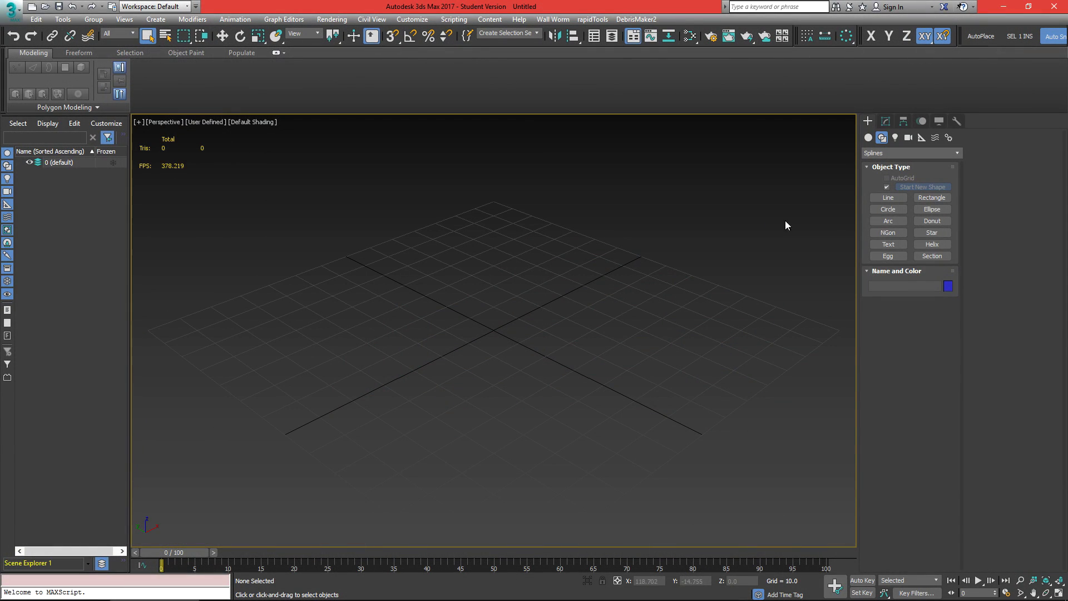
Look through the geometry and shape creation categories, including Extended Splines, and return to Splines.
left_click(870, 139)
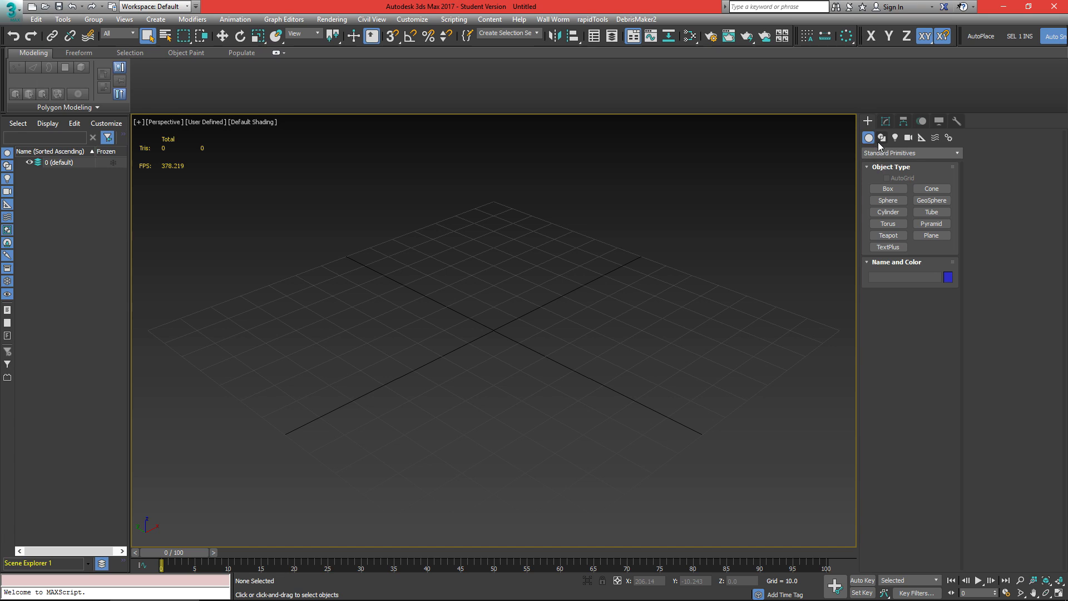
left_click(881, 139)
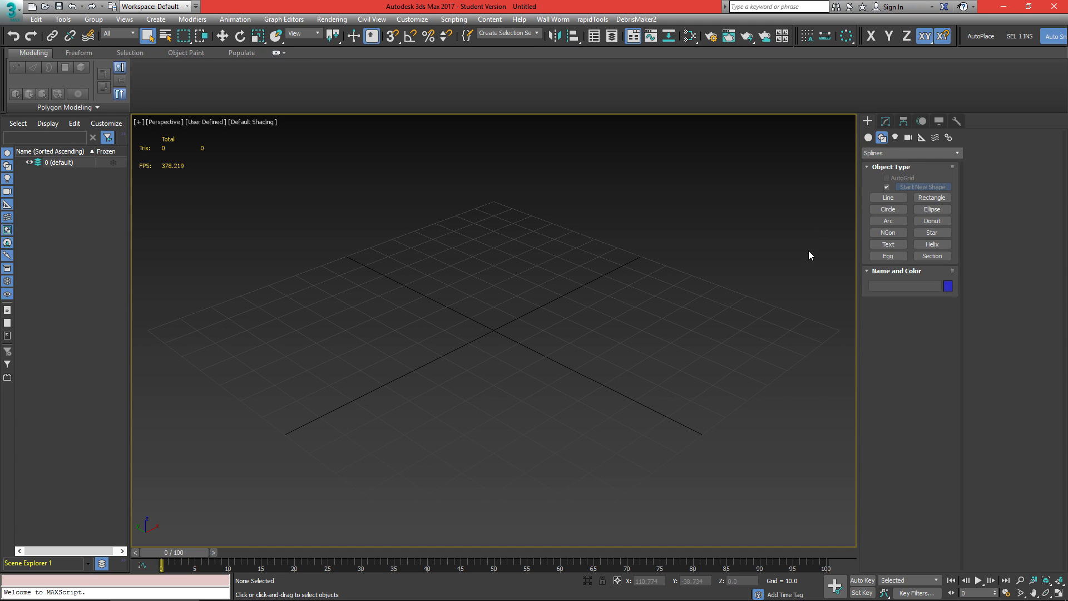
left_click(893, 153)
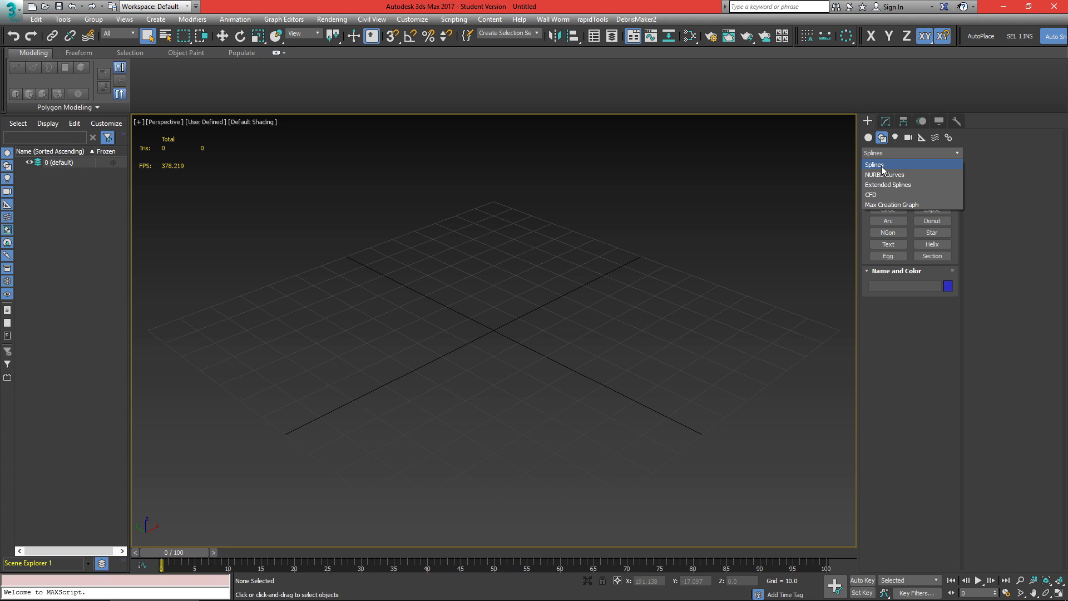
left_click(882, 165)
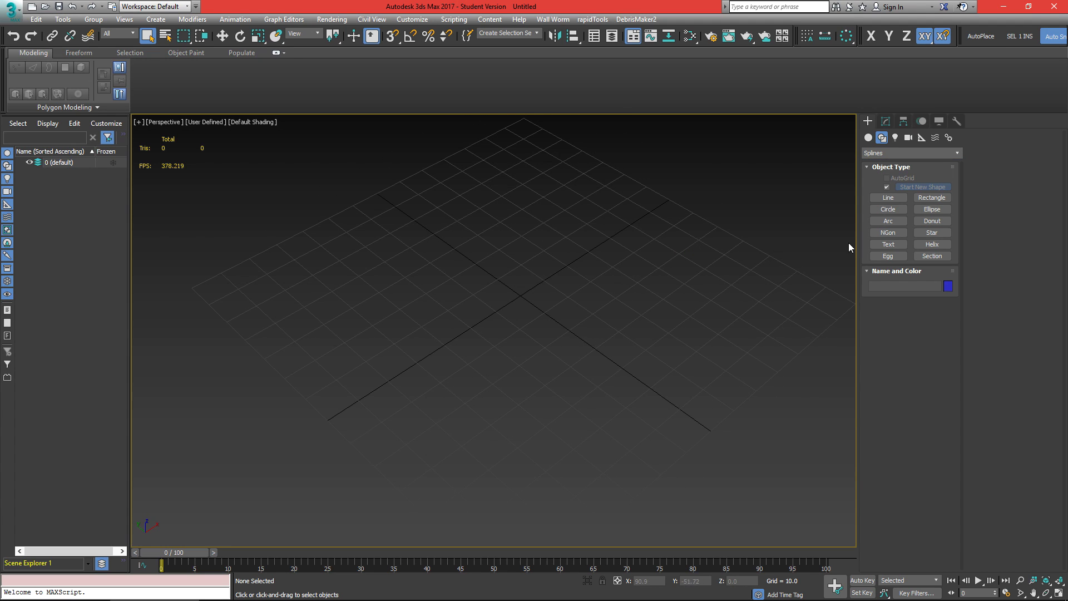
left_click(893, 153)
left_click(888, 185)
left_click(890, 153)
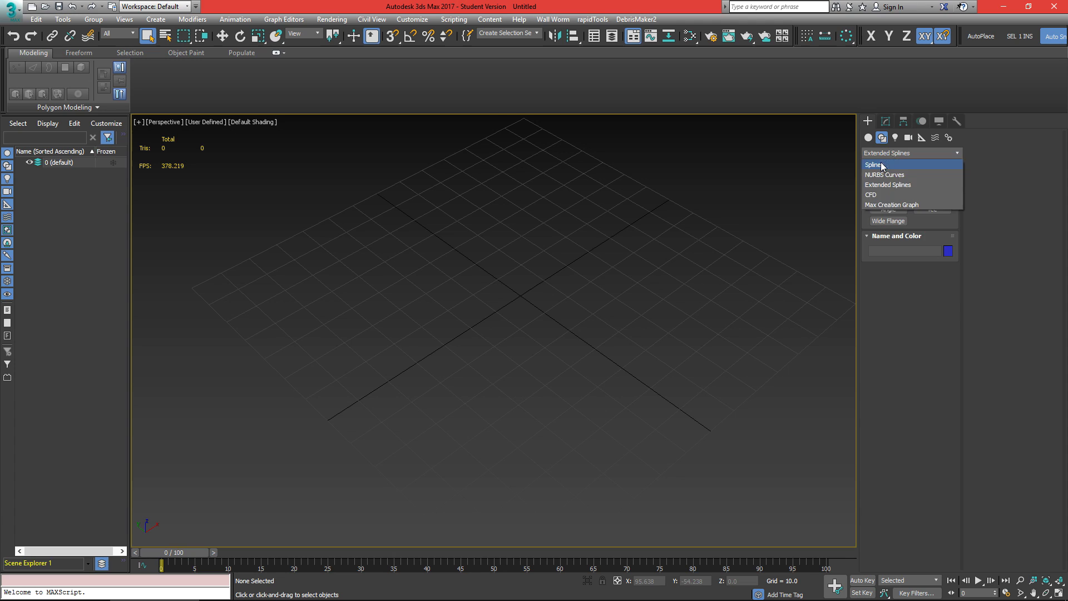
left_click(883, 166)
Draw a line on the ground grid with straight corner segments leading into Bezier curves around its far side.
left_click(888, 198)
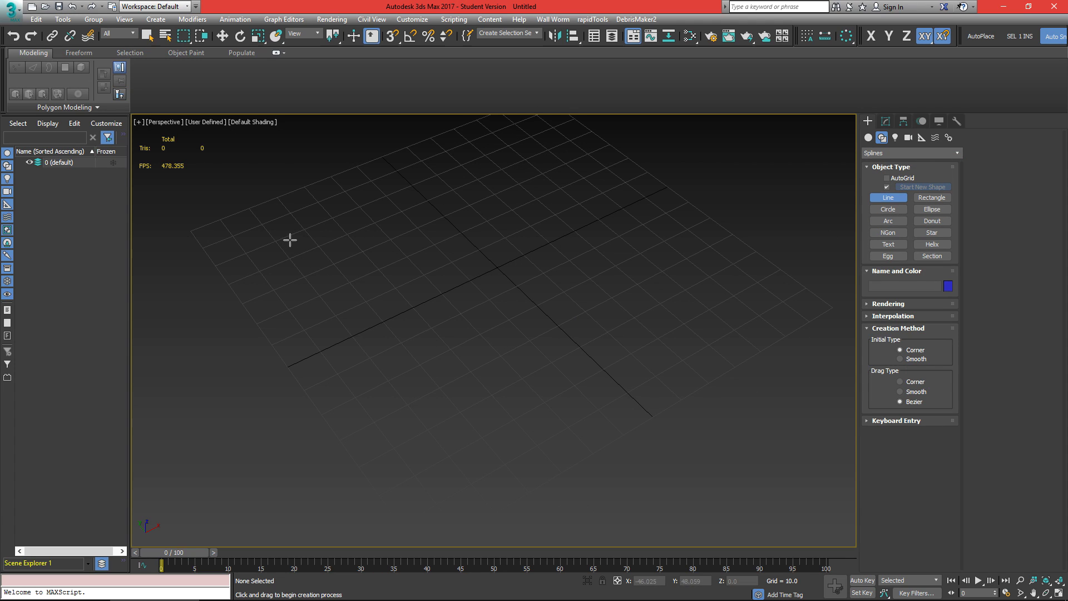
left_click(290, 240)
left_click(459, 440)
left_click(602, 356)
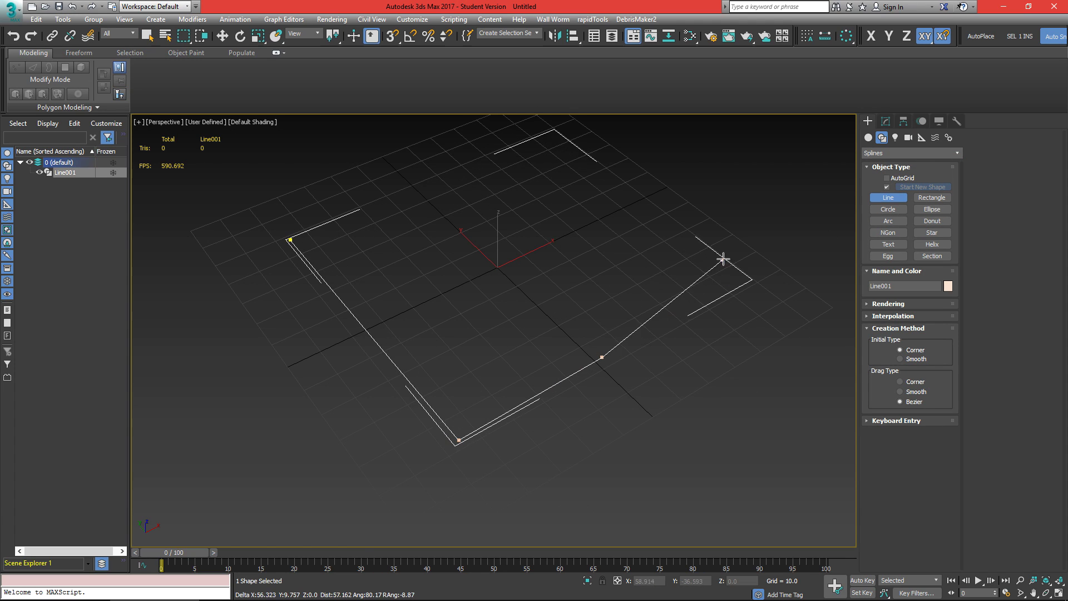
middle_click_drag(723, 259, 680, 334, "alt")
left_click_drag(683, 332, 655, 194)
left_click(568, 187)
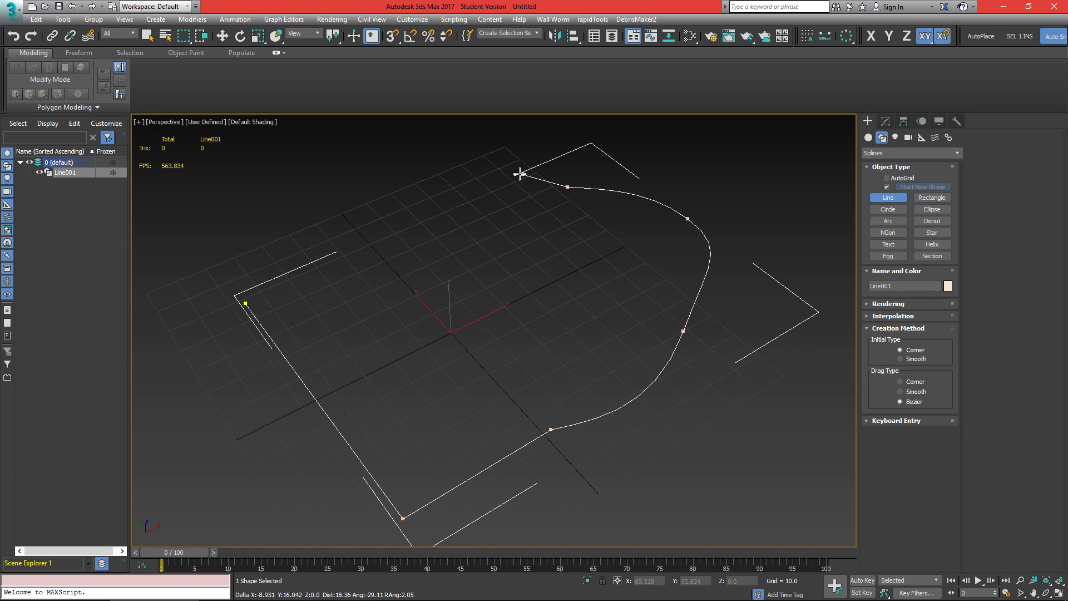
left_click_drag(448, 157, 401, 162)
left_click(342, 202)
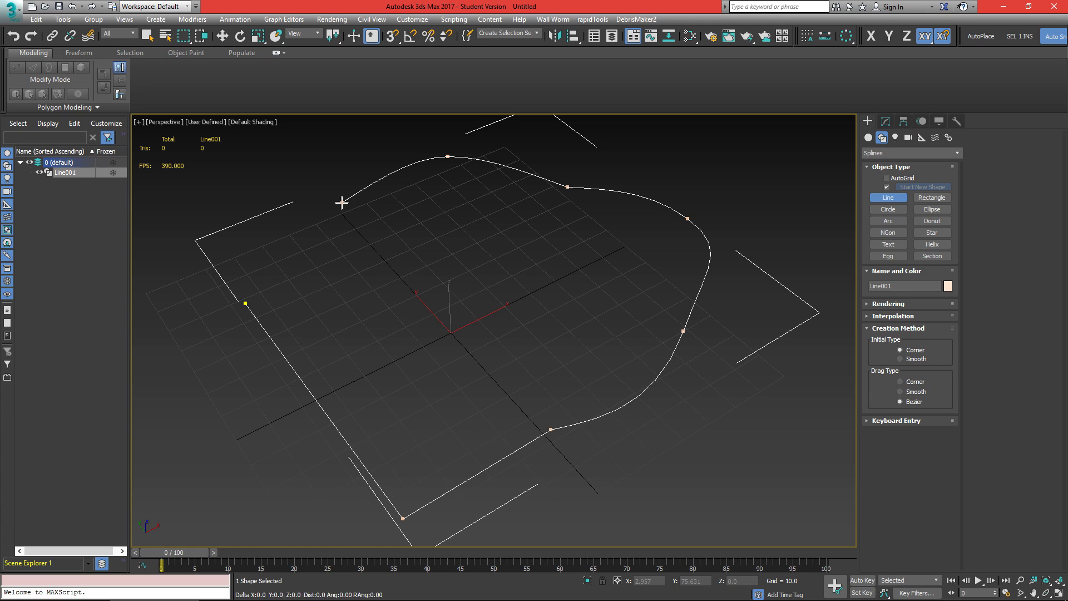
Continue the line with a straight-sided notch and a zigzag corner, and close the spline at its first vertex.
left_click(436, 301)
left_click(353, 347)
left_click(292, 233)
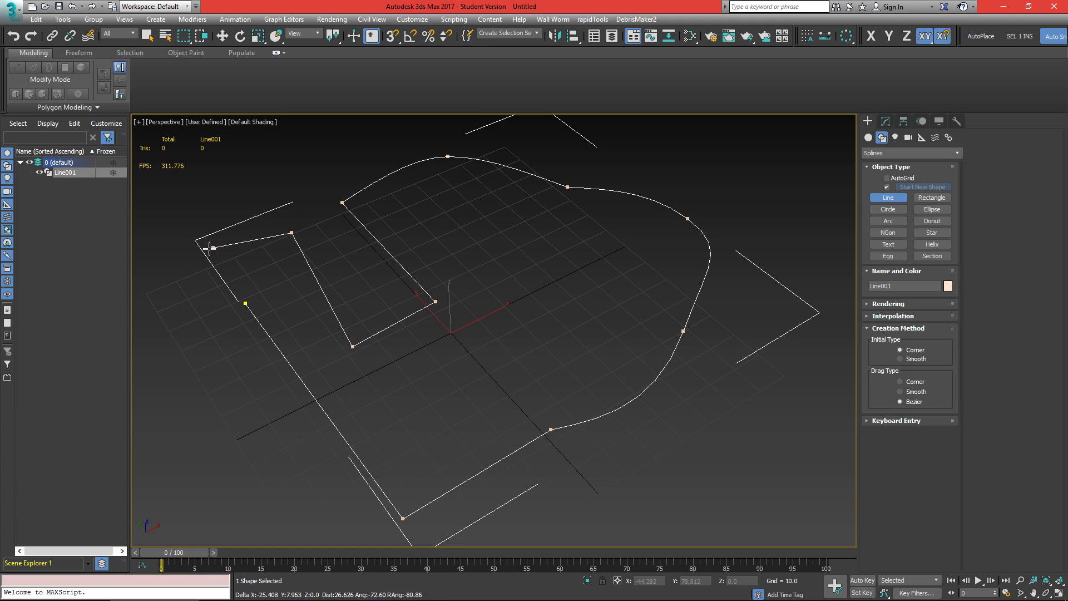
left_click(205, 250)
left_click(279, 273)
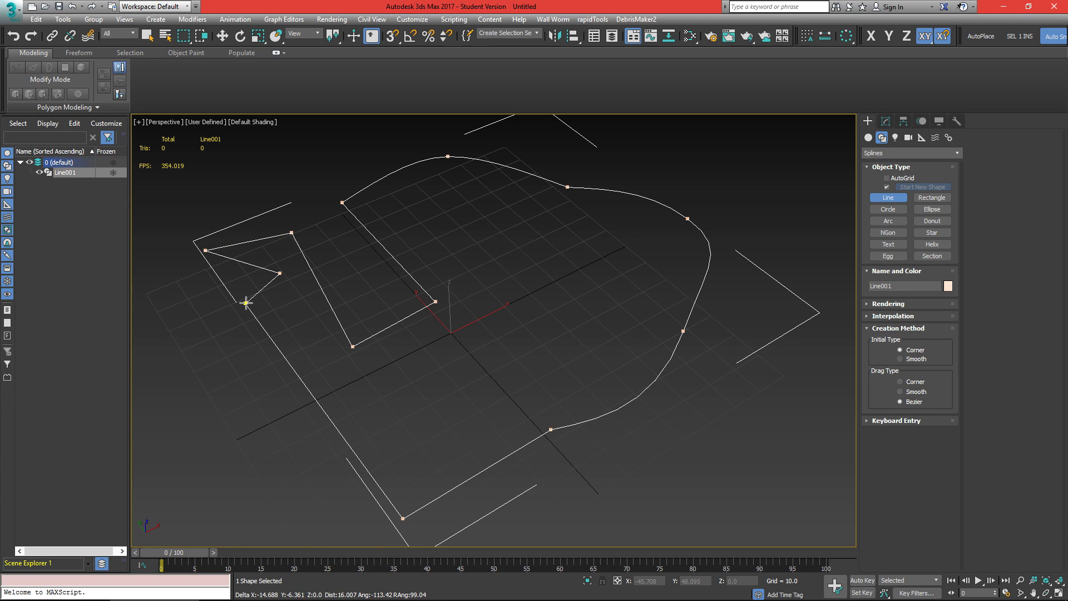
left_click(246, 303)
left_click(508, 341)
middle_click_drag(440, 266, 513, 264)
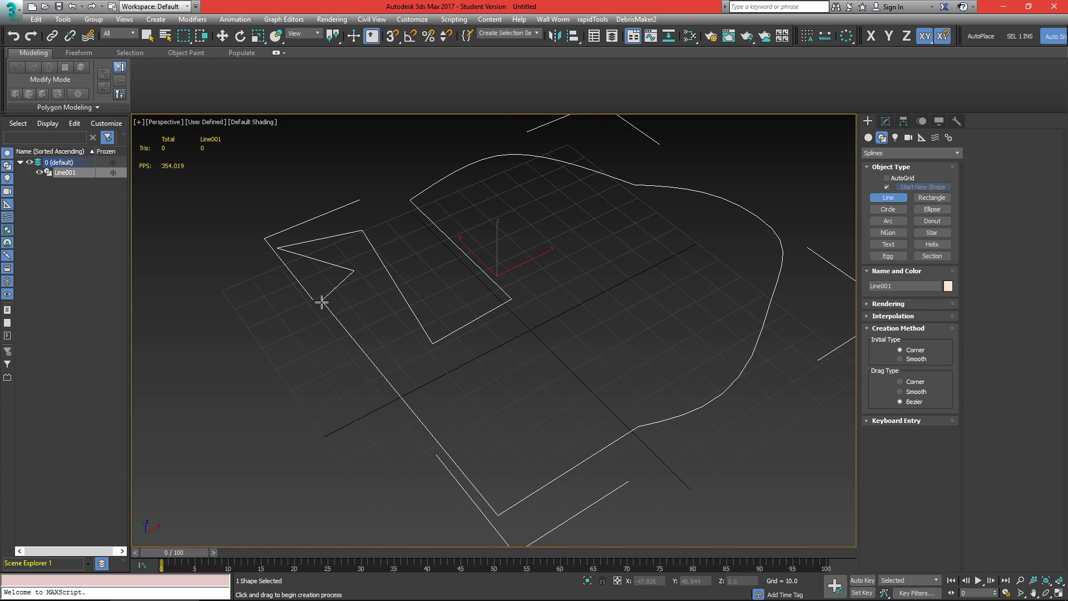
right_click(795, 208)
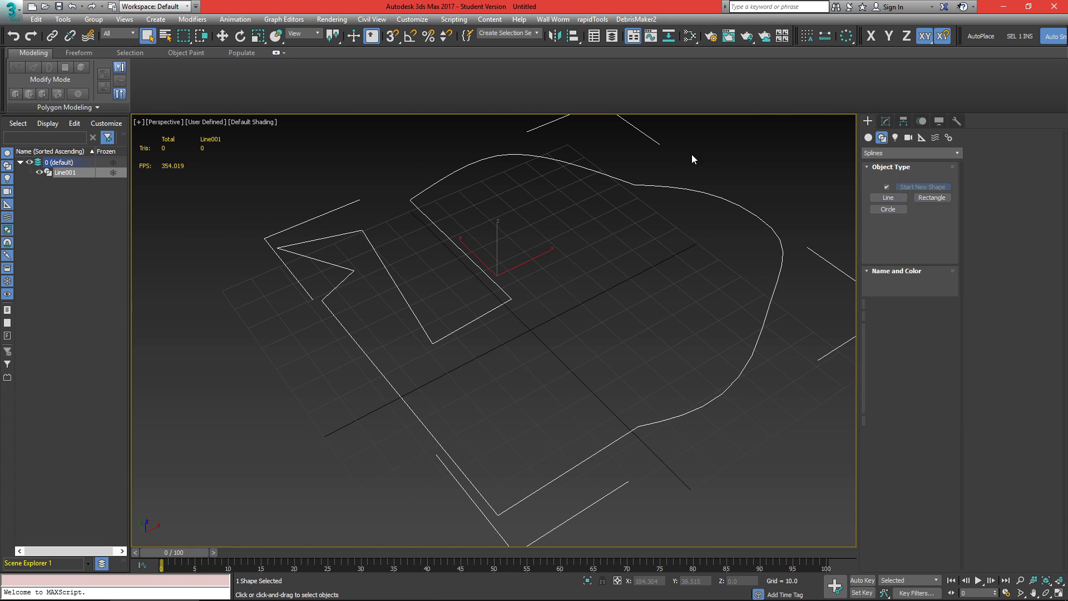
Step through the line's Spline and Segment sub-object levels and settle on the Vertex level.
mouse_move(702, 221)
middle_mouse_down("alt")
mouse_move(678, 226)
mouse_move(700, 218)
middle_mouse_up("alt")
left_click(885, 121)
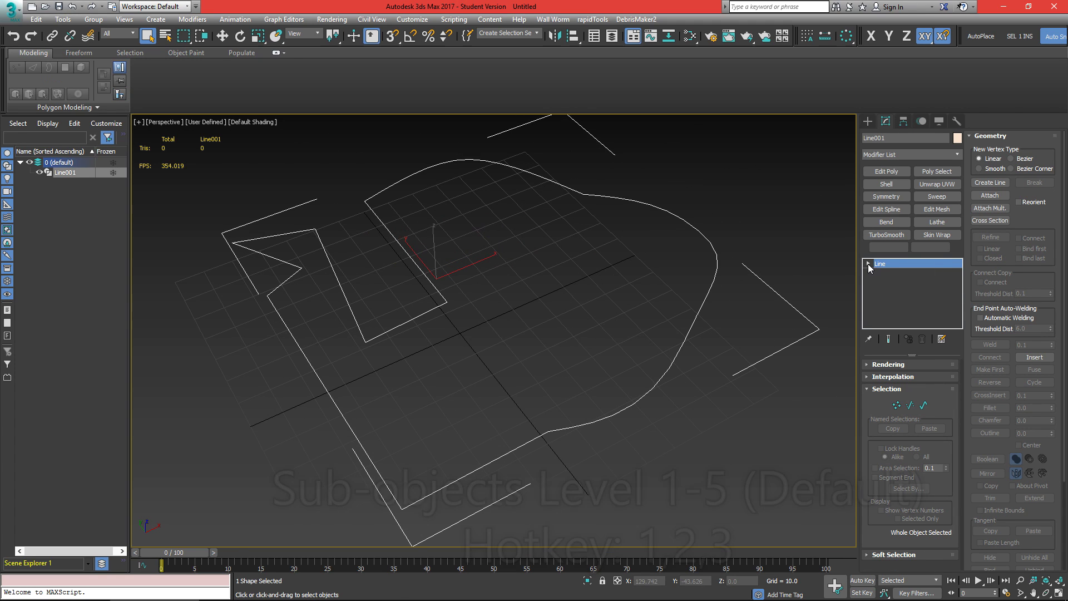
left_click(923, 406)
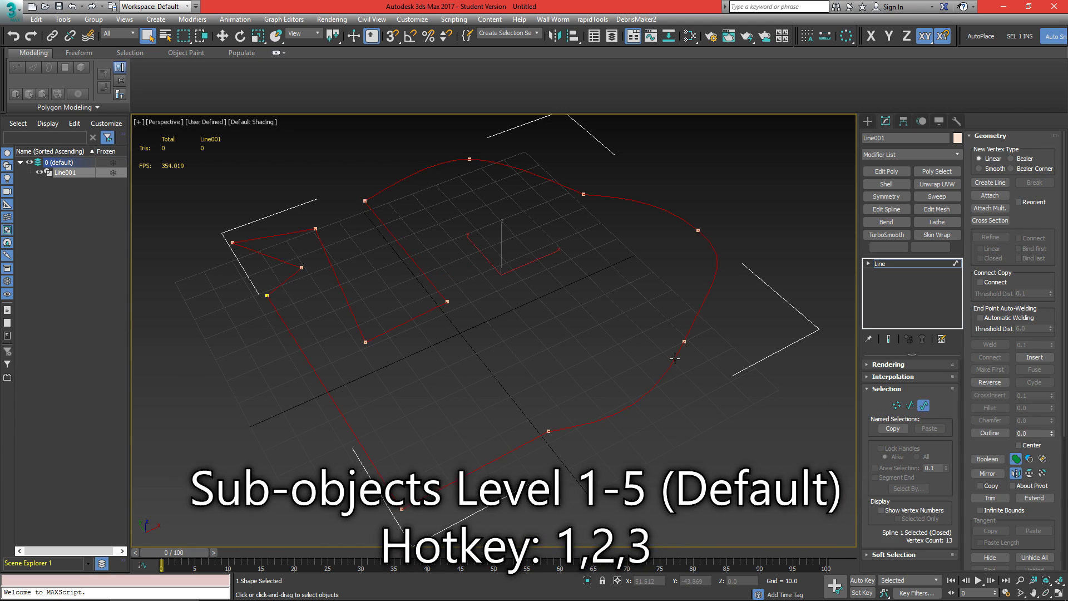
left_click(740, 373)
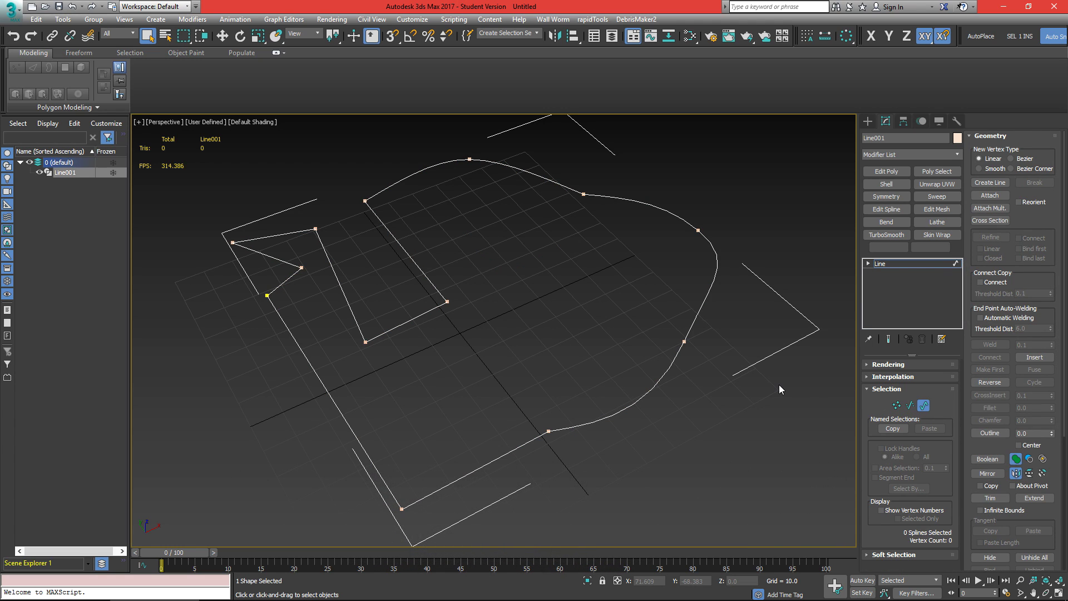
key("2")
key("3")
key("1")
middle_click_drag(750, 396, 798, 385)
middle_click_drag(683, 338, 681, 360)
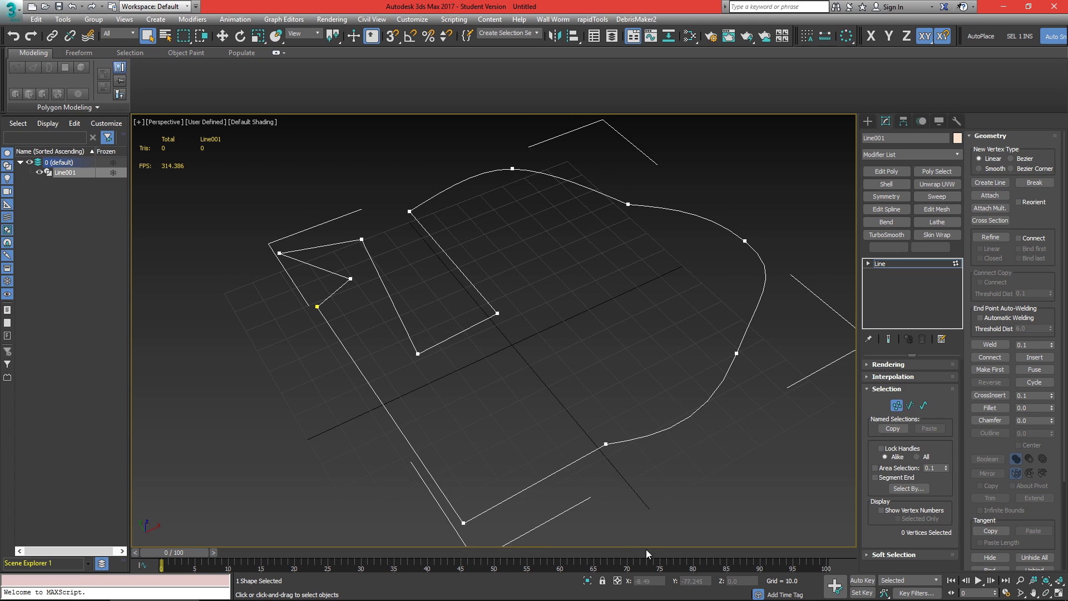
Delete the two inner vertices of the notch in the line.
middle_click_drag(501, 332, 535, 293)
key("w")
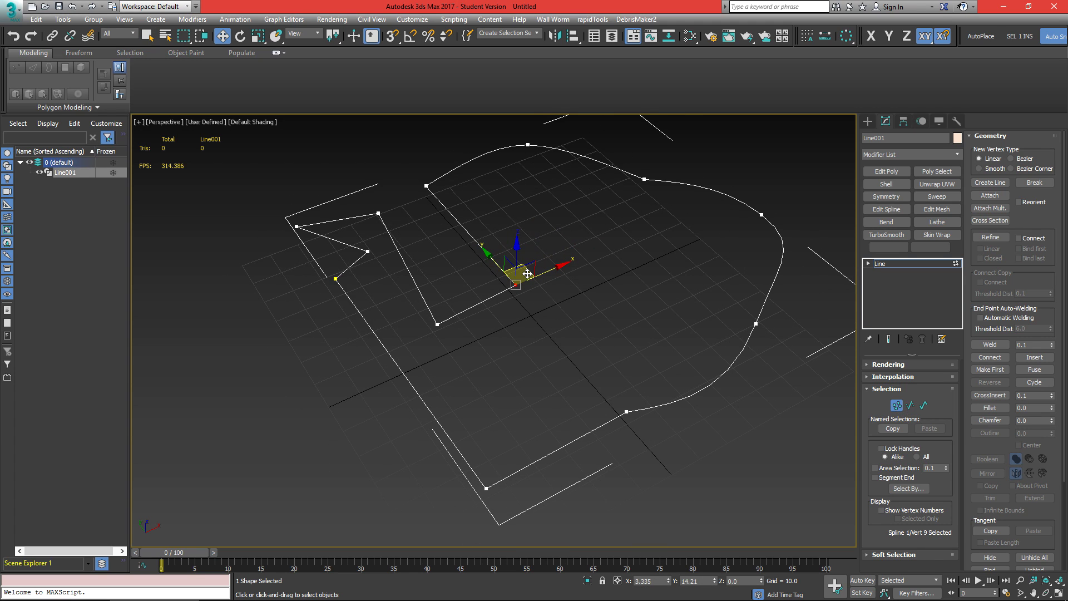
mouse_move(527, 272)
left_mouse_down()
mouse_move(529, 231)
mouse_move(516, 256)
left_mouse_up()
key("Delete")
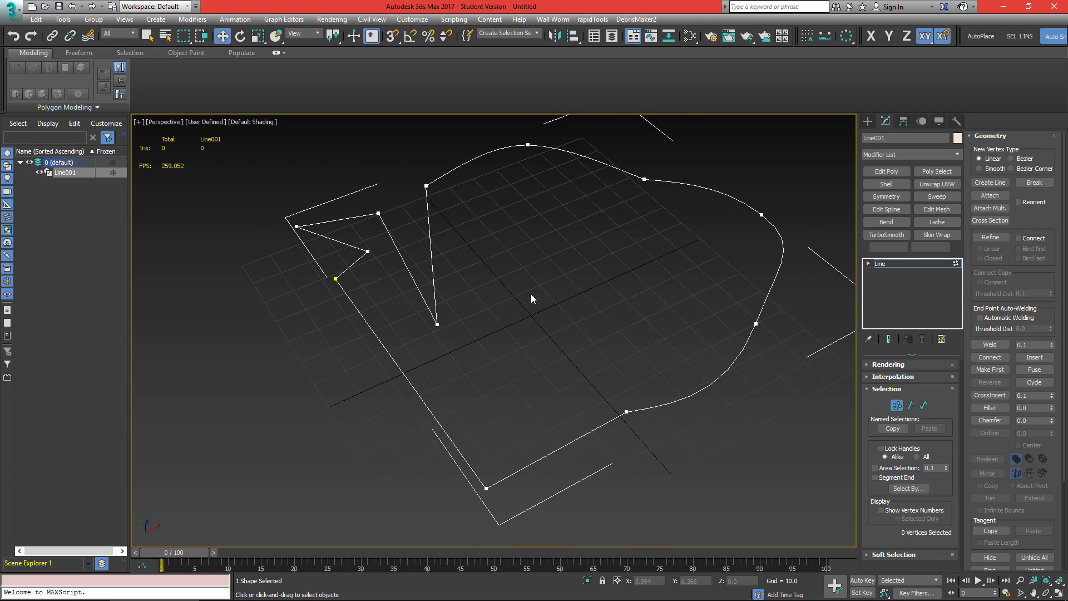
middle_click_drag(531, 294, 583, 345)
left_click(519, 382)
key("Delete")
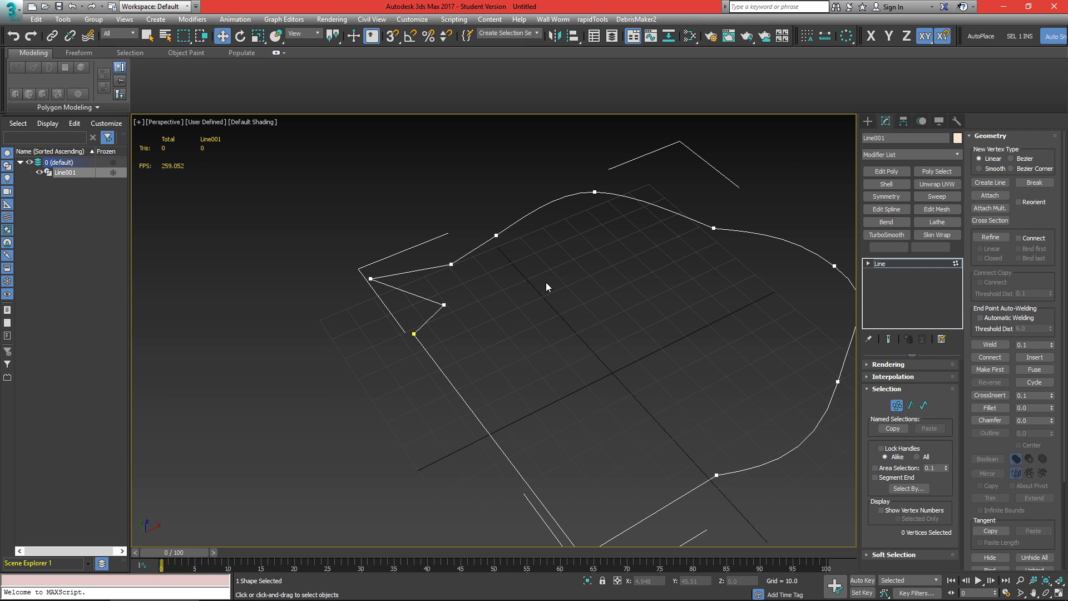
Move the vertex between the former notch and the peak of the curve slightly inward on the grid.
middle_click_drag(539, 280, 551, 288)
left_click(506, 242)
left_click_drag(512, 233, 536, 248)
middle_click_drag(536, 249, 548, 281)
Set the vertex at the peak of the curve to Bezier and swing its tangent handles to reshape the adjoining curve.
left_click(616, 227)
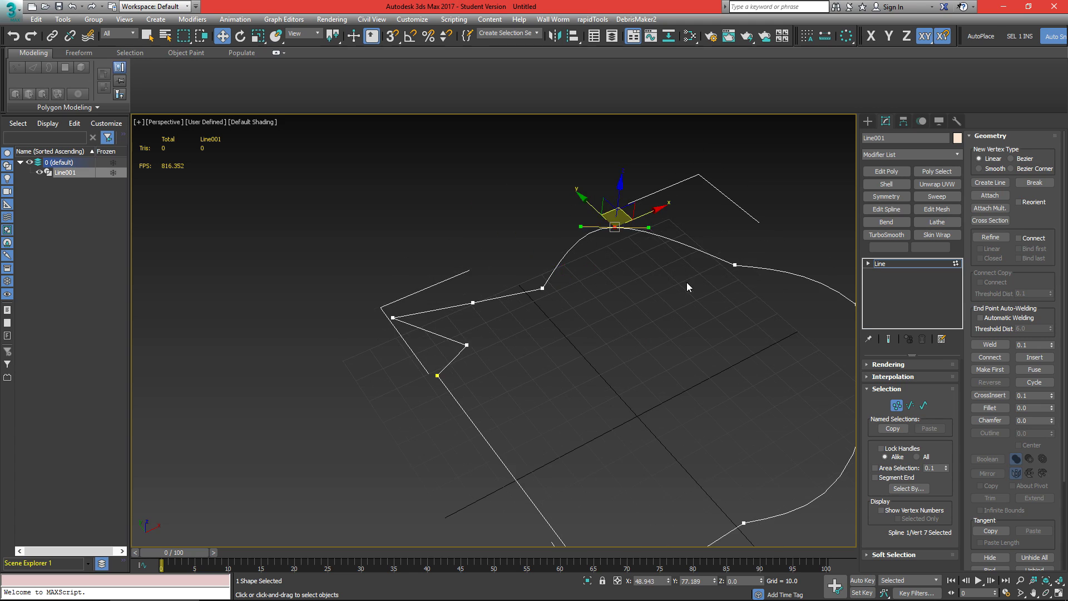
middle_click_drag(688, 286, 664, 309)
right_click(590, 243)
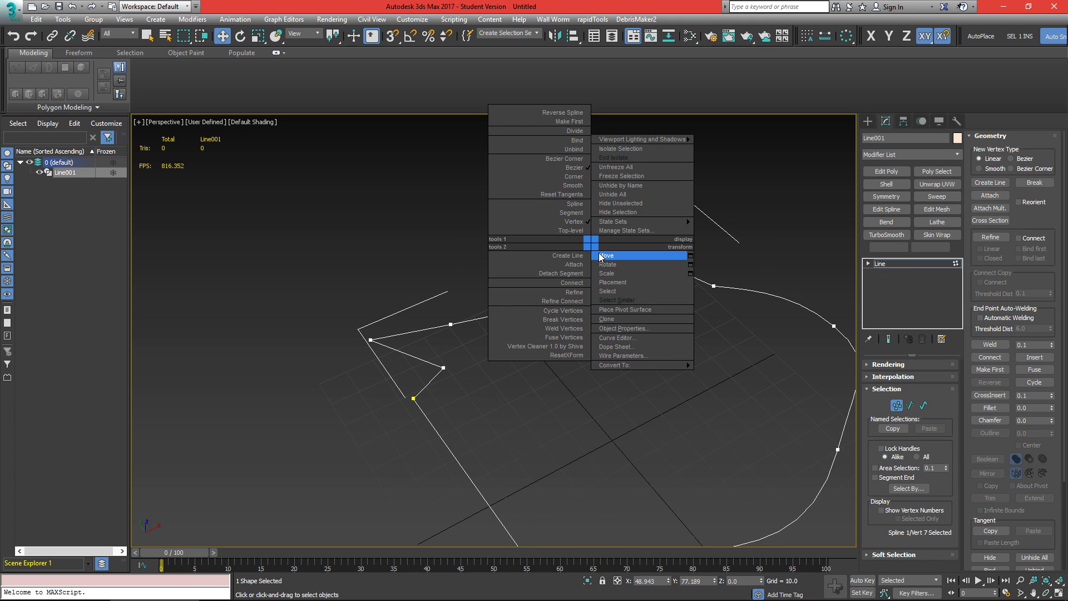
left_click(574, 168)
scroll(627, 281, "up", 3)
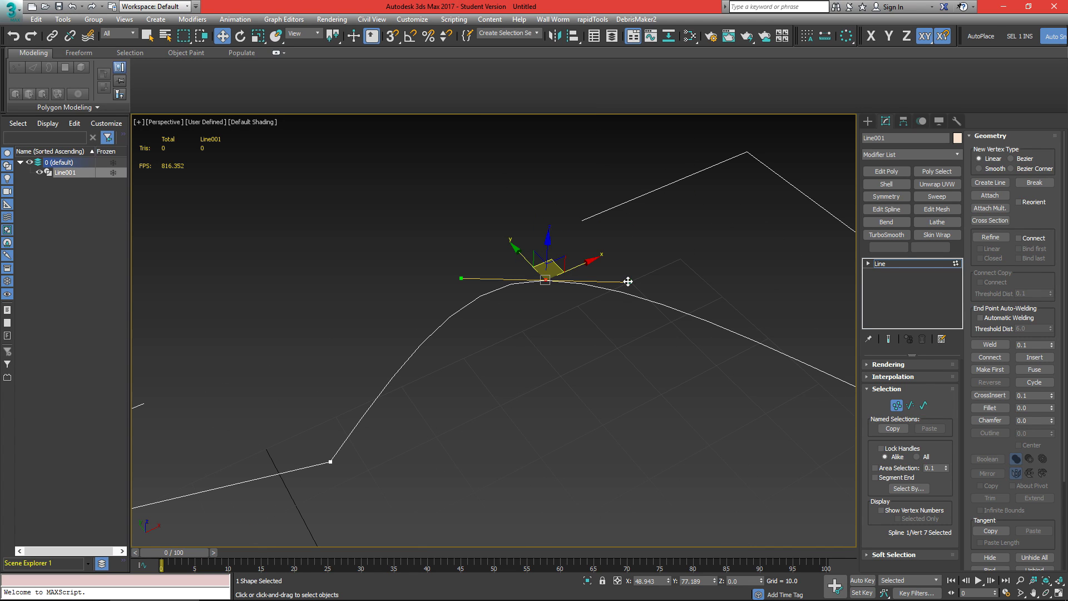
left_click_drag(633, 282, 611, 401)
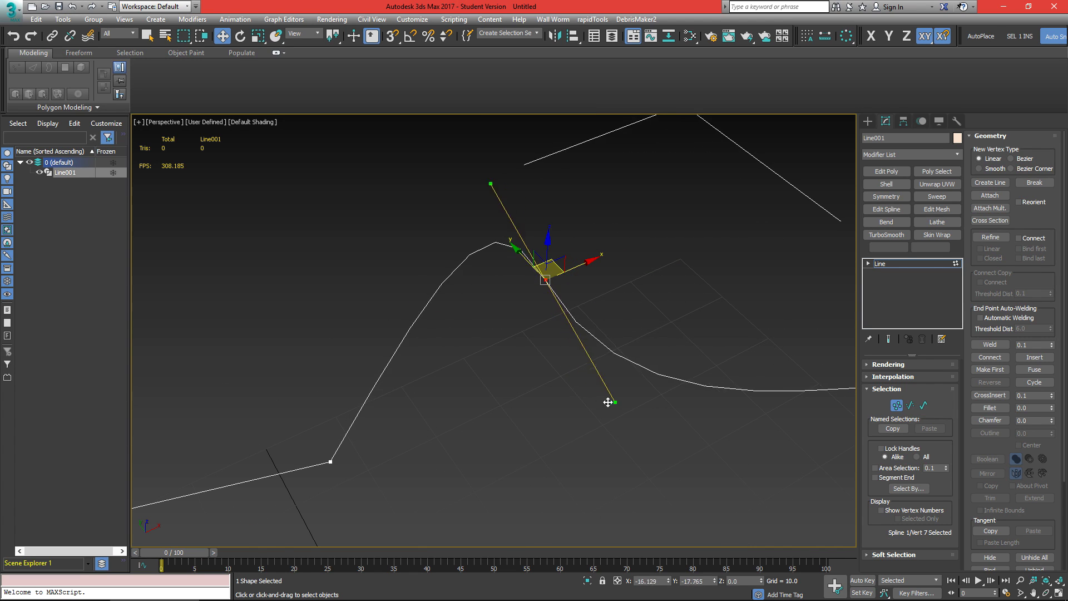
scroll(581, 316, "down", 4)
left_click_drag(581, 316, 617, 343)
scroll(514, 321, "up", 4)
Convert the corner vertex beside the peak to Bezier Corner and reposition its two tangent handles independently.
left_click(479, 389)
right_click(479, 389)
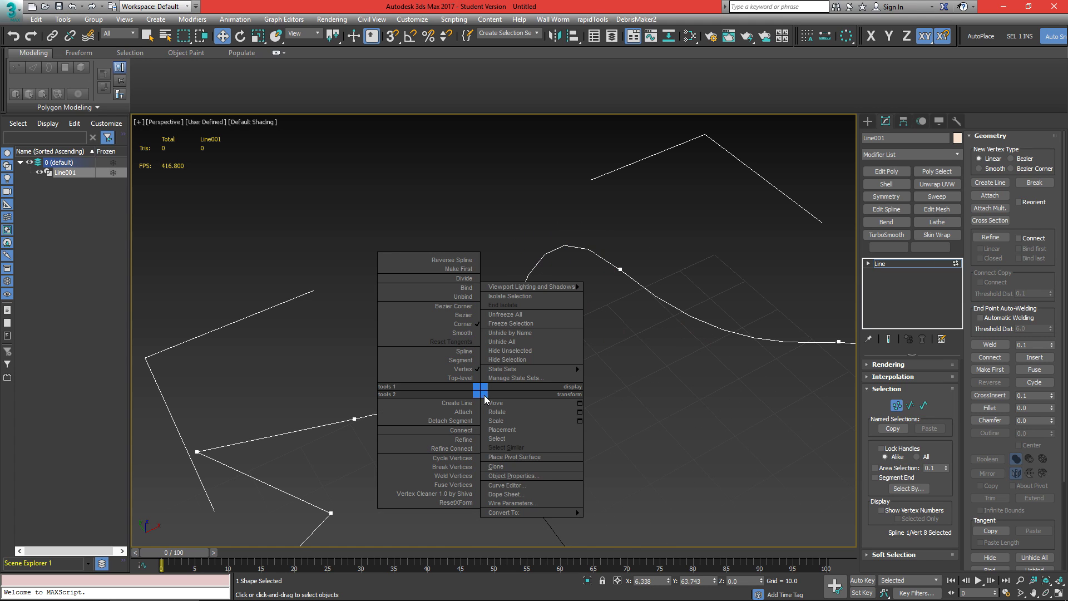
left_click(464, 313)
middle_click_drag(501, 312, 581, 238)
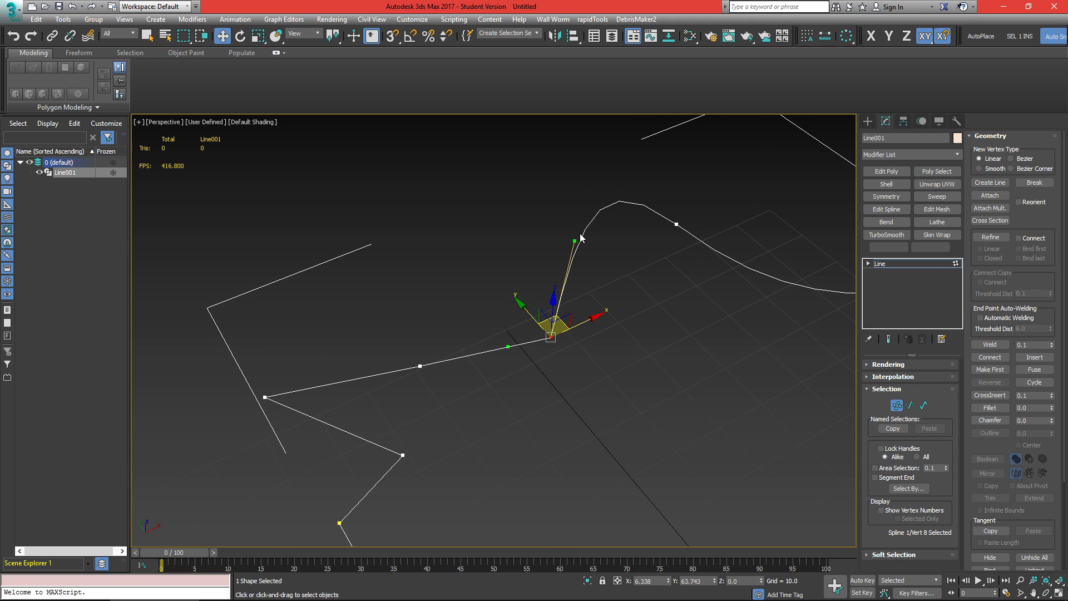
left_click_drag(579, 243, 679, 349)
left_click_drag(507, 348, 592, 453)
scroll(581, 336, "up", 3)
left_click_drag(735, 316, 770, 366)
middle_click_drag(663, 393, 632, 349)
Set the vertex between the zigzag tip and the Bezier Corner vertex to Smooth and move it outward.
left_click(671, 354)
scroll(652, 323, "down", 3)
scroll(672, 370, "down", 3)
right_click(497, 319)
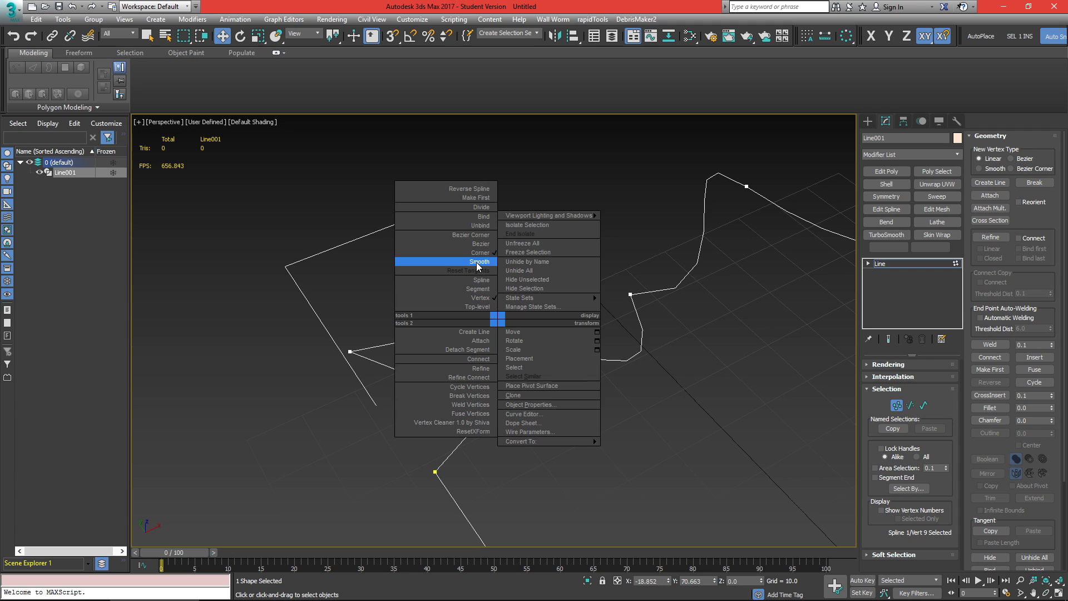
left_click(478, 261)
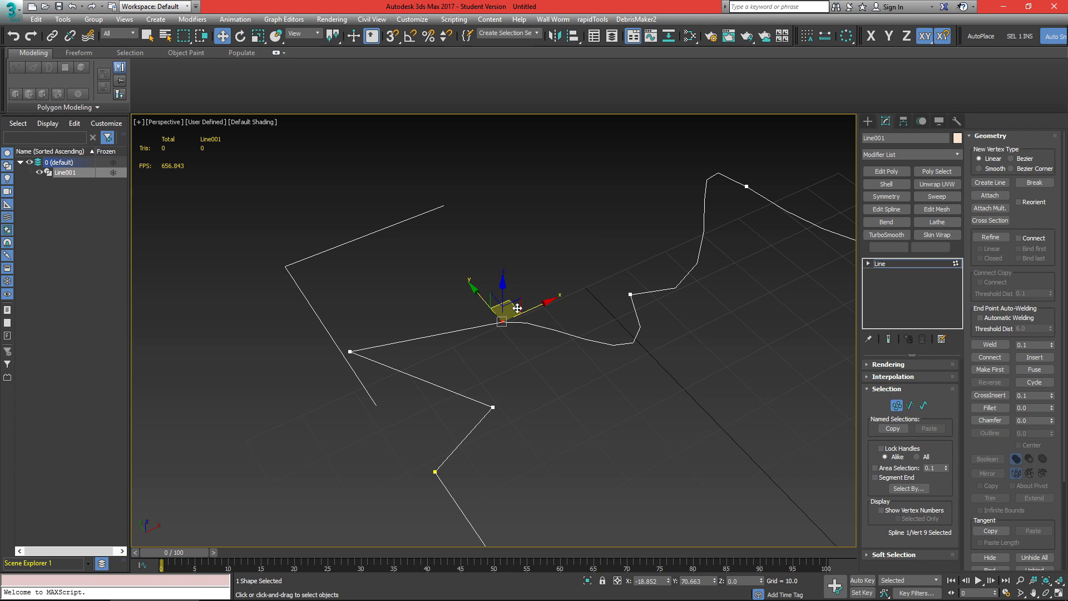
left_click_drag(517, 308, 468, 243)
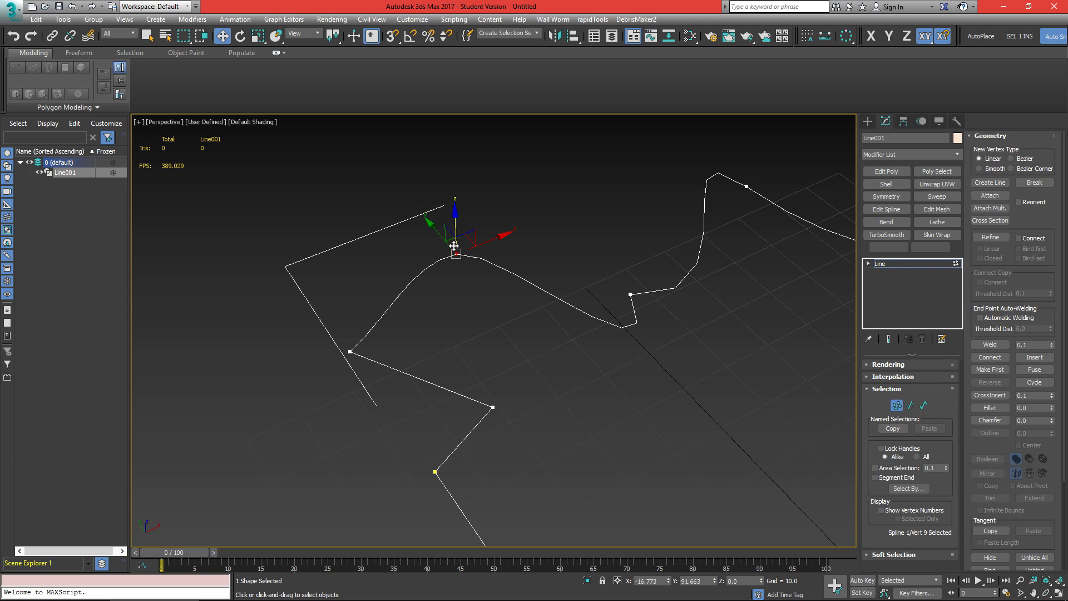
mouse_move(465, 239)
left_mouse_down()
mouse_move(434, 270)
mouse_move(459, 253)
left_mouse_up()
Select the three vertices from the smooth bump to the peak of the curve and set them all to Smooth.
scroll(460, 268, "down", 5)
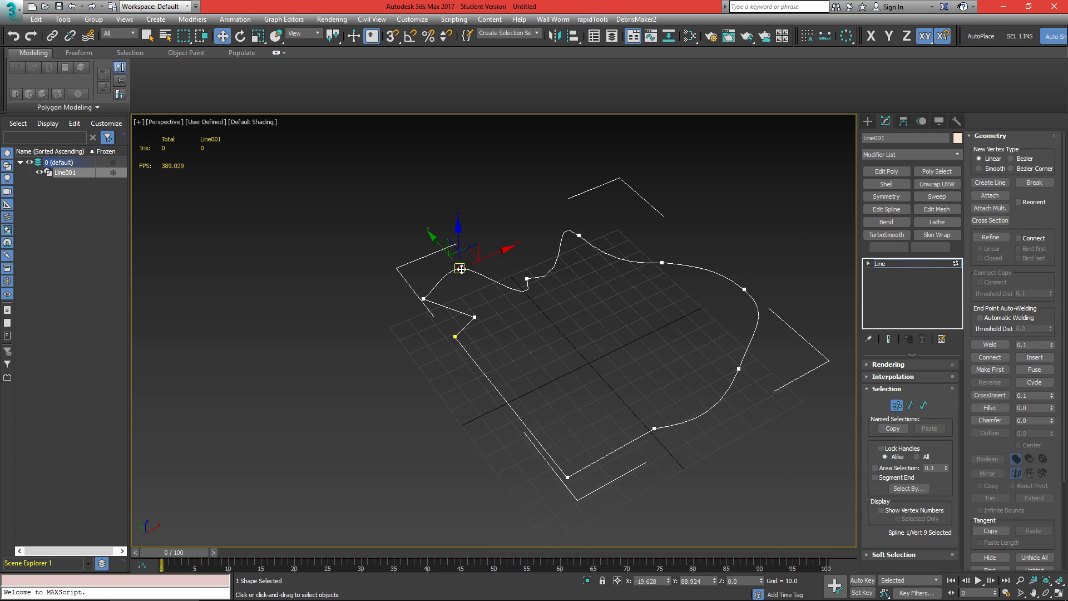
scroll(513, 271, "up", 5)
left_click_drag(284, 178, 639, 310)
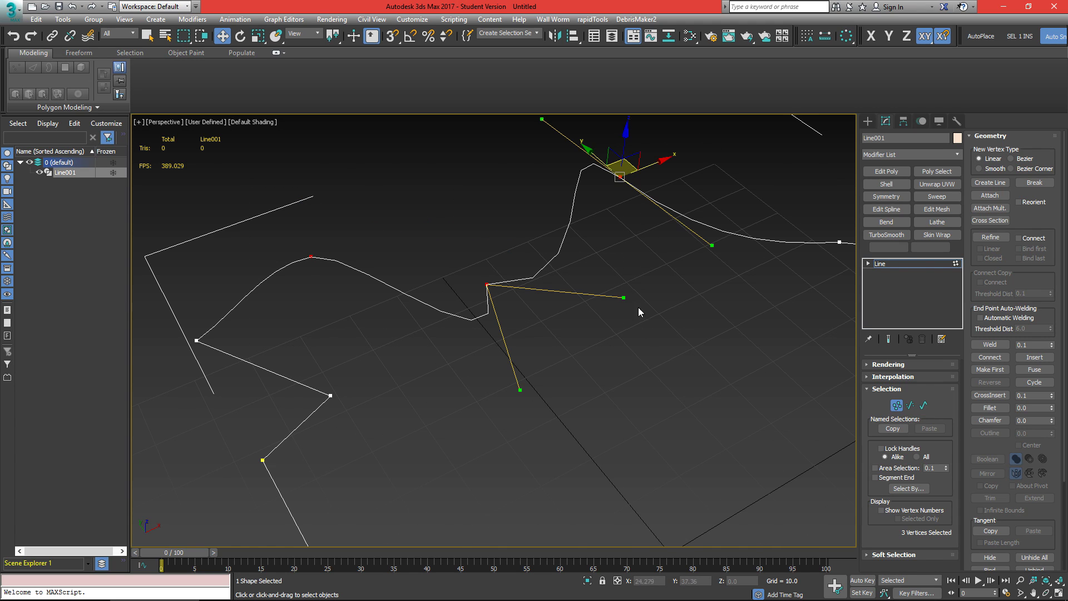
right_click(619, 173)
left_click(593, 116)
left_click(473, 233)
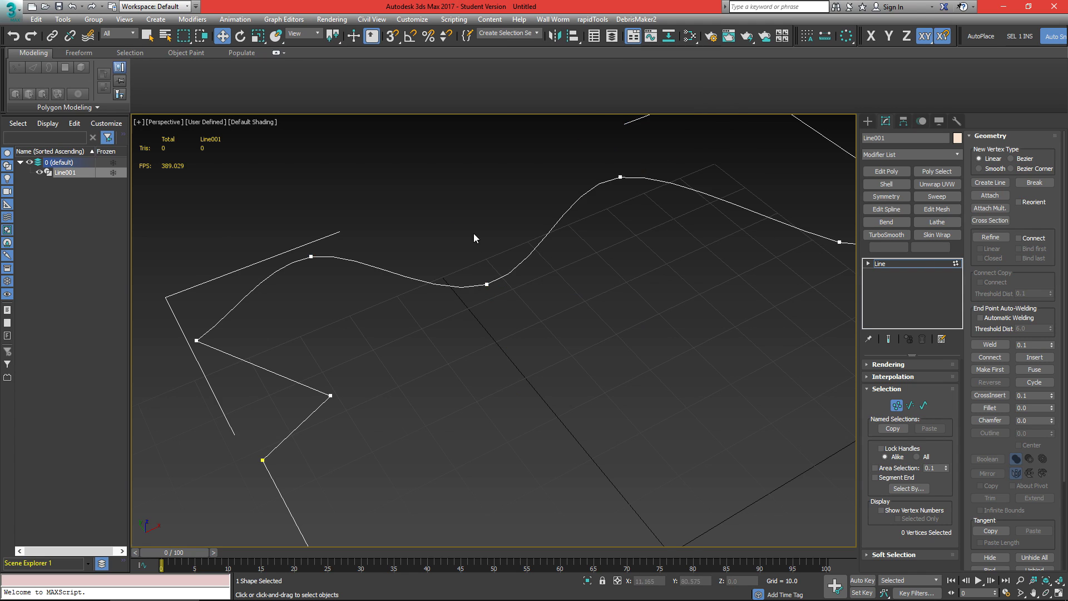
scroll(473, 232, "down", 4)
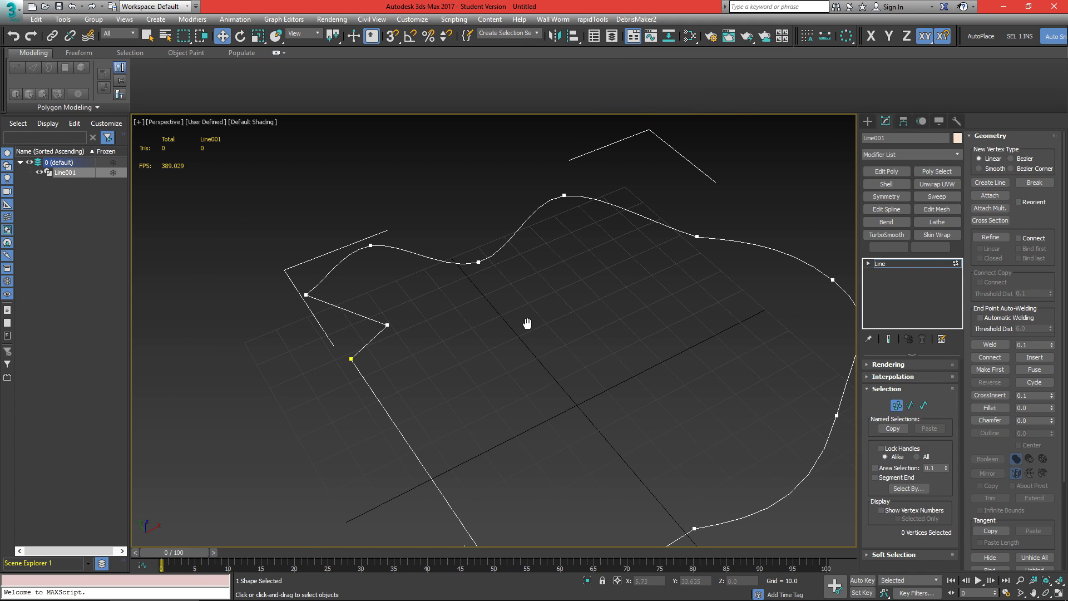
Set the middle vertex, in the dip between the bump and the peak, to Corner and clear the selection.
middle_click_drag(527, 323, 525, 340)
left_click(349, 376)
right_click(476, 270)
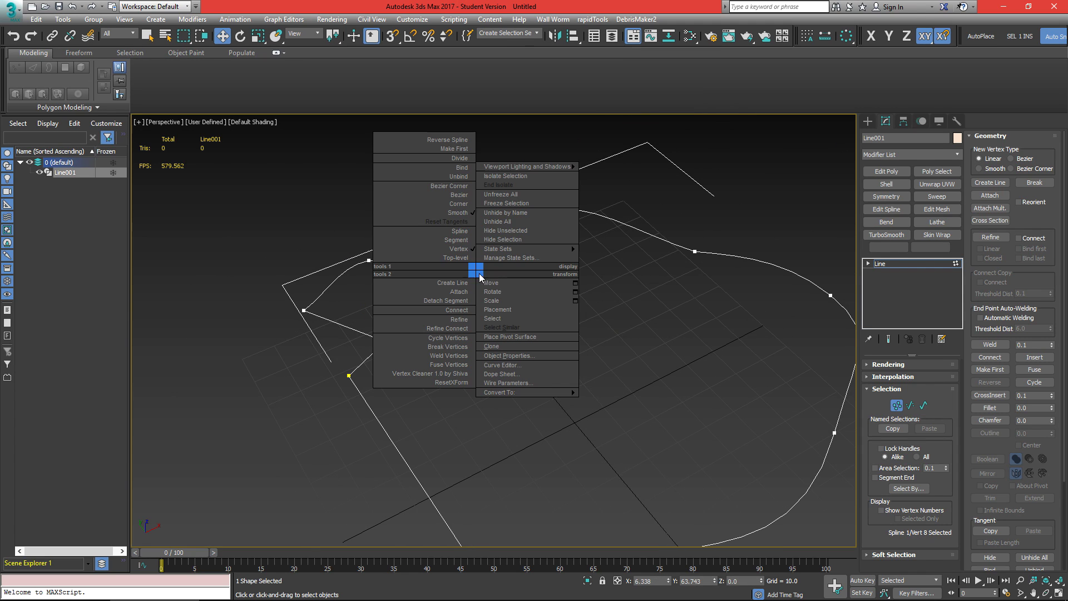
left_click(460, 204)
left_click(526, 304)
Convert the vertex at the peak to Bezier, swing its tangent handle sharply downward, and set the vertex back to Smooth.
middle_click_drag(526, 304, 536, 337)
left_click(575, 264)
right_click(572, 258)
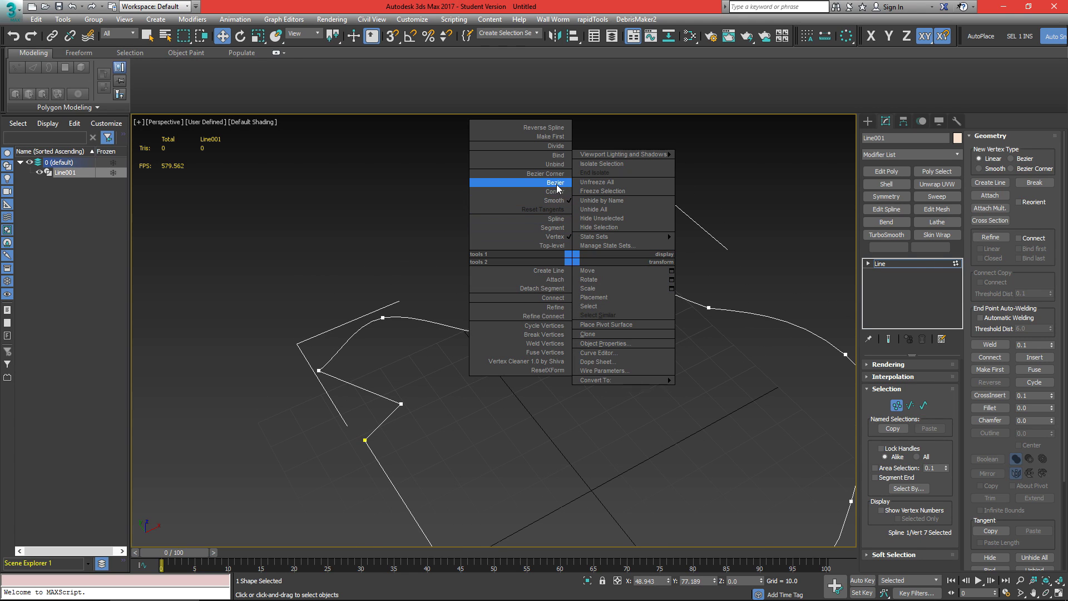
left_click(560, 192)
middle_click_drag(590, 256, 596, 289, "alt")
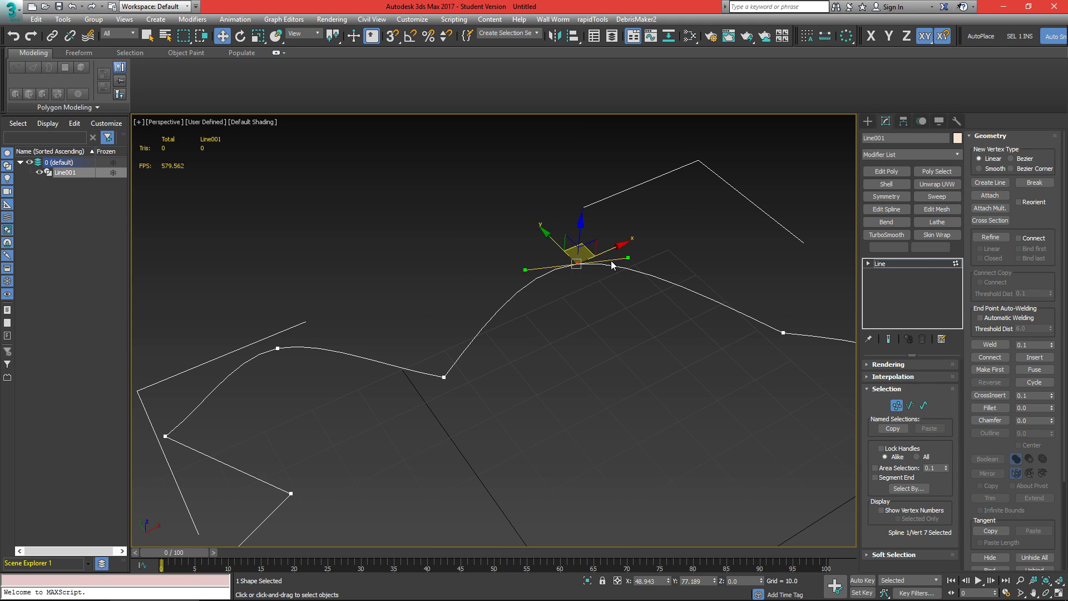
left_click_drag(626, 258, 572, 392)
right_click(576, 260)
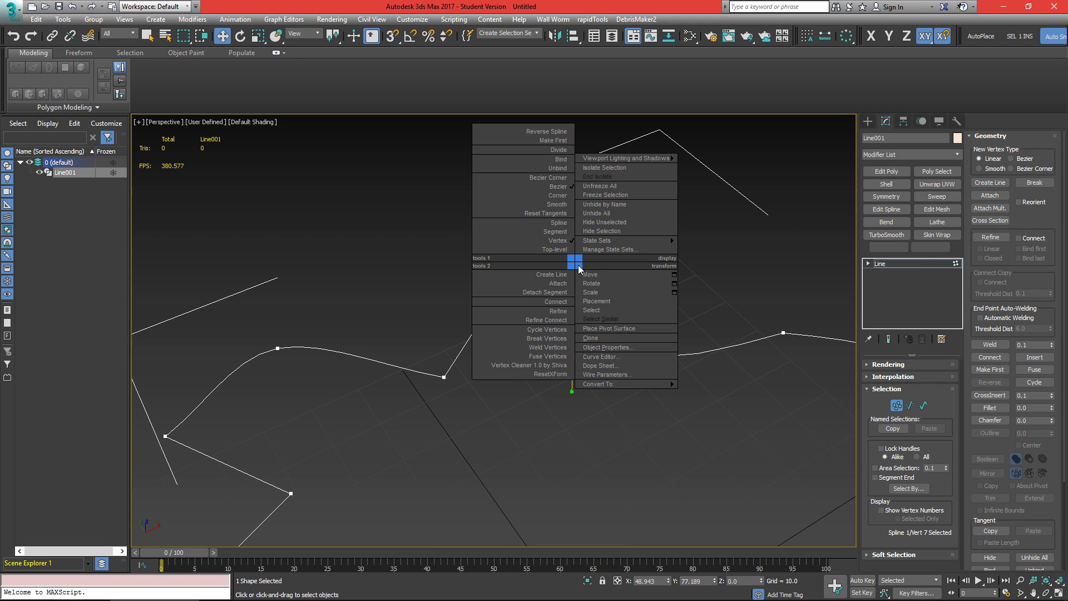
left_click(562, 211)
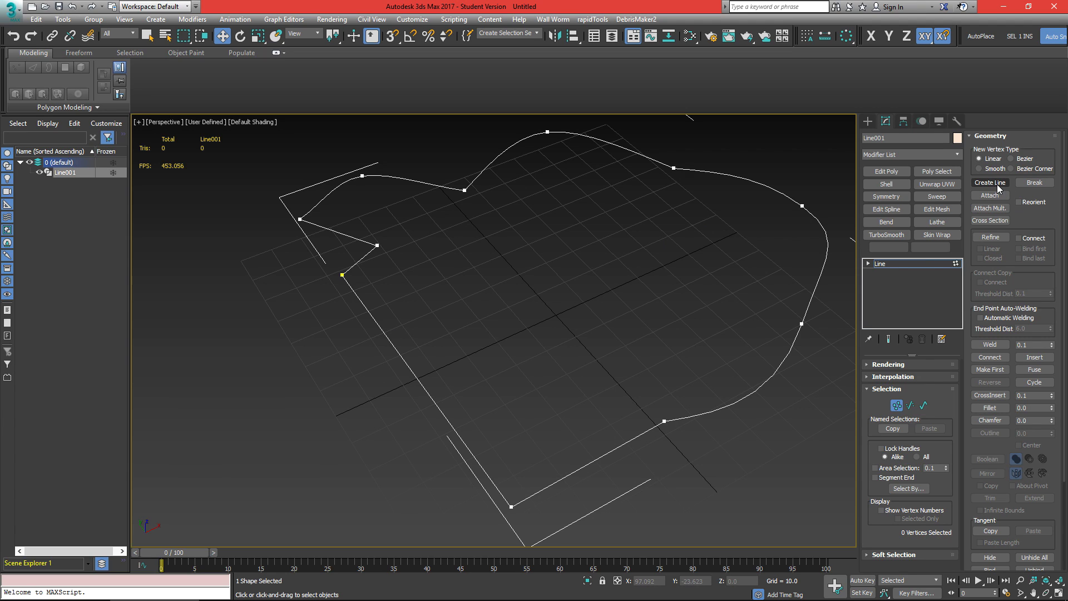
Review the snap settings for Vertex and Midpoint, and turn on 3D snapping.
right_click(394, 37)
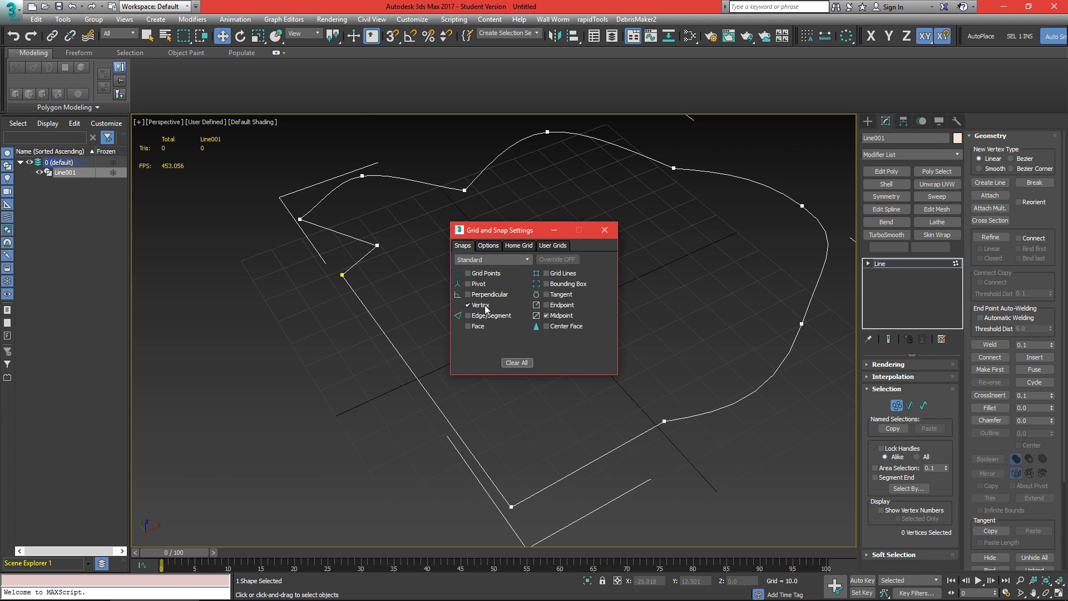
left_click(610, 234)
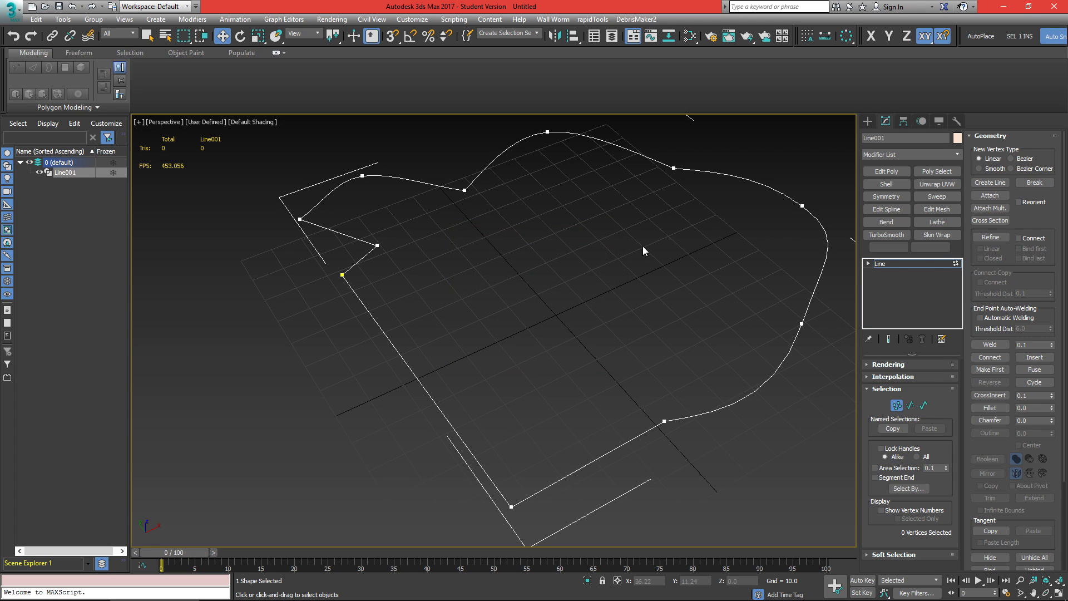
key("s")
Use Create Line to draw an open line from the lowest corner vertex through four outward points to the spline's first vertex.
left_click(990, 183)
middle_click_drag(637, 289, 686, 205)
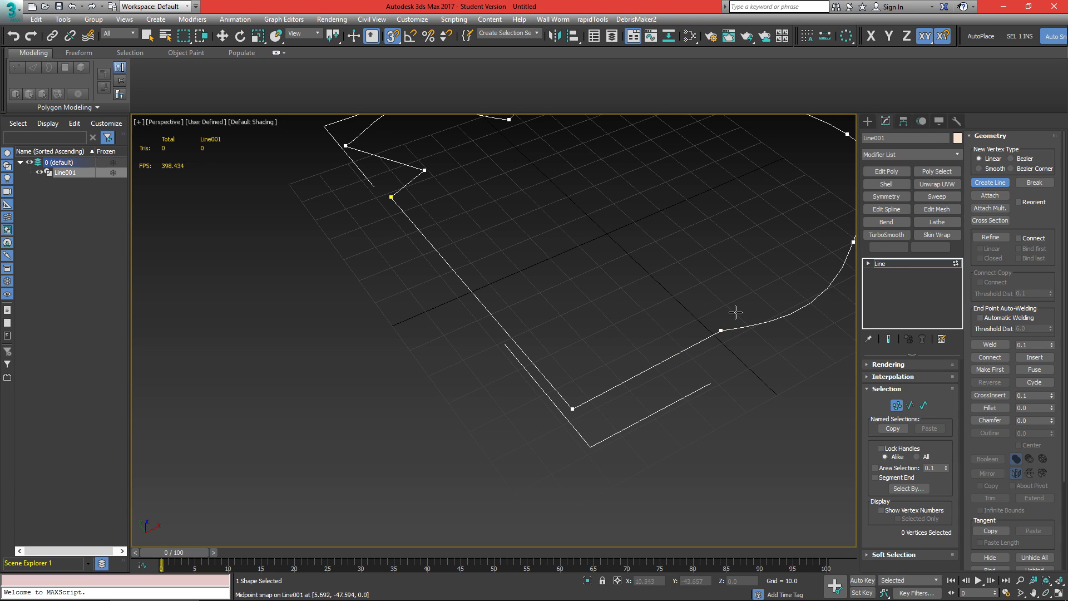
middle_click_drag(716, 306, 694, 300)
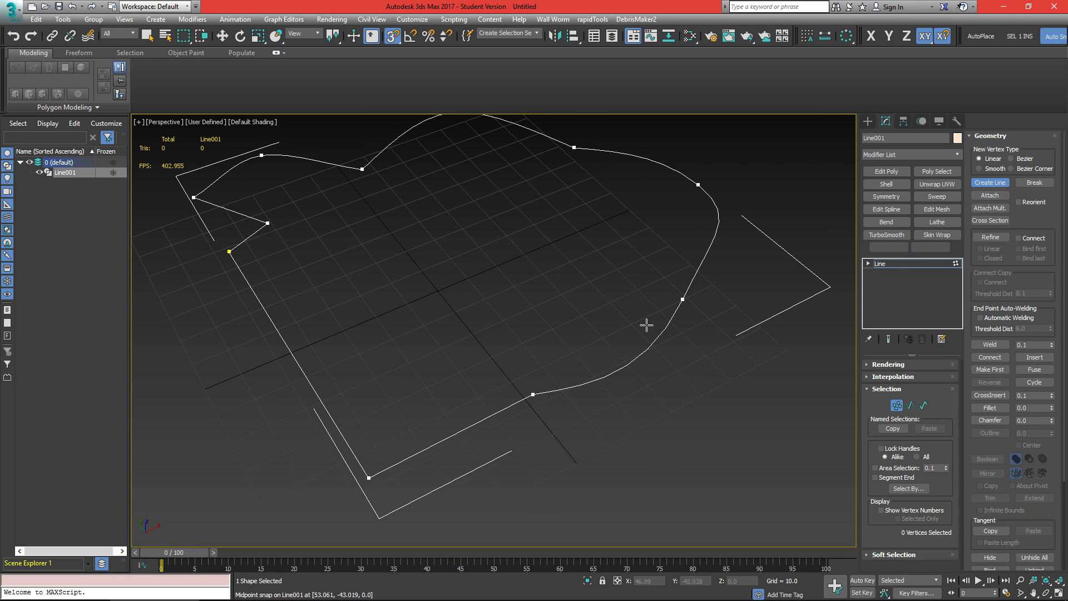
middle_click_drag(352, 536, 525, 382)
left_click(541, 323)
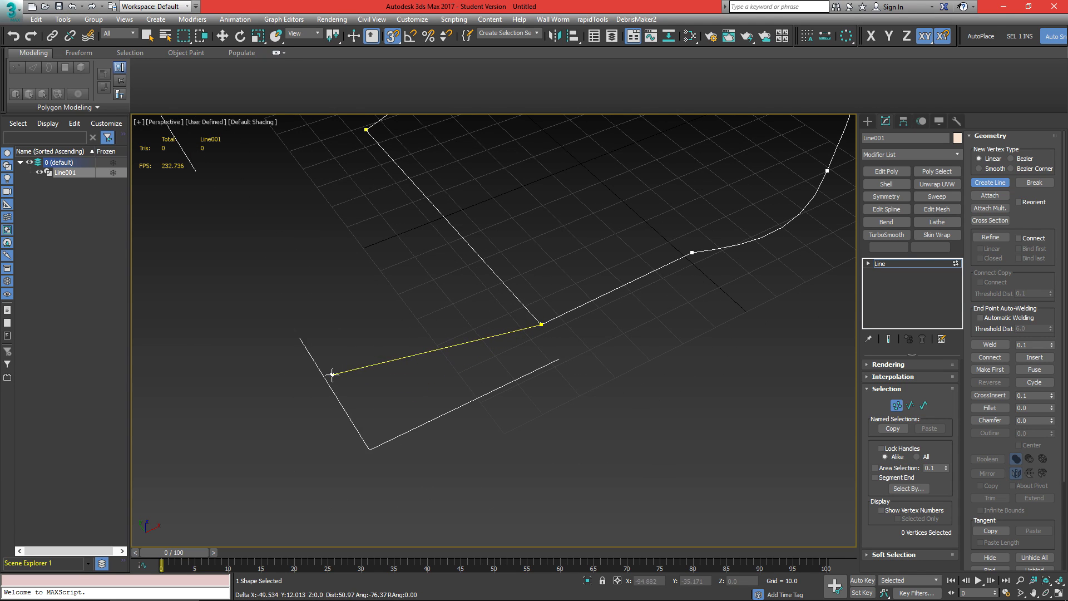
left_click(332, 374)
left_click(339, 334)
left_click(295, 309)
left_click(287, 260)
middle_click_drag(265, 193, 289, 269)
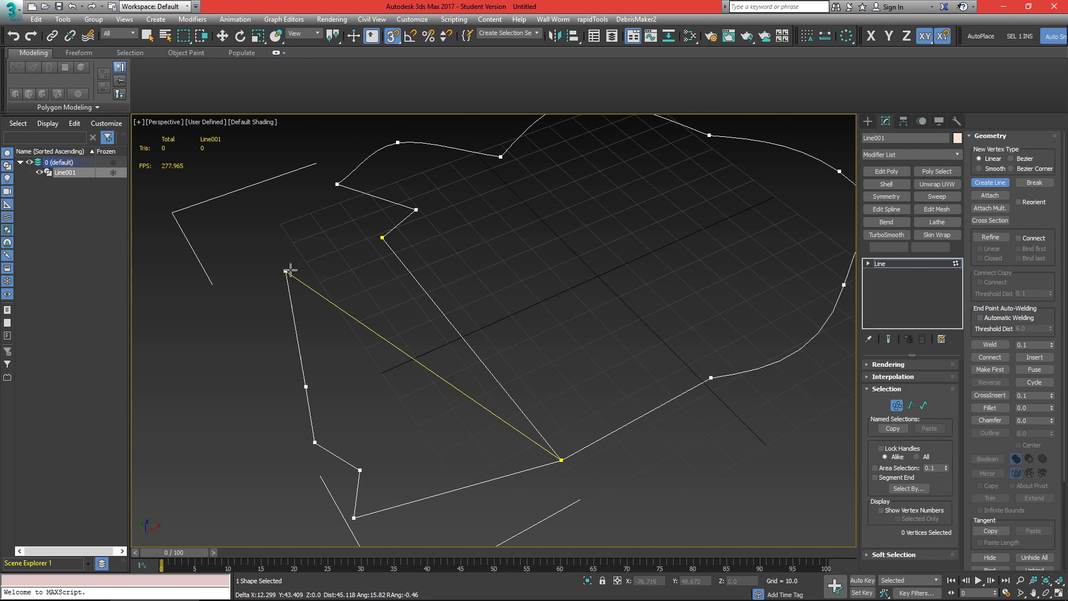
left_click(382, 238)
right_click(424, 410)
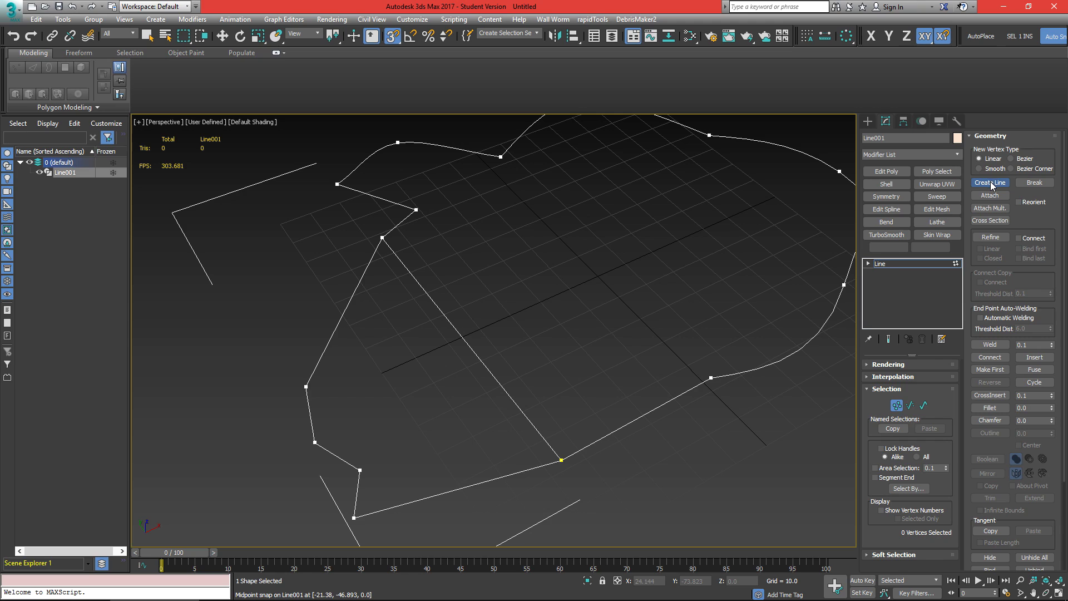
right_click(617, 251)
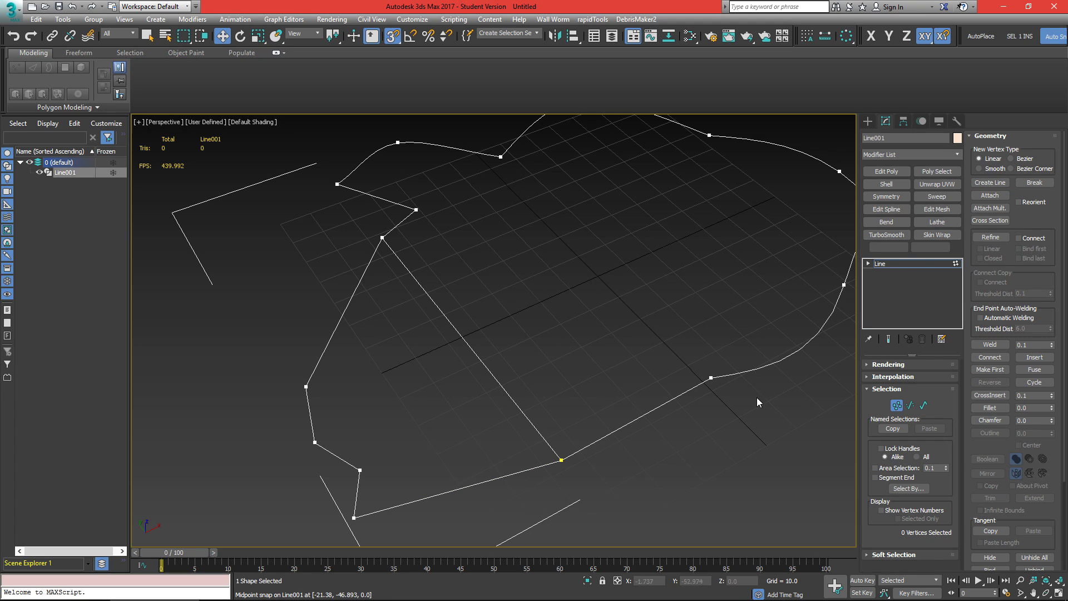
Delete the straight original segment between the two junctions at Segment level and turn snapping off.
left_click(911, 405)
left_click(476, 354)
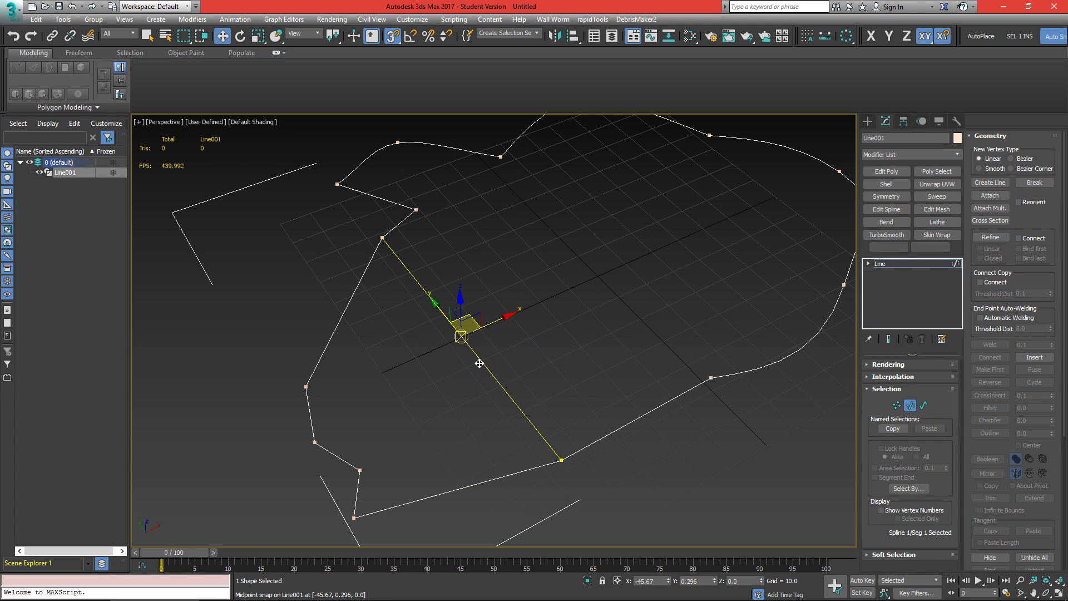
key("s")
key("Delete")
Test the new line's attachment by moving its lowest segment and its long upper segment, undoing each move.
middle_click_drag(503, 279, 547, 275)
left_click_drag(513, 481, 598, 445)
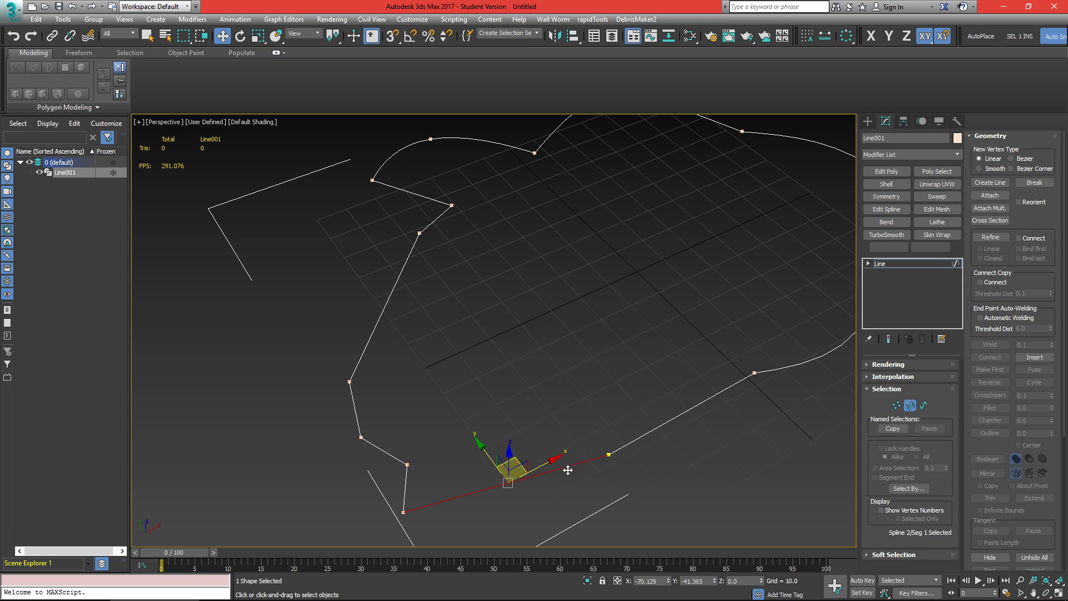
left_click_drag(516, 460, 513, 489)
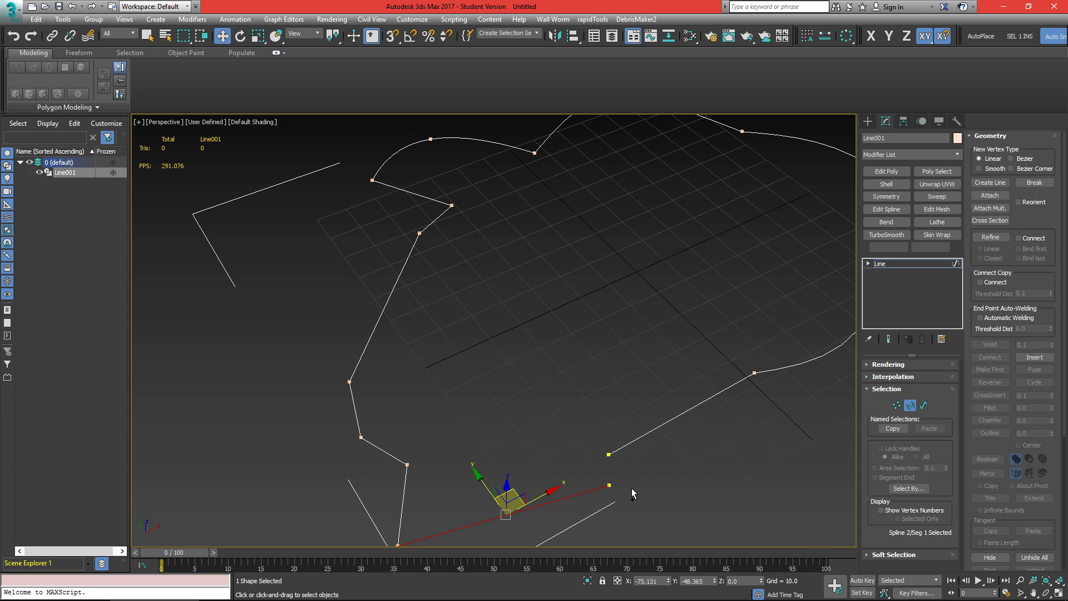
key("ctrl+z")
left_click_drag(395, 286, 345, 292)
key("ctrl+z")
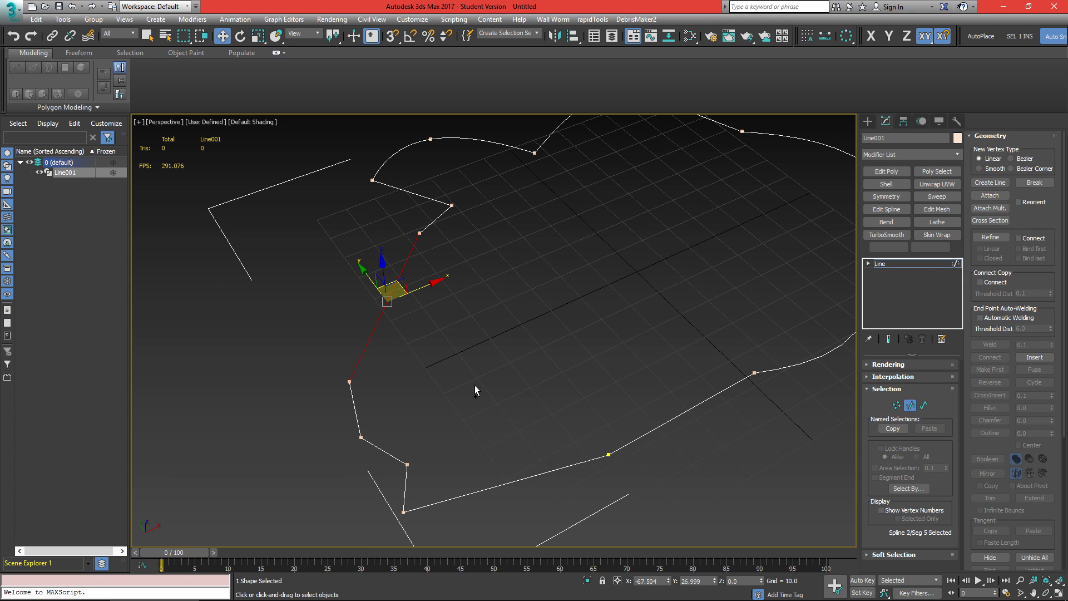
Inspect the new line as a separate element at Spline level and clear the selection.
left_click_drag(272, 326, 498, 552)
key("3")
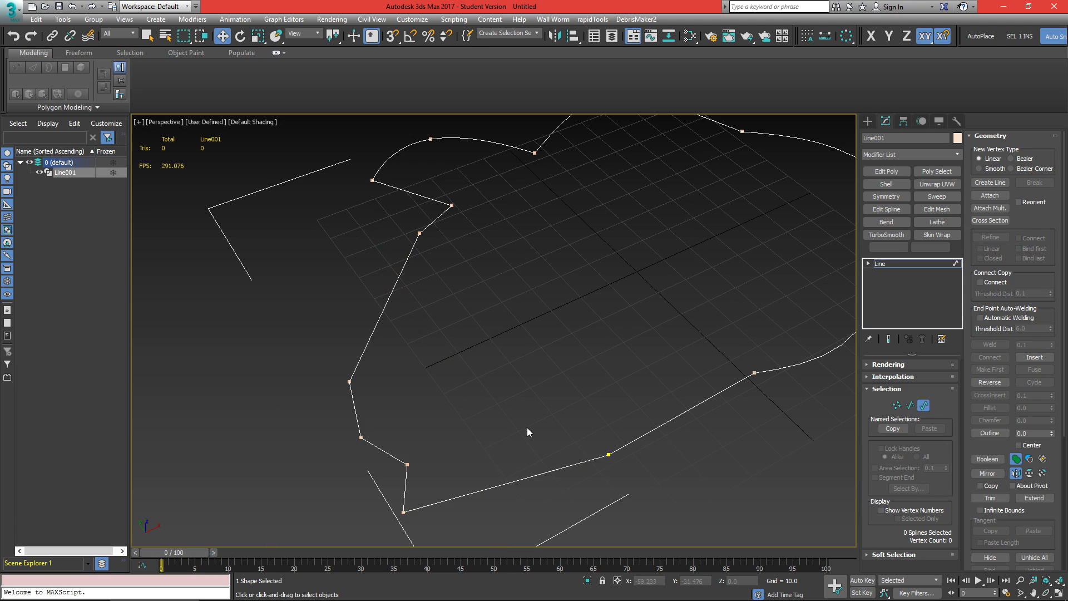
left_click(509, 487)
left_click(516, 316)
Select the overlapping vertices at both junctions between the new line and the original outline, and clear the selection.
key("1")
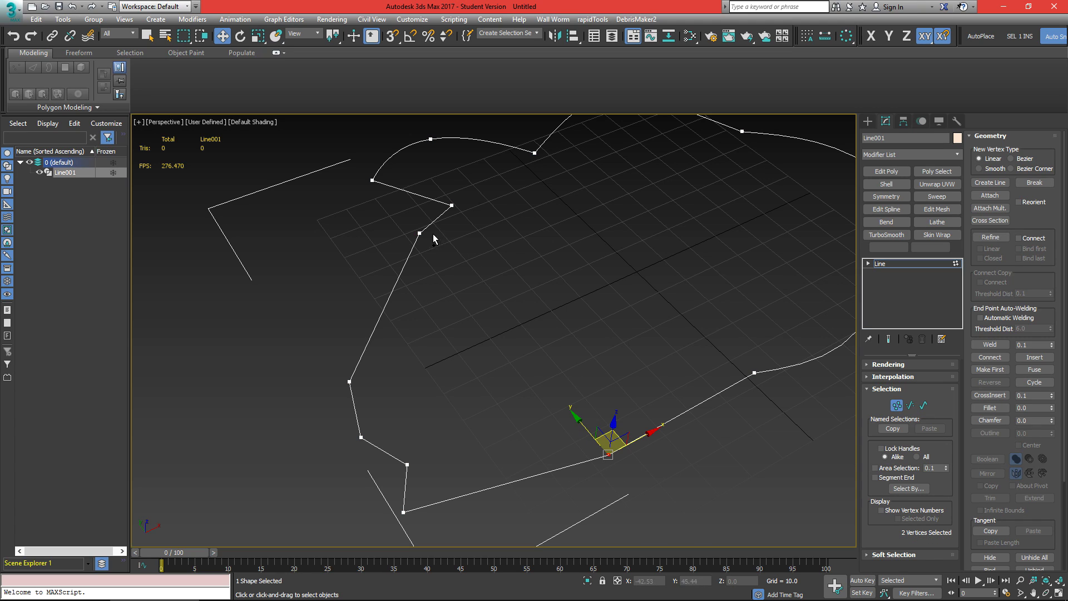
left_click(416, 227)
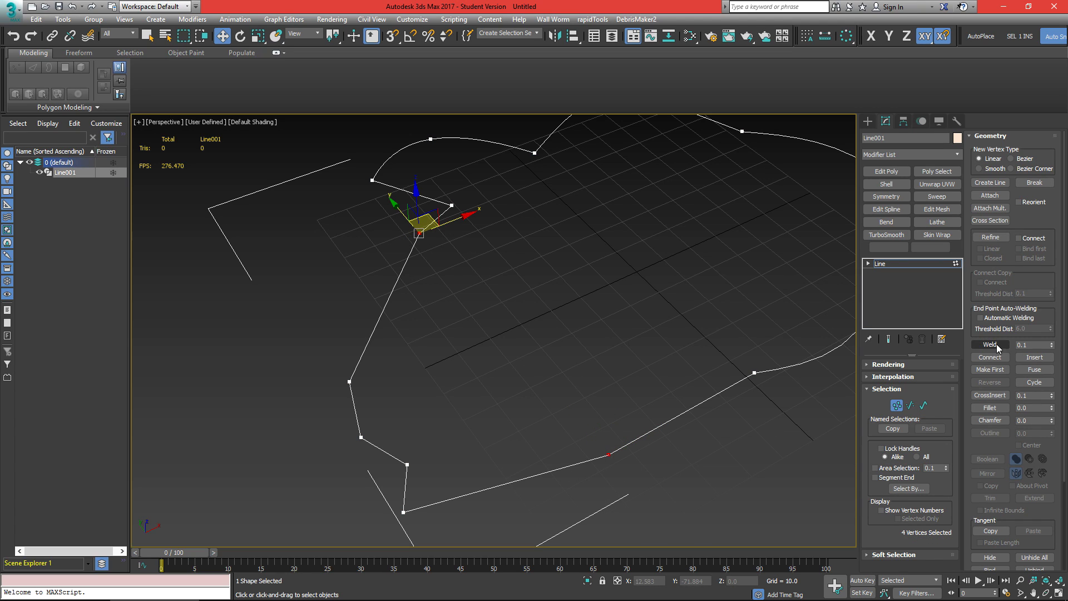
left_click(579, 280)
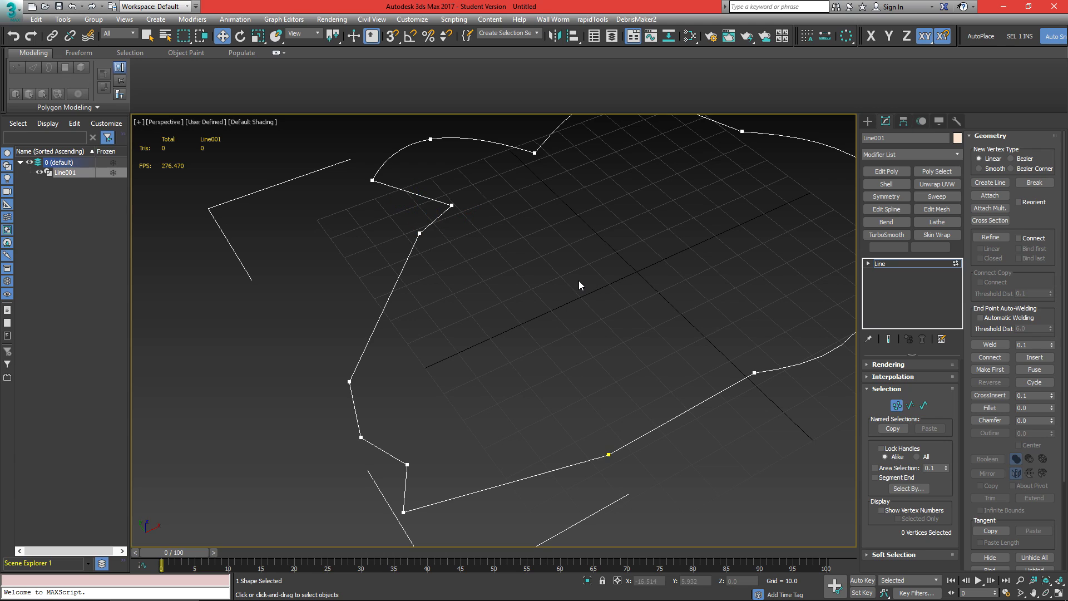
Enable Automatic Welding with a threshold of 2.0 and move the new line's lowest segment away from the original corner.
left_click(983, 319)
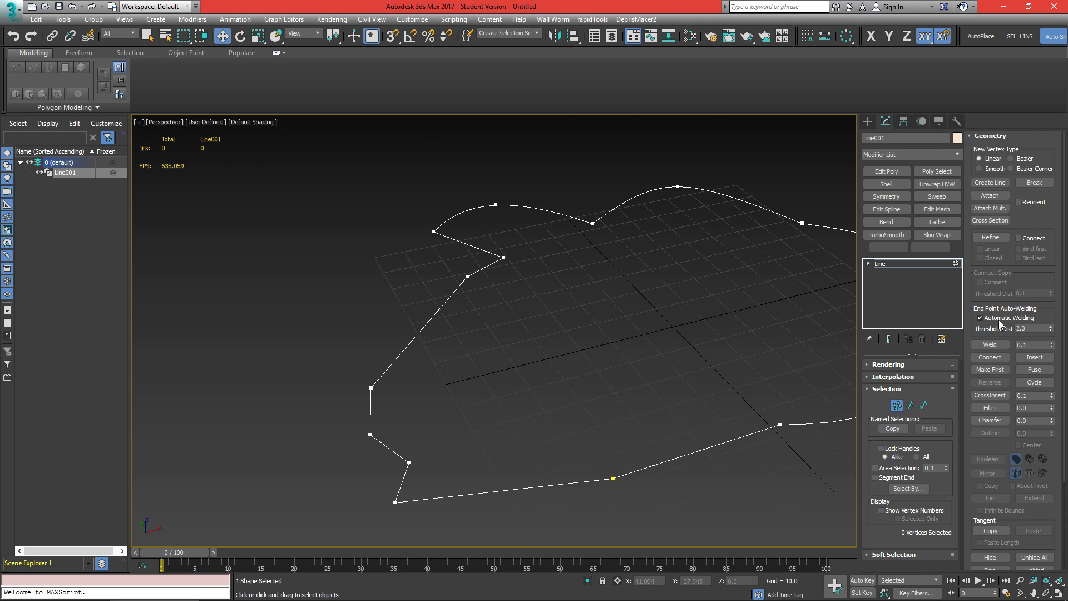
key("2")
left_click(571, 487)
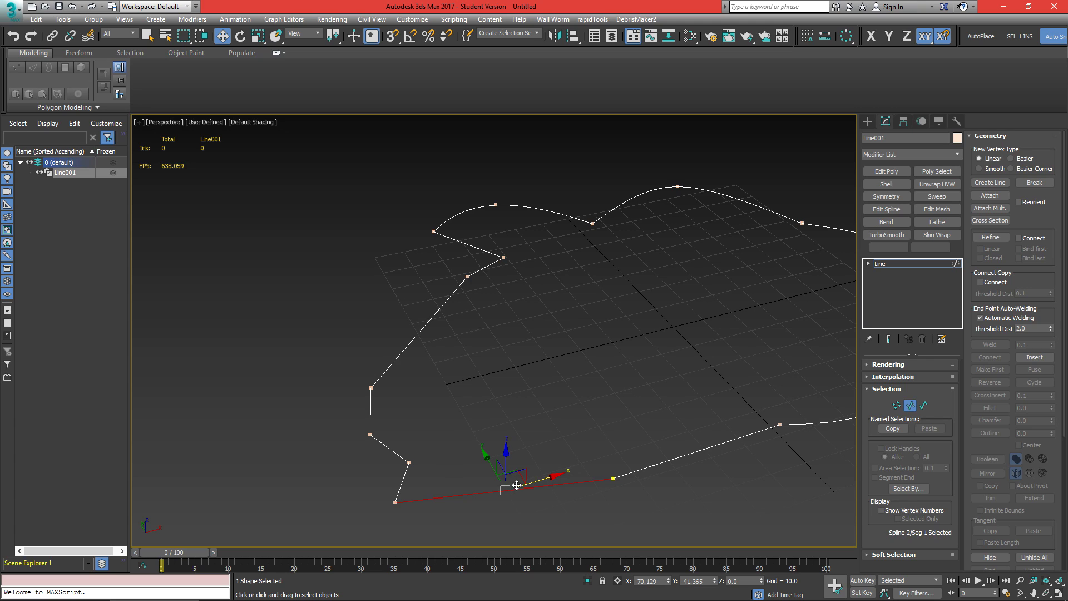
key("1")
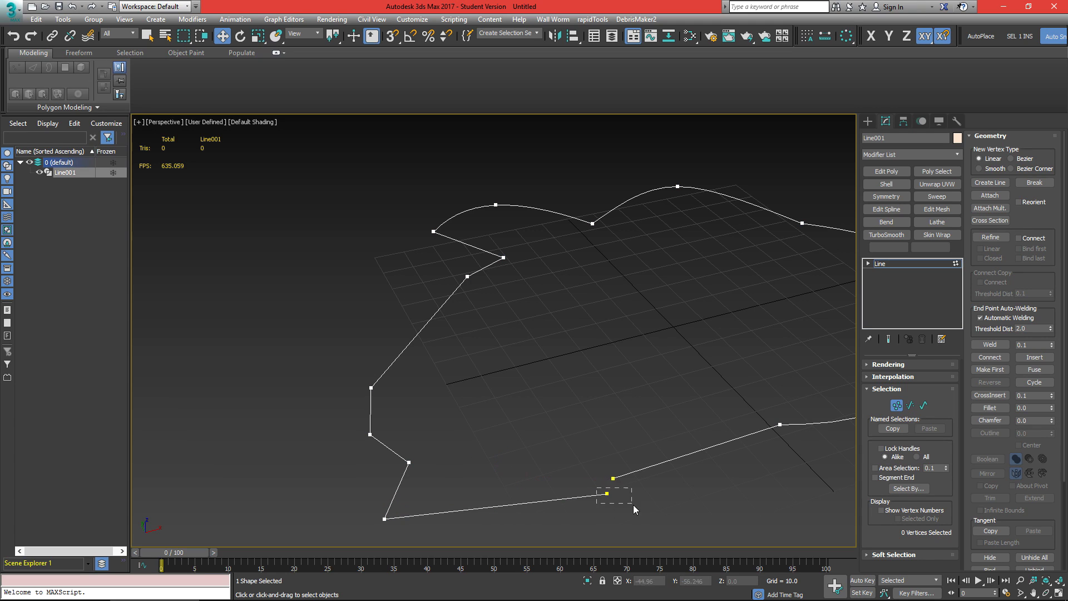
Move the new line's loose end vertex back onto the original corner vertex to auto-weld them, and turn snapping on.
left_click(614, 478)
left_click_drag(620, 470, 614, 479)
key("s")
middle_click_drag(624, 477, 696, 424)
Move the segment beside the welded corner outward to test that the original outline follows it.
key("2")
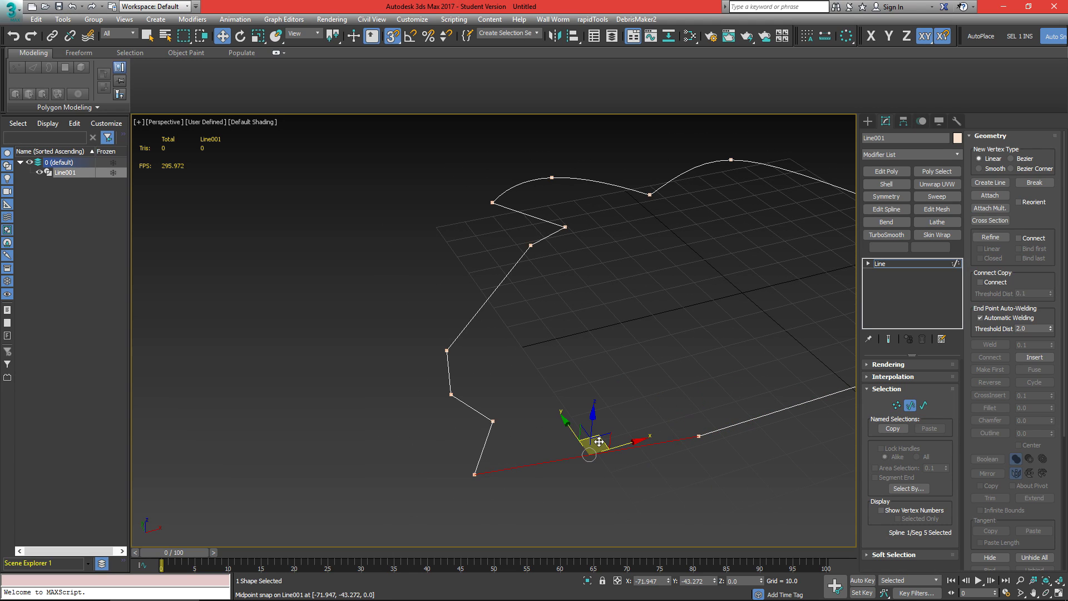
left_click_drag(595, 448, 768, 488)
middle_click_drag(734, 416, 539, 484)
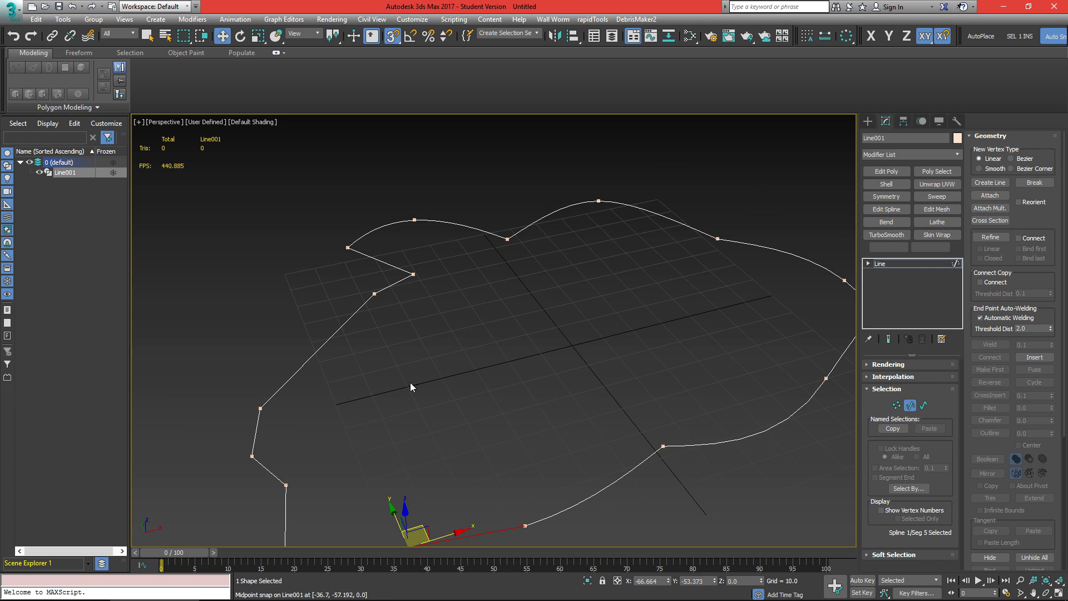
Move the long segment away from its upper junction with the zigzag to test the connection, and undo the move.
middle_click_drag(394, 362, 441, 376)
left_click_drag(351, 343, 445, 380)
left_click_drag(384, 355, 331, 362)
scroll(372, 291, "up", 3)
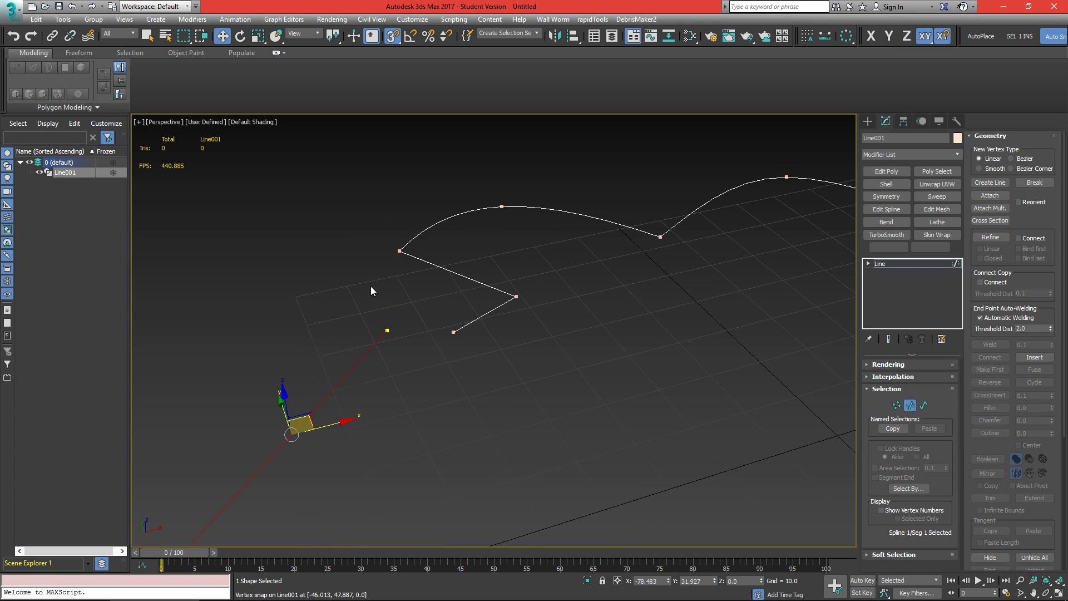
middle_click_drag(426, 364, 482, 346)
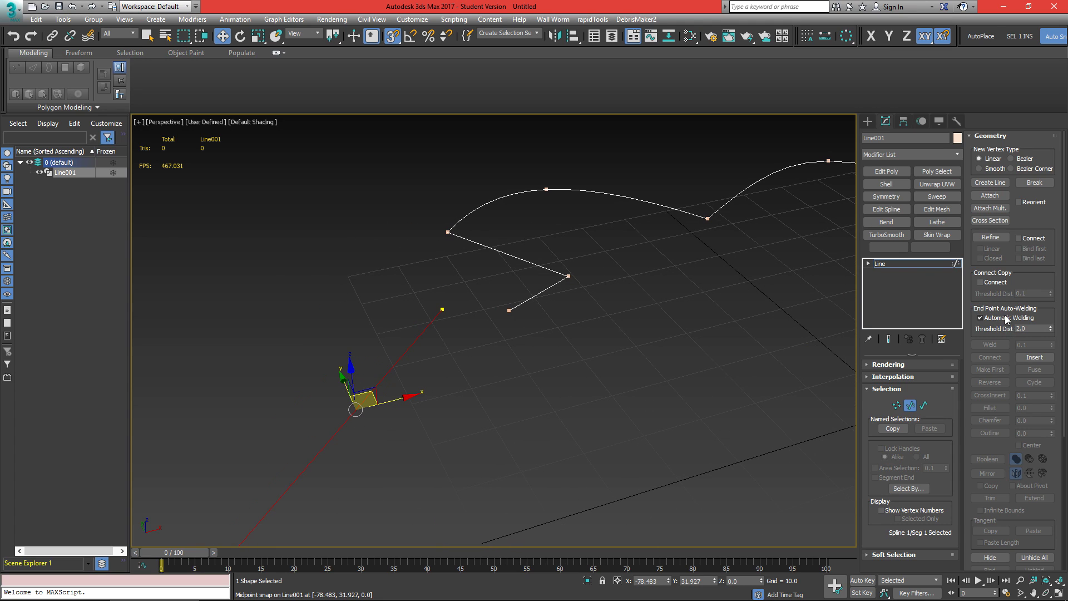
middle_click_drag(405, 330, 490, 323)
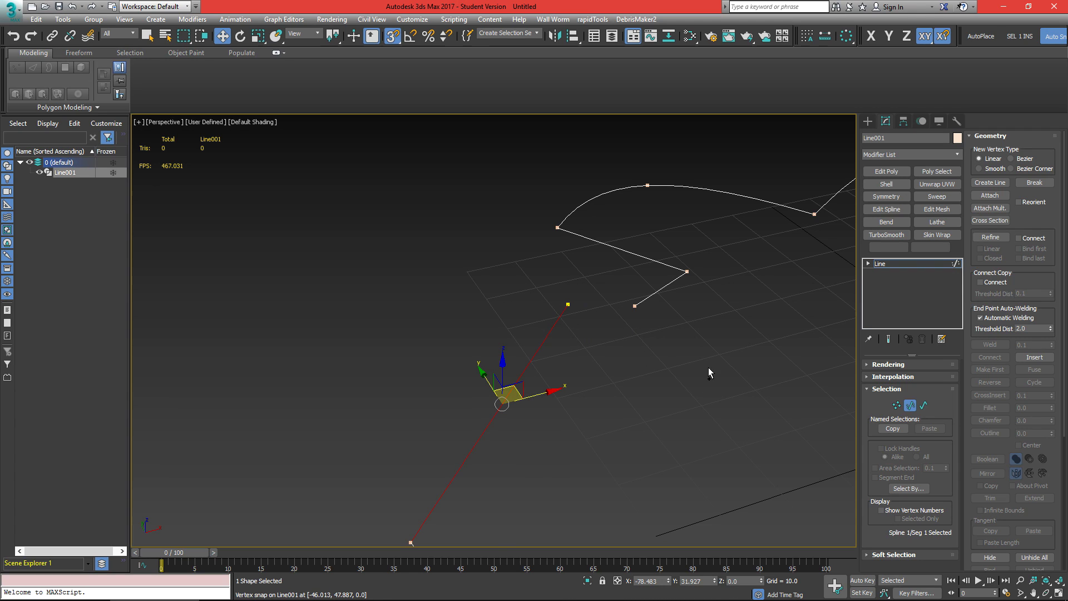
key("ctrl+z")
Weld the overlapping vertices at the junction below the zigzag with the 0.1 weld threshold.
middle_click_drag(679, 338, 592, 357)
key("1")
left_click_drag(517, 312, 590, 351)
left_click(992, 346)
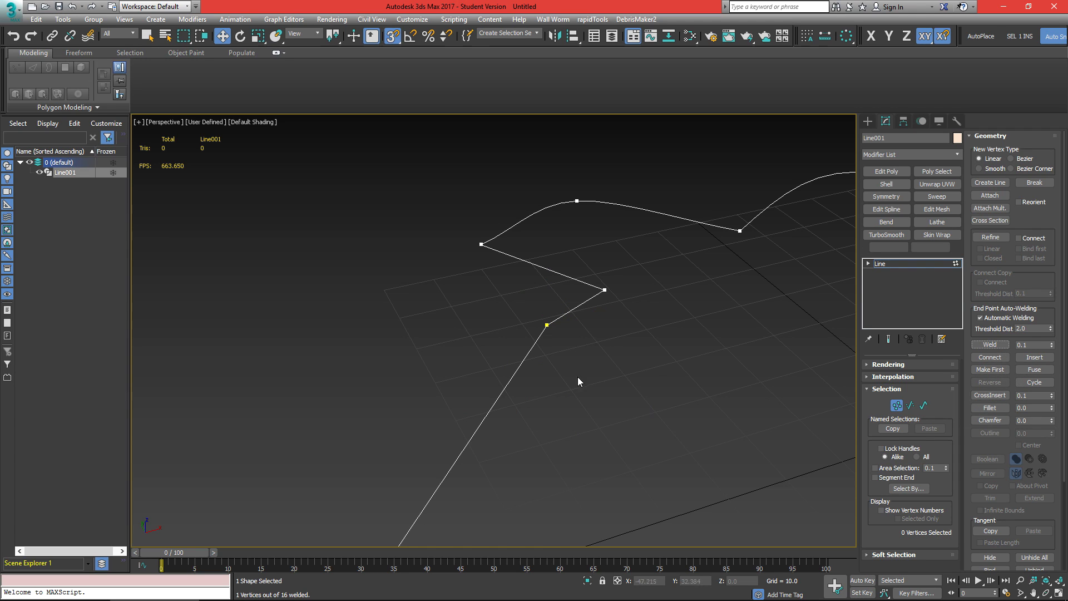
Turn snapping off, move the long segment to test the welded junction, undo the move, and clear the selection.
key("2")
left_click(480, 423)
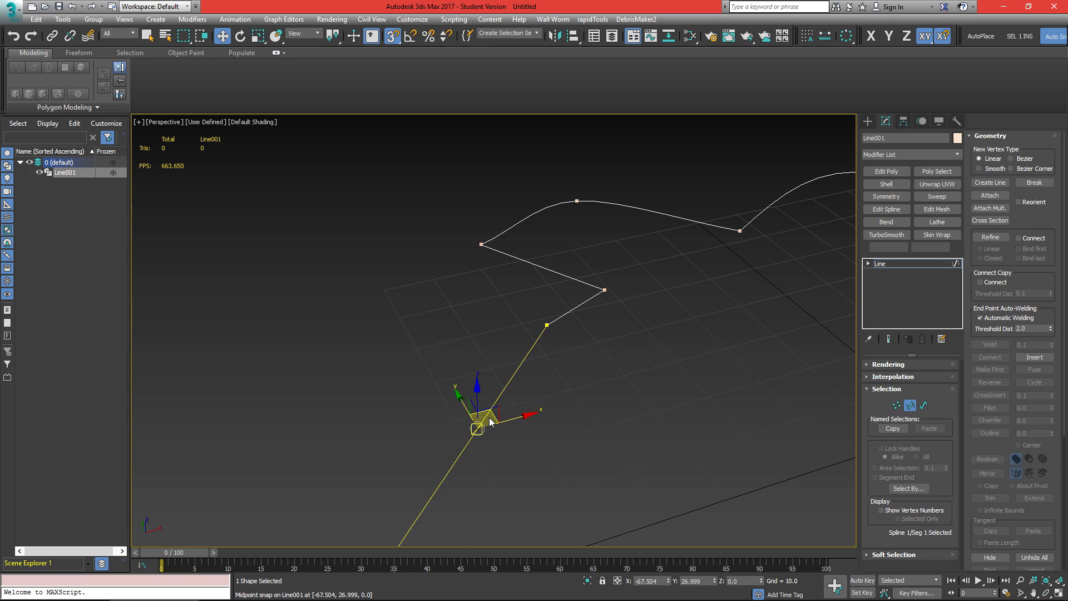
key("s")
left_click_drag(487, 413, 528, 360)
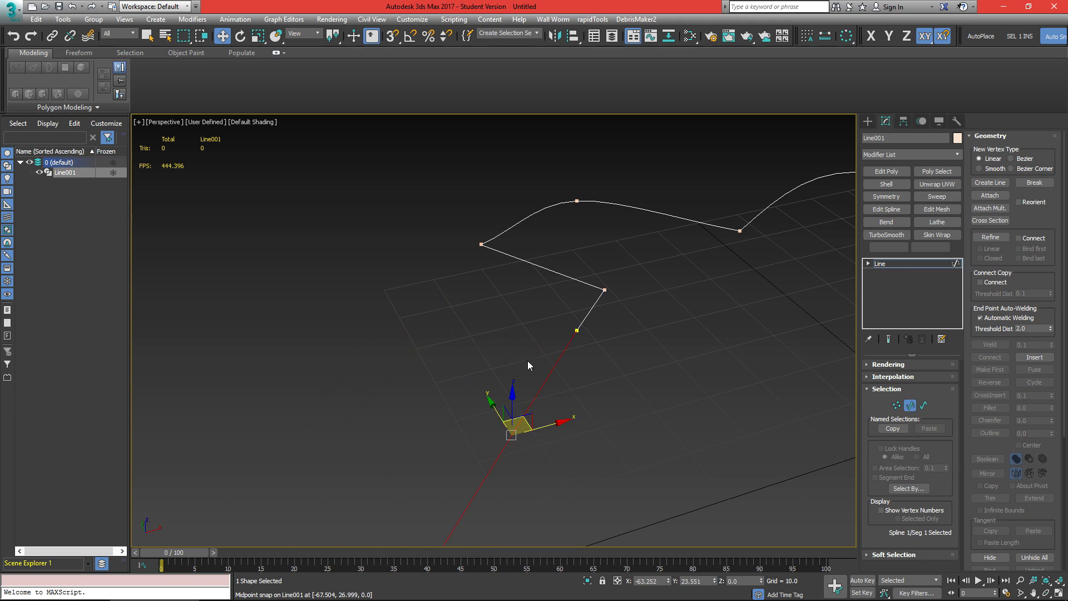
scroll(551, 363, "down", 4)
key("ctrl+z")
left_click(568, 371)
Refine the outline with one vertex just after the peak and two vertices along the following curved segment.
middle_click_drag(645, 366, 582, 354)
scroll(530, 383, "up", 3)
scroll(593, 350, "down", 3)
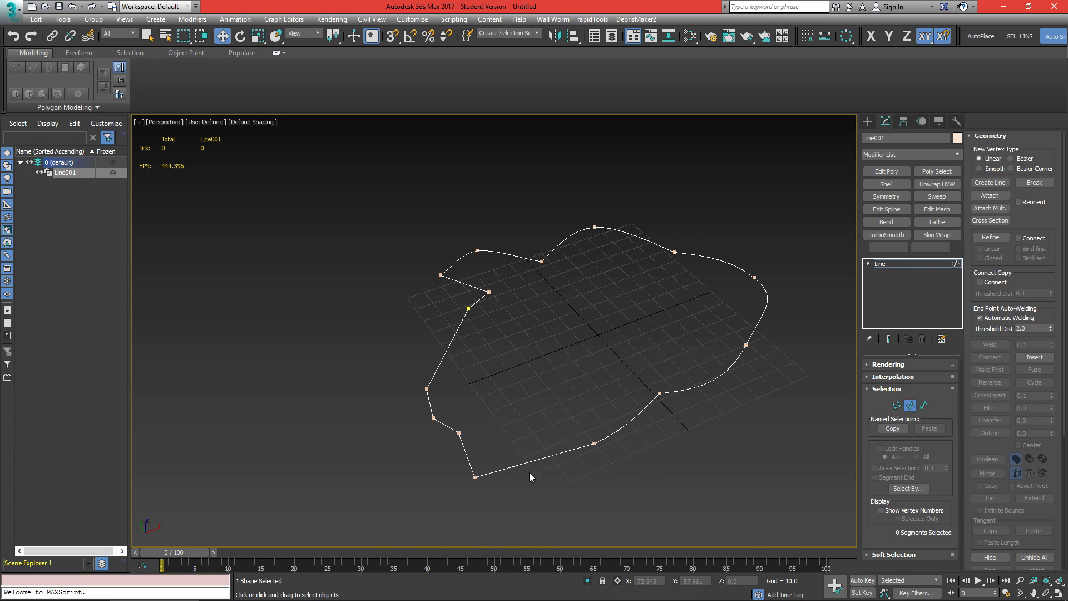
middle_click_drag(737, 252, 742, 307)
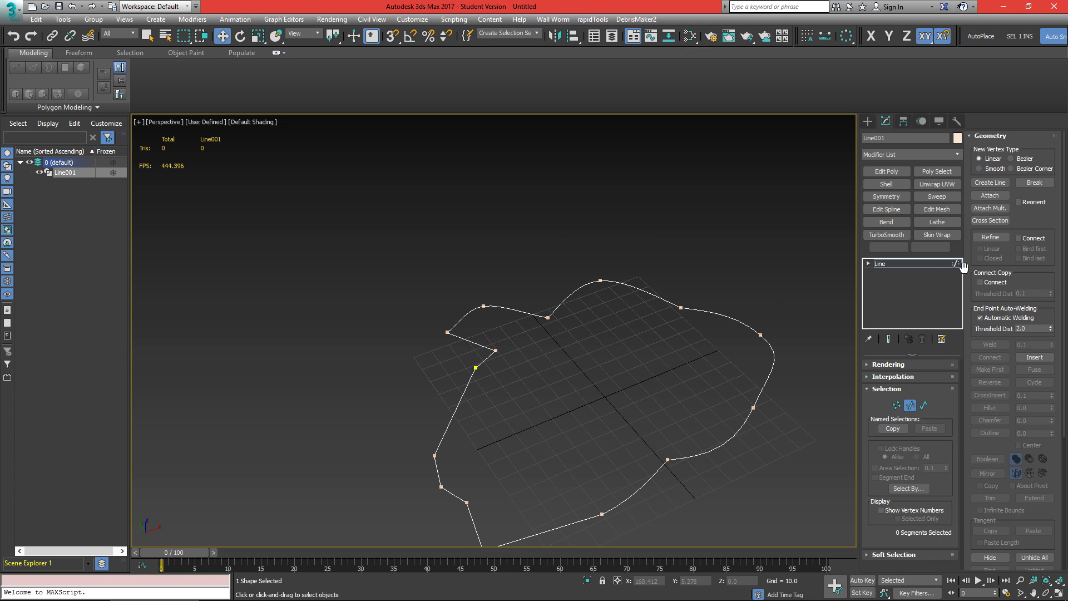
left_click(991, 237)
scroll(641, 374, "up", 3)
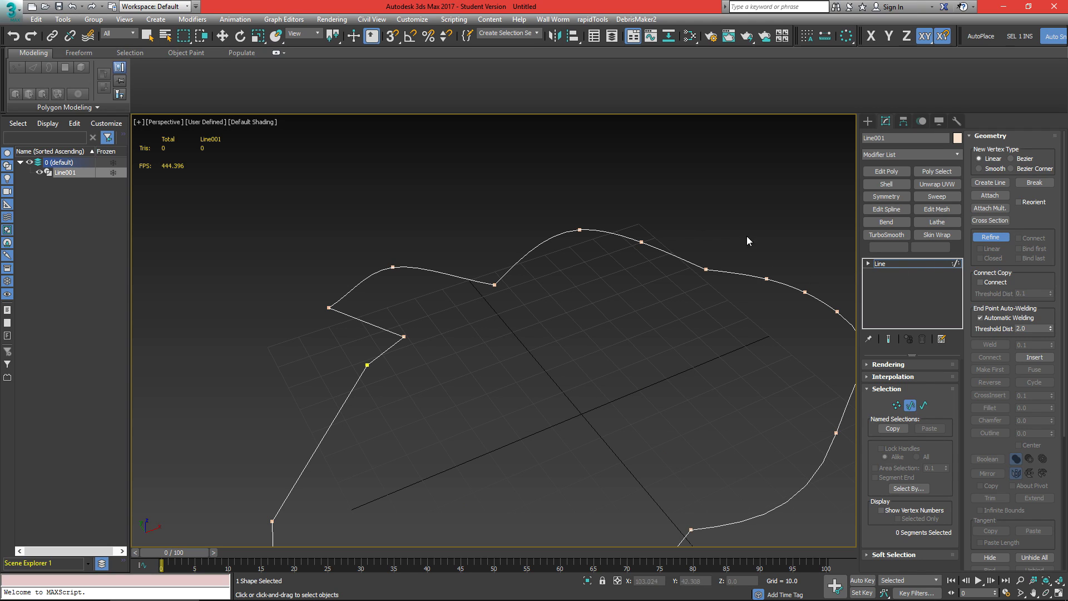
right_click(733, 196)
Try deleting the vertices refined after the peak and along the following curved segment, and undo the deletion.
middle_click_drag(798, 275, 745, 289)
left_click_drag(751, 287, 760, 320)
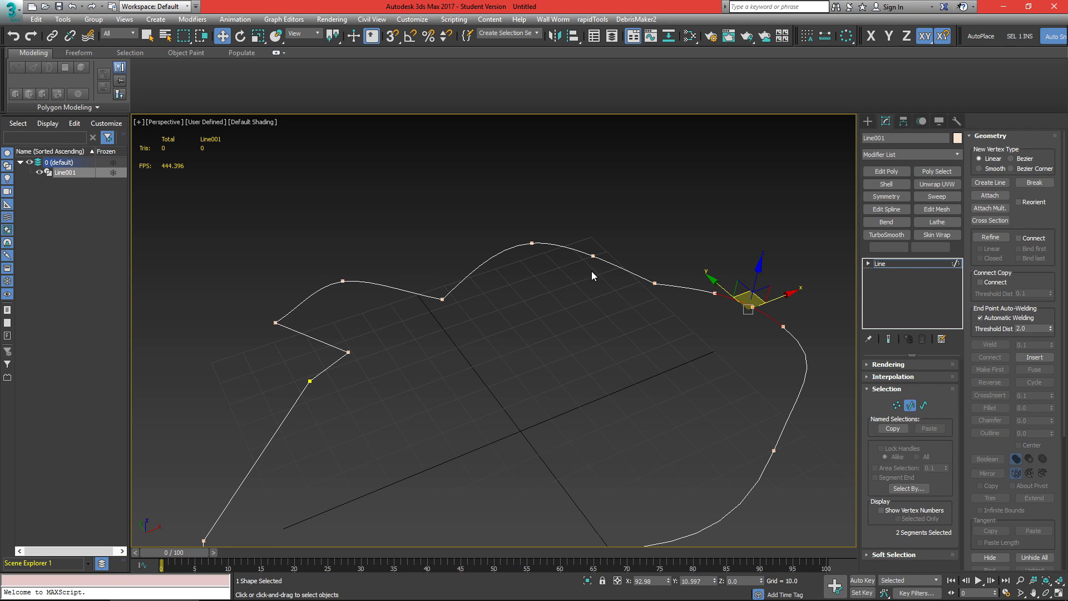
key("1")
left_click(746, 312)
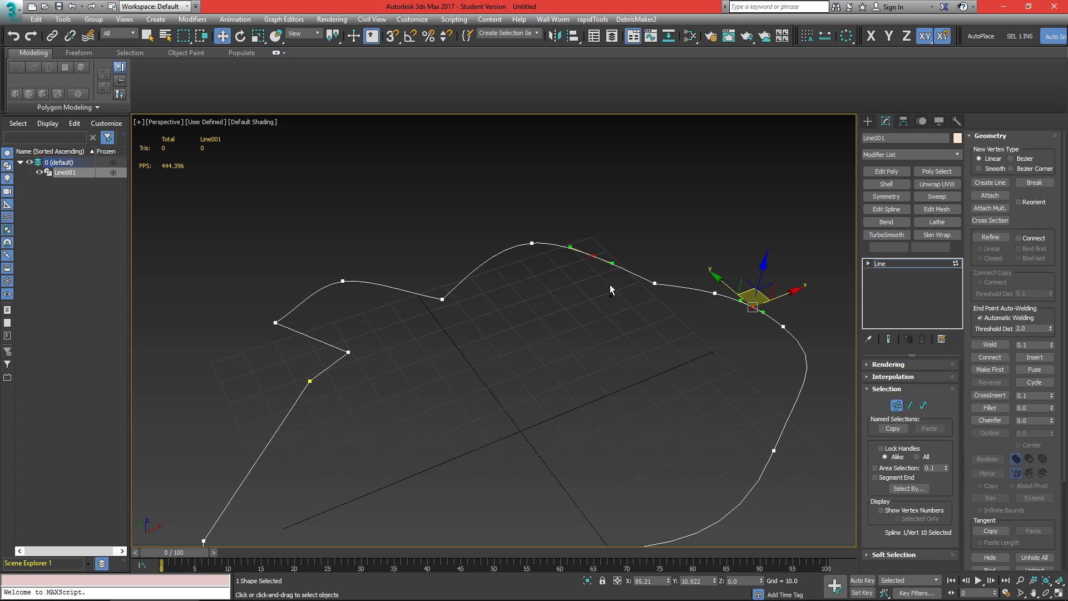
key("Delete")
key("ctrl+z")
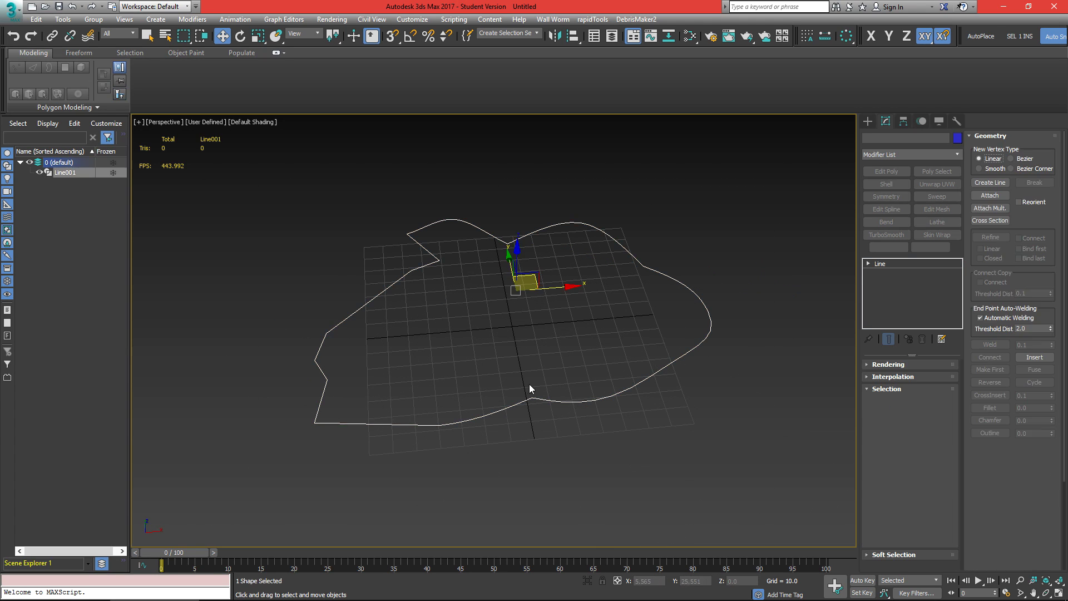
Delete the line and draw a circle with a radius of about 27.3 in the left half of the grid.
key("Delete")
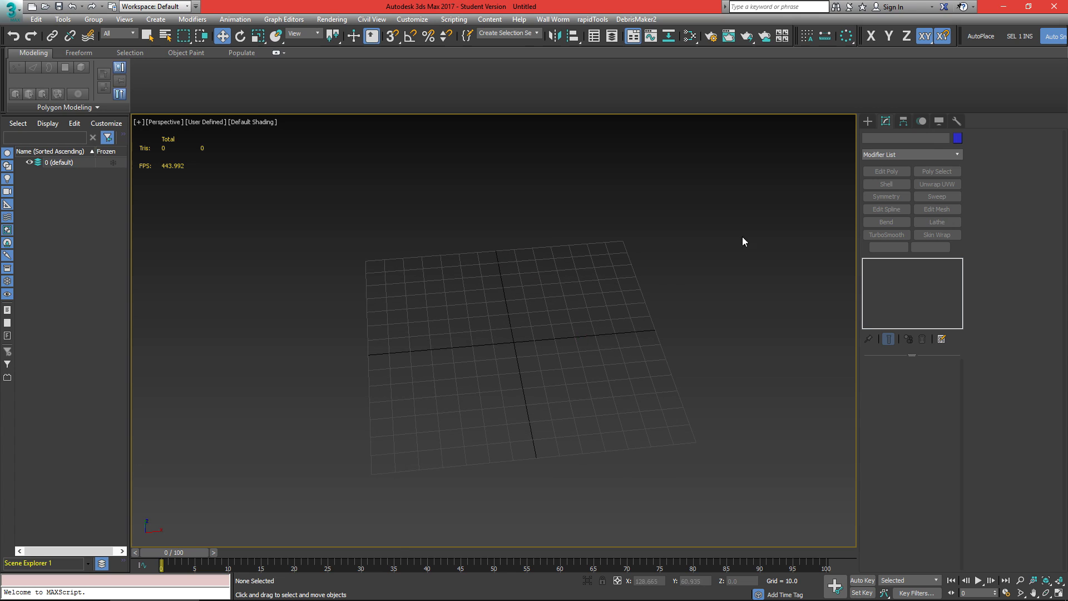
left_click(868, 121)
left_click(888, 209)
left_click_drag(425, 318, 464, 357)
middle_click_drag(445, 330, 502, 310)
scroll(530, 329, "up", 2)
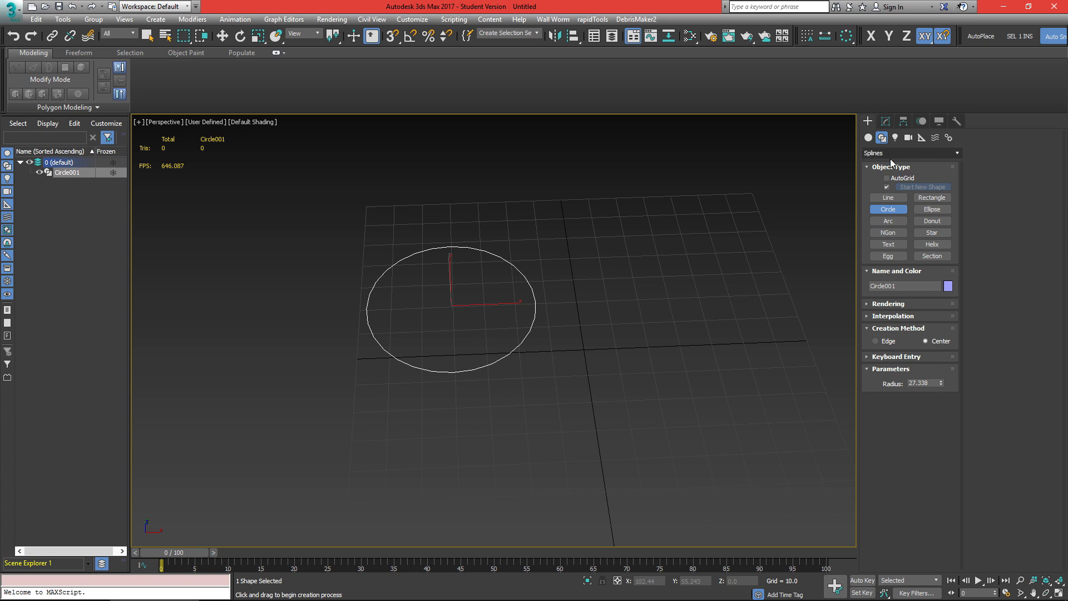
Add an Edit Spline modifier to the circle, view the Convert To options, and enter vertex level.
left_click(886, 121)
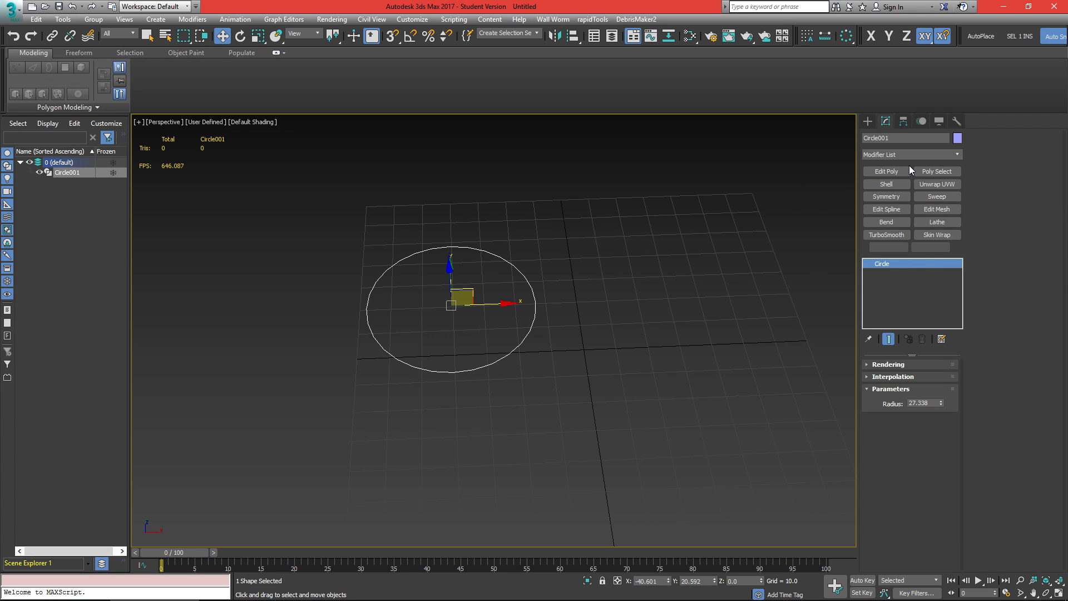
left_click(893, 156)
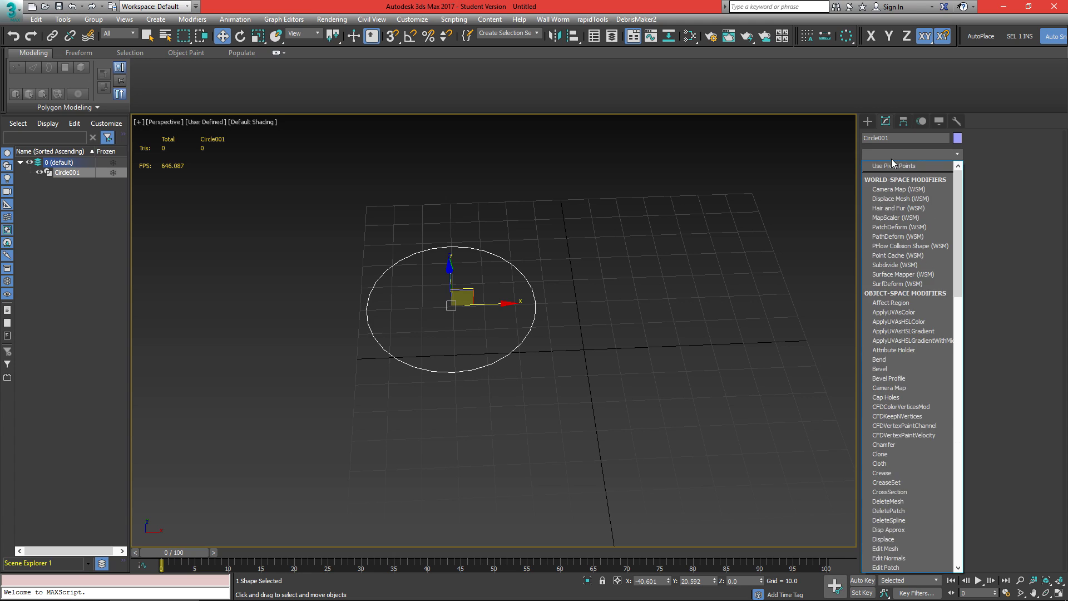
key("e")
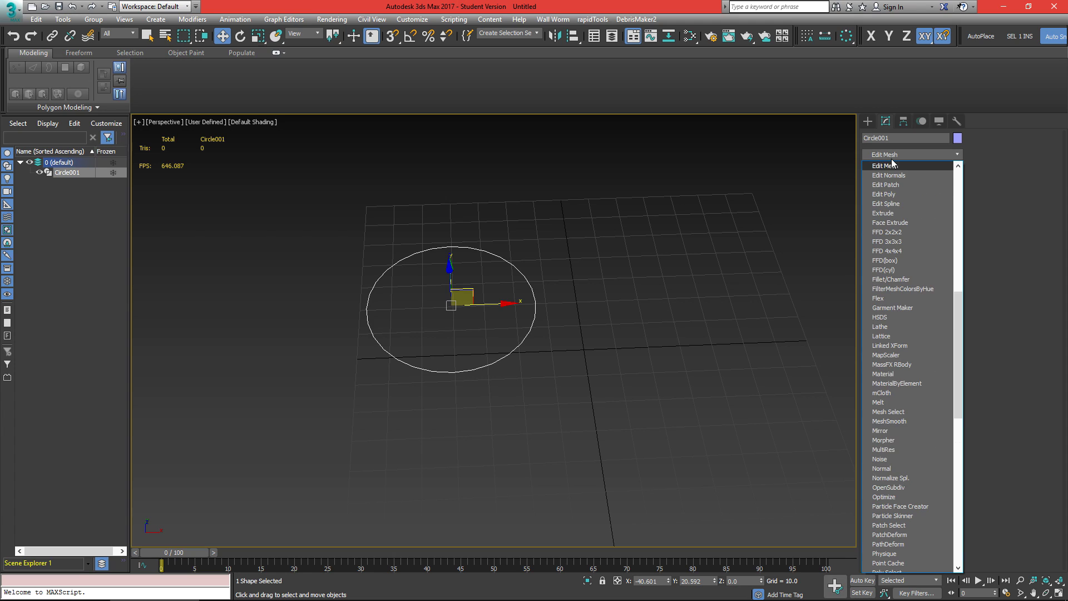
left_click(886, 204)
right_click(528, 331)
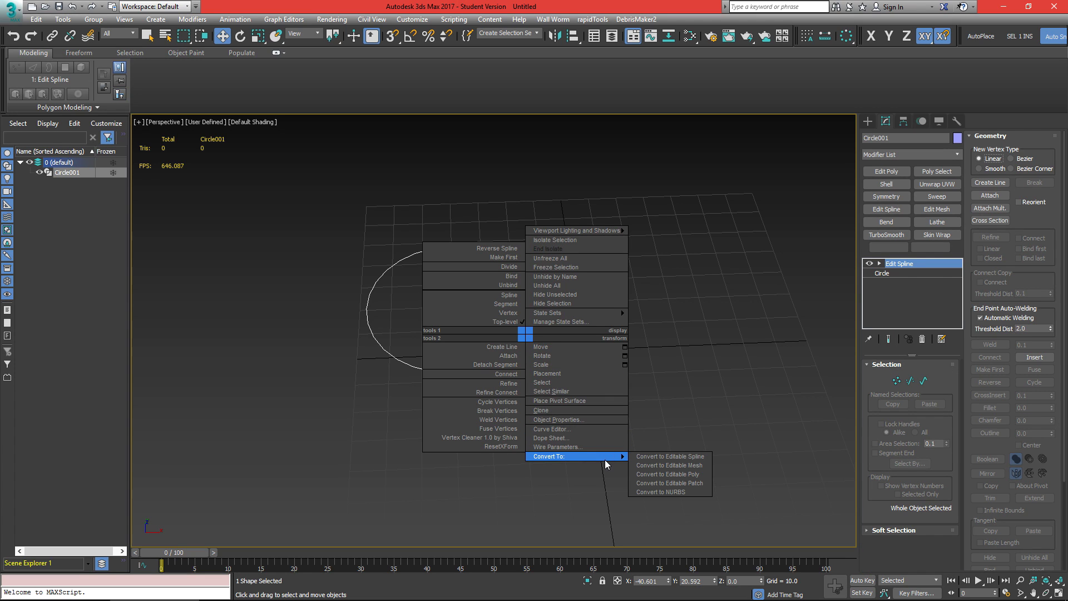
left_click(896, 381)
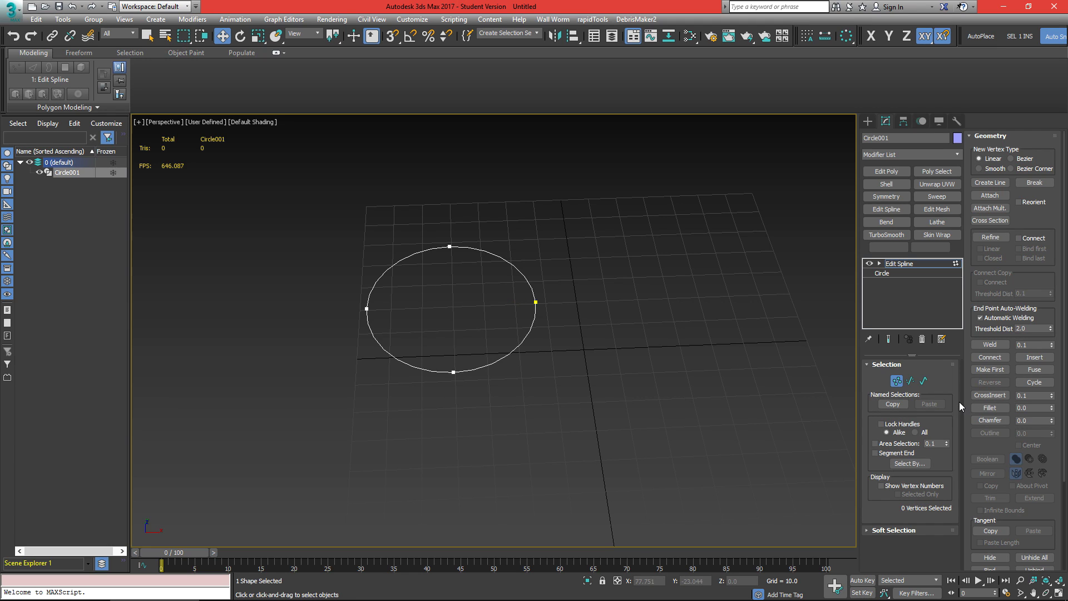
Refine the circle's upper-right segment with one new vertex near its middle.
left_click(910, 381)
left_click(510, 262)
middle_click_drag(508, 260, 556, 295)
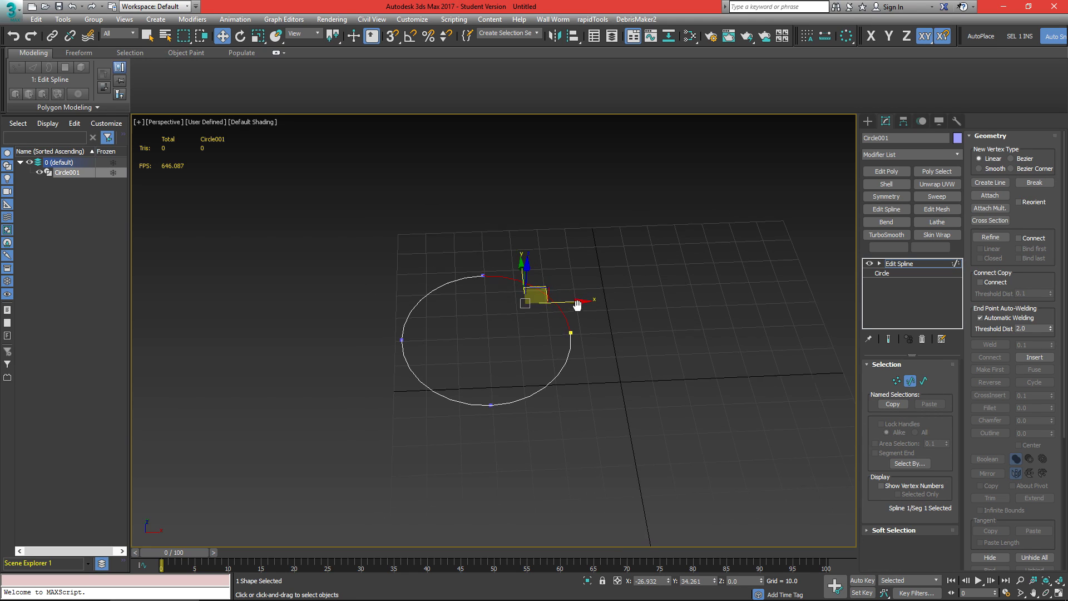
left_click(997, 238)
key("2")
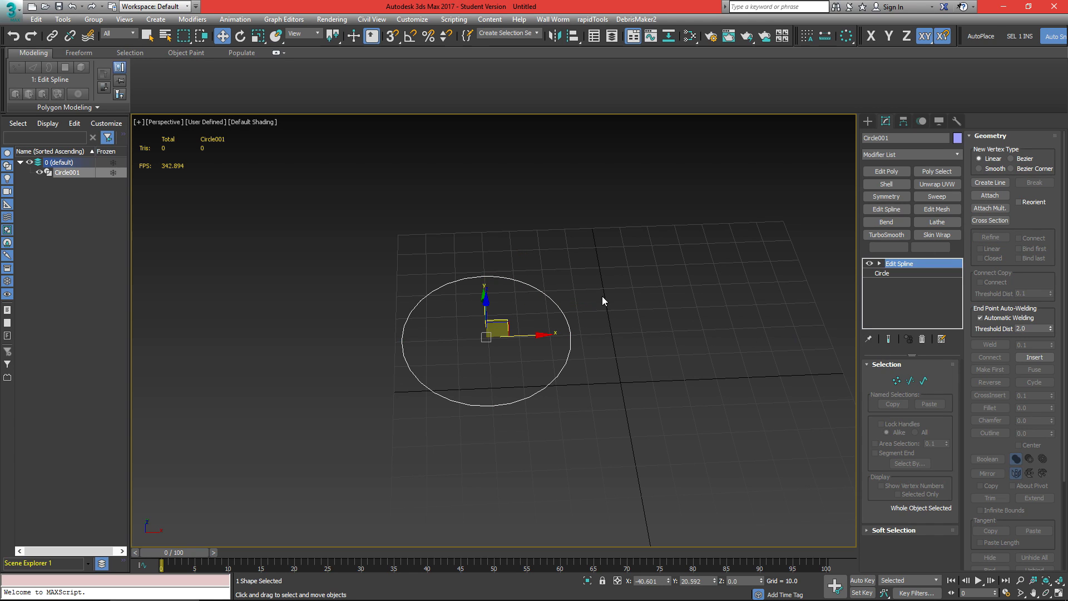
Move the circle's new vertex outward to test its effect on the curve, and undo the move.
key("1")
left_click_drag(567, 276, 582, 248)
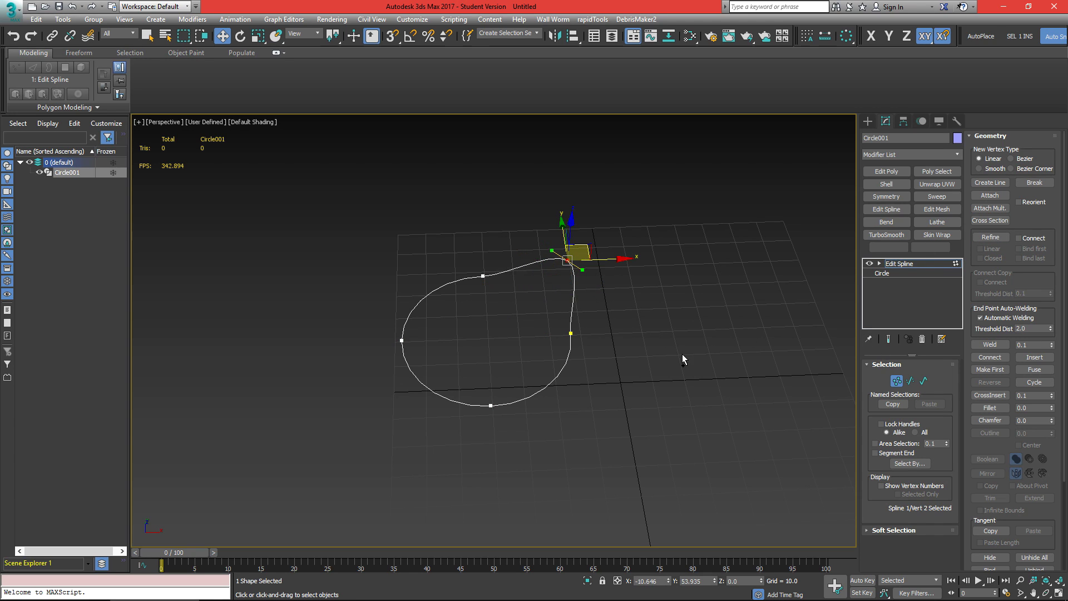
key("ctrl+z")
middle_click_drag(575, 328, 617, 331)
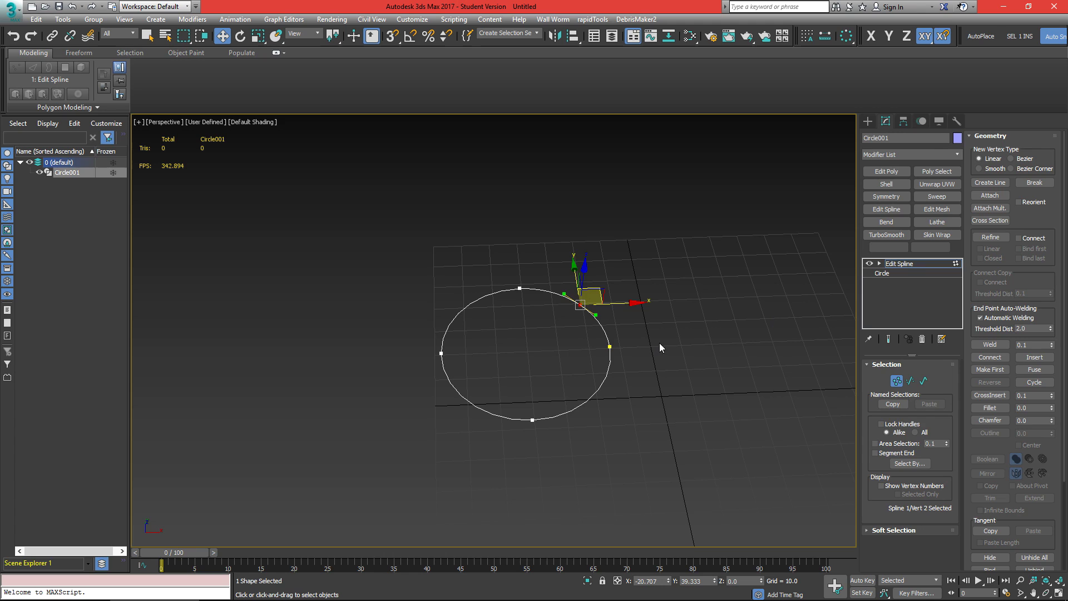
Delete the circle and draw a rectangle about 26.6 long and 60.1 wide in the left half of the grid.
key("1")
key("Delete")
middle_click_drag(511, 453, 425, 445)
left_click(867, 120)
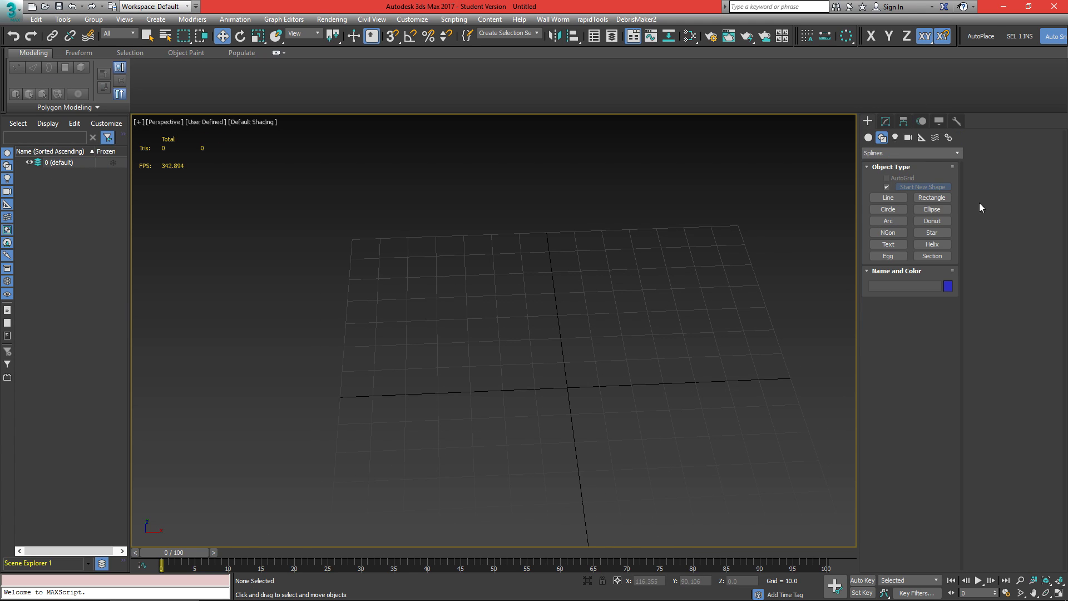
left_click(932, 197)
left_click_drag(318, 304, 503, 359)
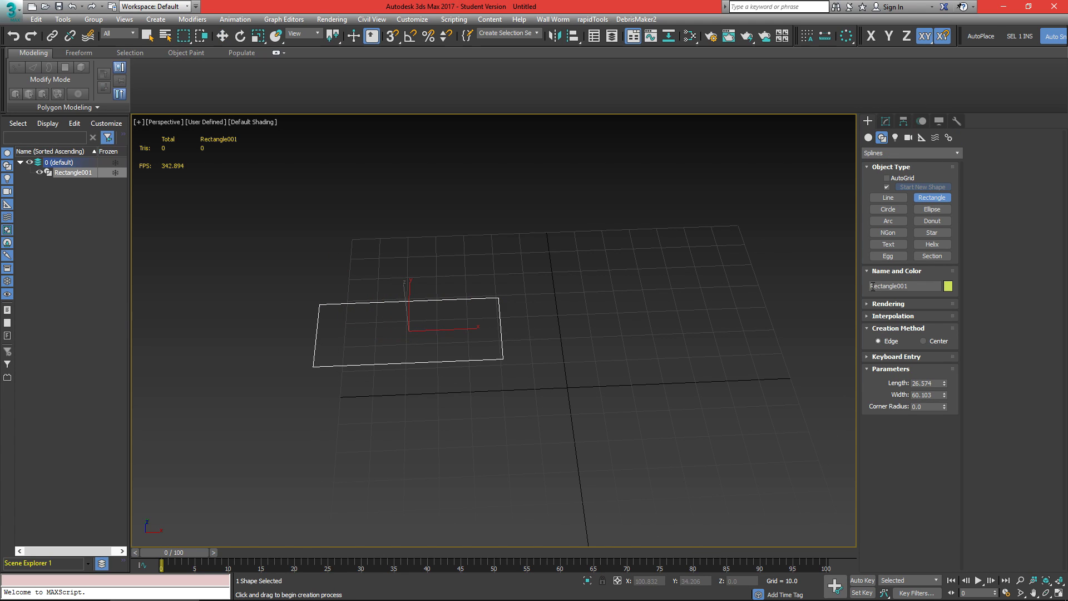
Draw an open End-End-Middle arc bulging outward to the right of the rectangle.
left_click(888, 221)
left_click_drag(644, 294, 743, 398)
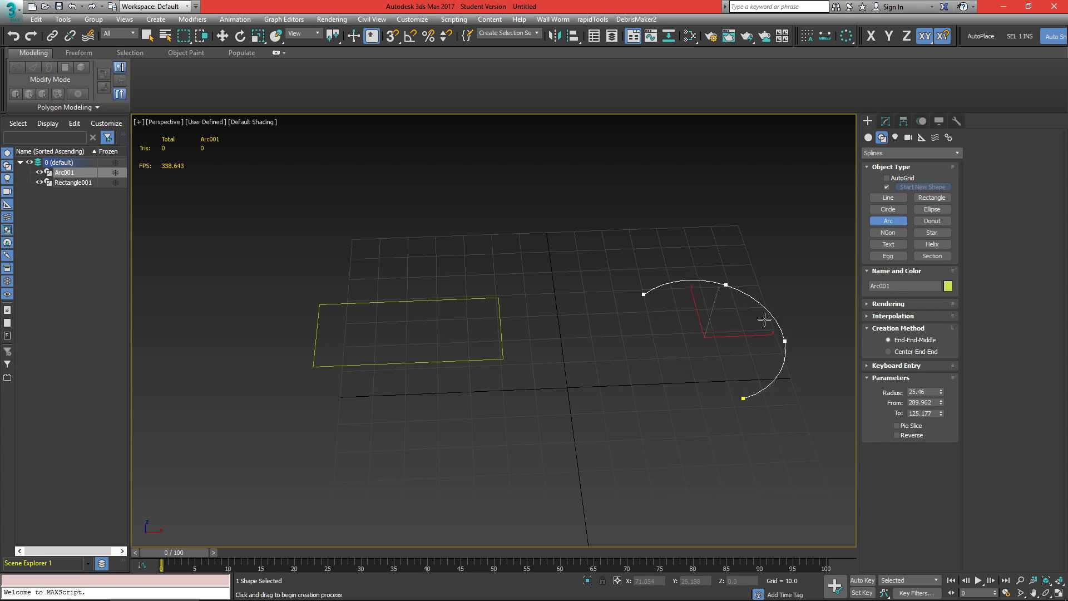
left_click(768, 296)
right_click(635, 362)
middle_click_drag(719, 345, 714, 278)
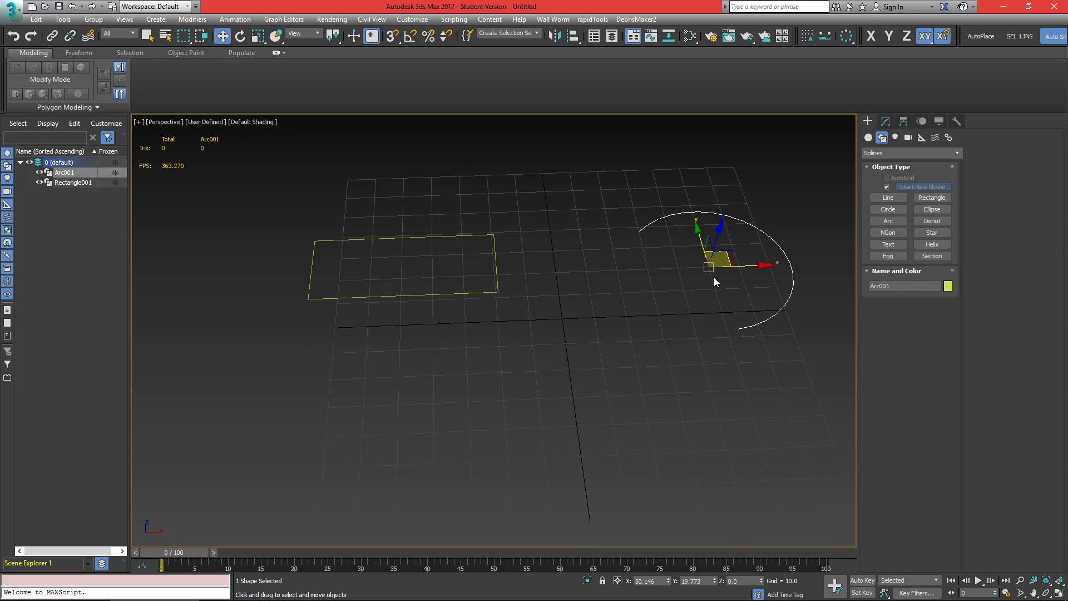
Draw an ellipse about 23 long and 58 wide below the rectangle.
left_click(933, 209)
left_click_drag(312, 397, 520, 468)
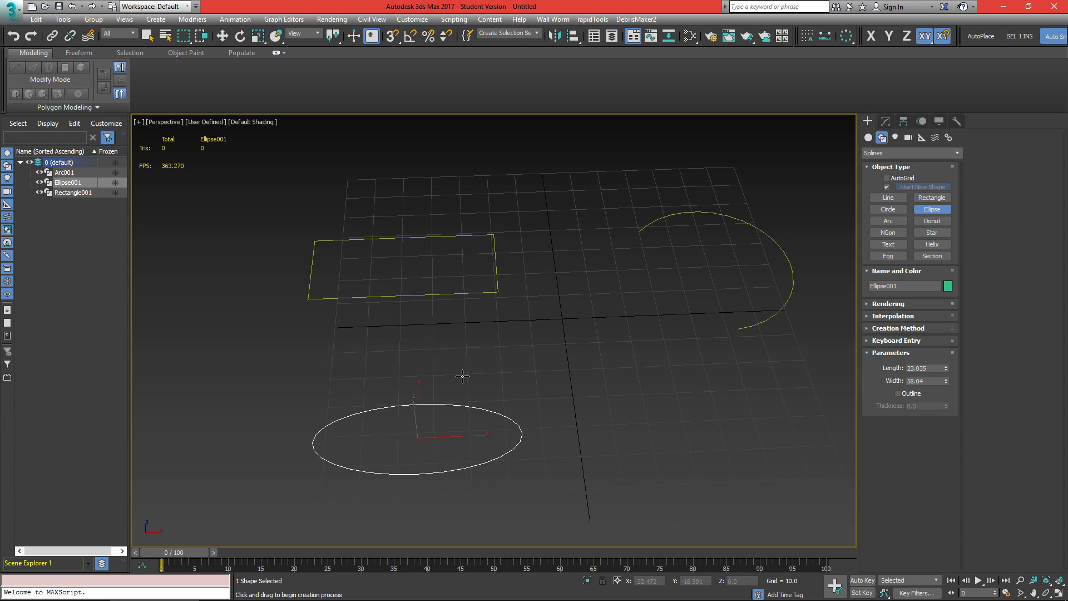
middle_click_drag(537, 390, 491, 350)
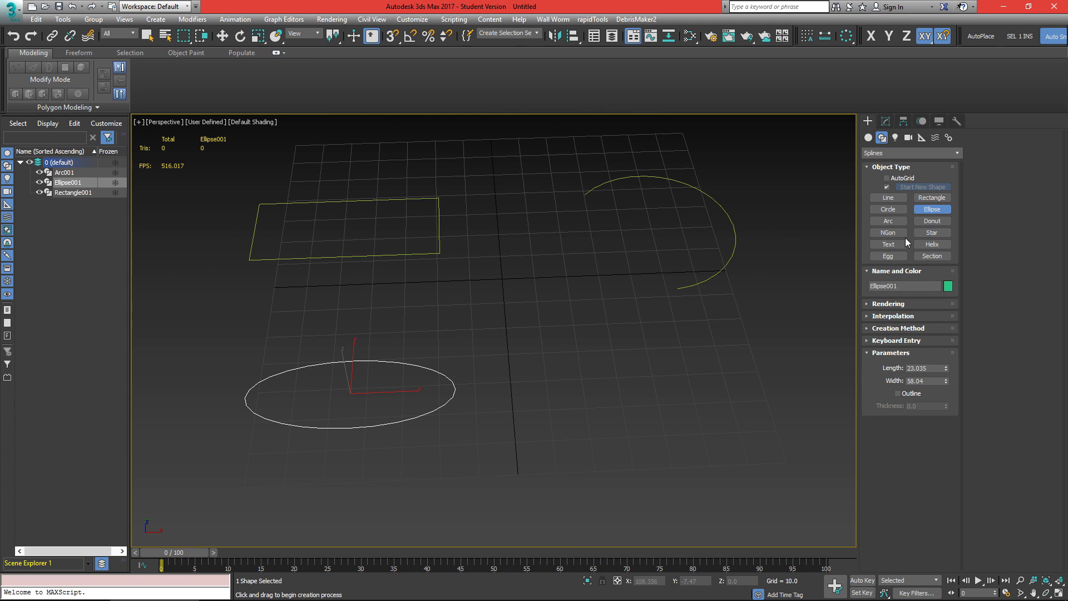
Draw a donut with radii of about 23.8 and 17.2 below the arc.
left_click(932, 221)
left_click_drag(610, 386, 677, 436)
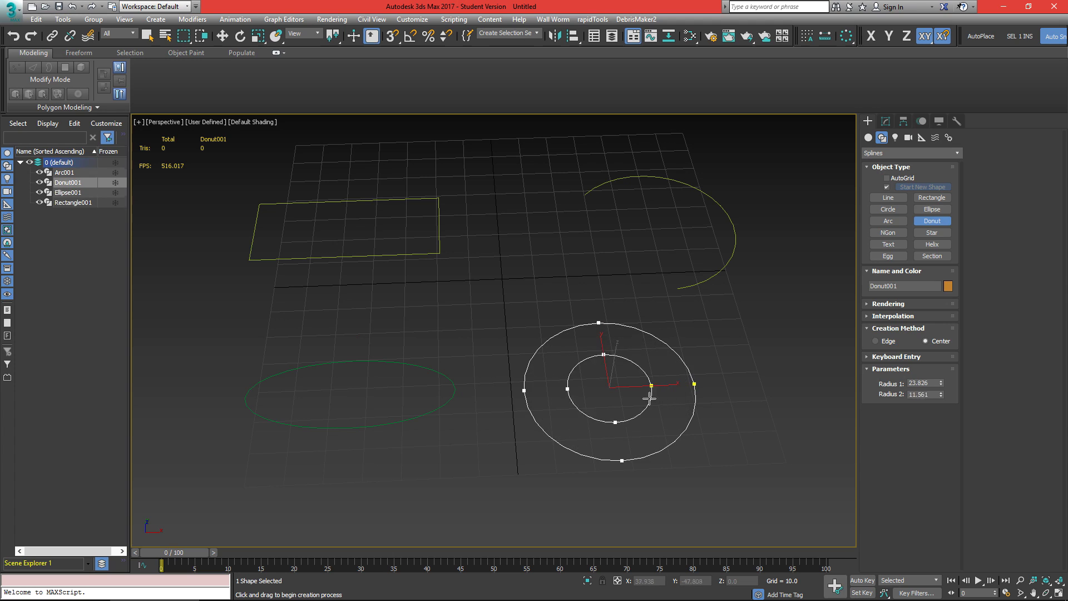
left_click(665, 415)
middle_click_drag(677, 412, 446, 378)
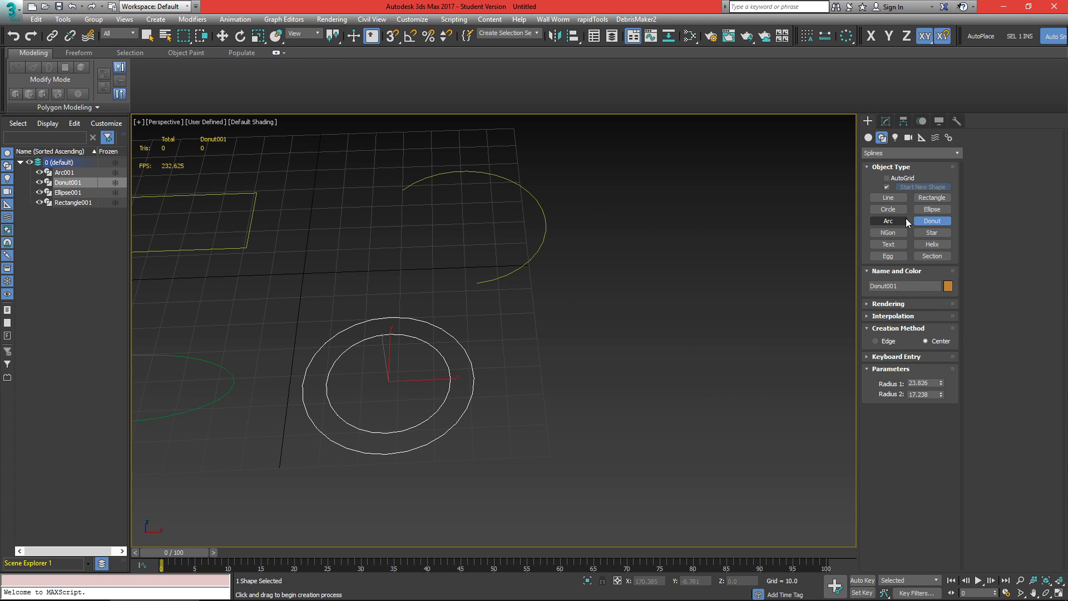
Draw an 11-sided NGon with a radius of about 20.6 to the right of the donut.
left_click(895, 236)
middle_click_drag(596, 355, 640, 348)
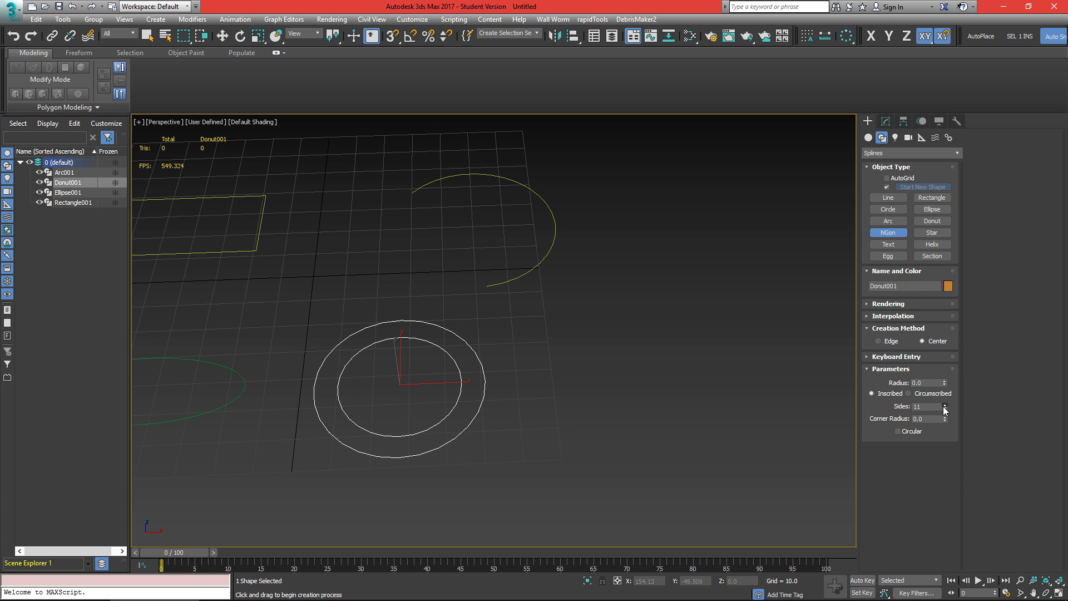
left_click_drag(643, 324, 630, 275)
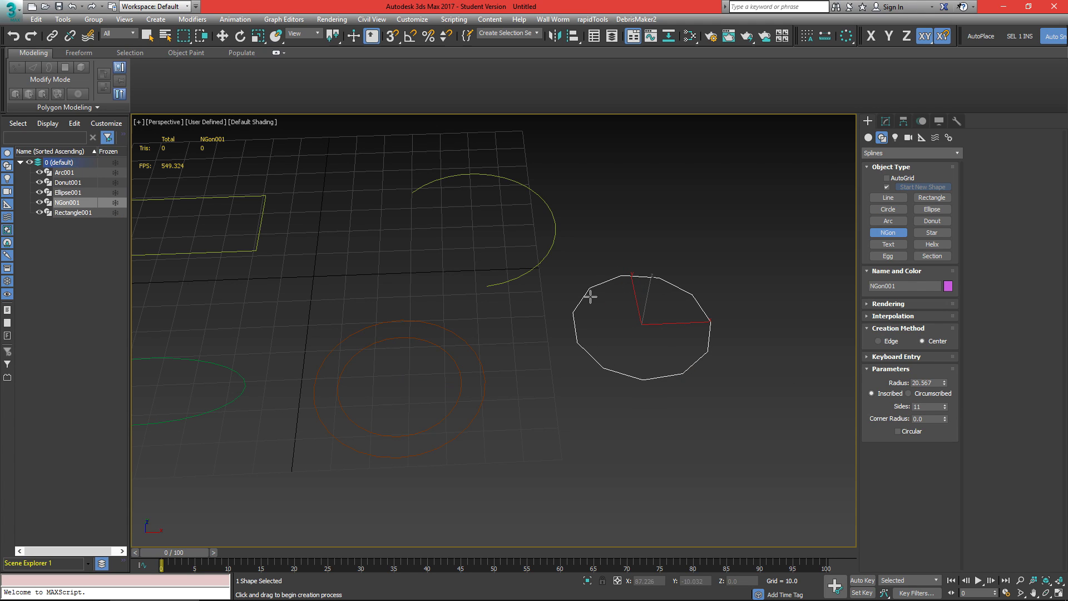
Experiment with the NGon's side count, ending at 3 sides with a corner radius of 5.654.
left_click(944, 404)
left_click(945, 404)
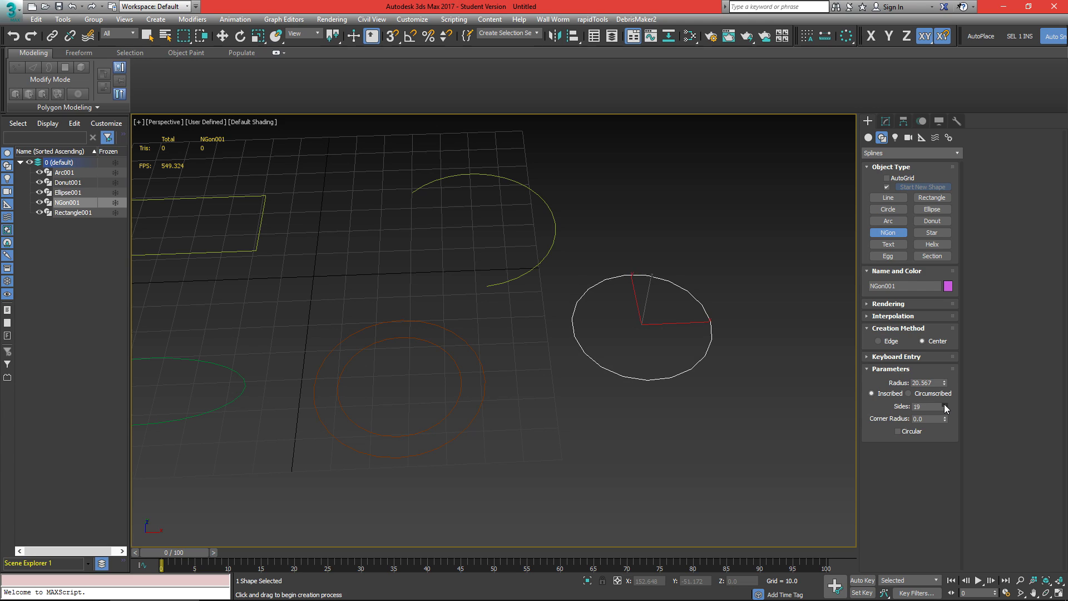
middle_click_drag(609, 310, 588, 323)
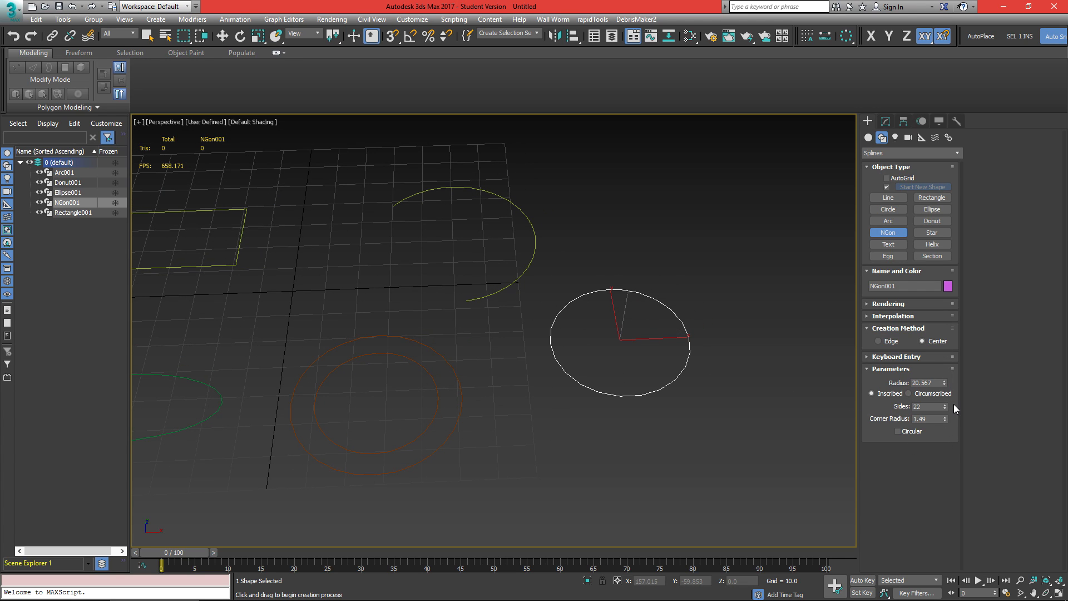
left_click_drag(945, 407, 909, 268)
scroll(607, 322, "up", 2)
middle_click_drag(581, 314, 610, 315, "alt")
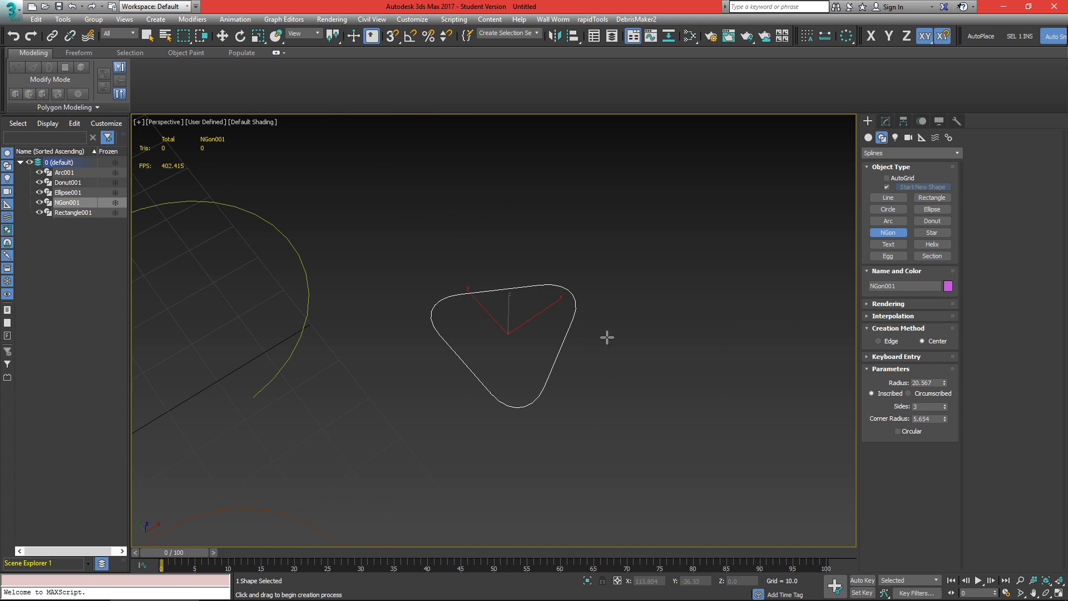
Draw a 13-point star with an outer radius of about 20.9 to the right of the rounded triangle.
left_click(941, 232)
middle_click_drag(621, 276, 413, 346)
scroll(414, 346, "down", 2)
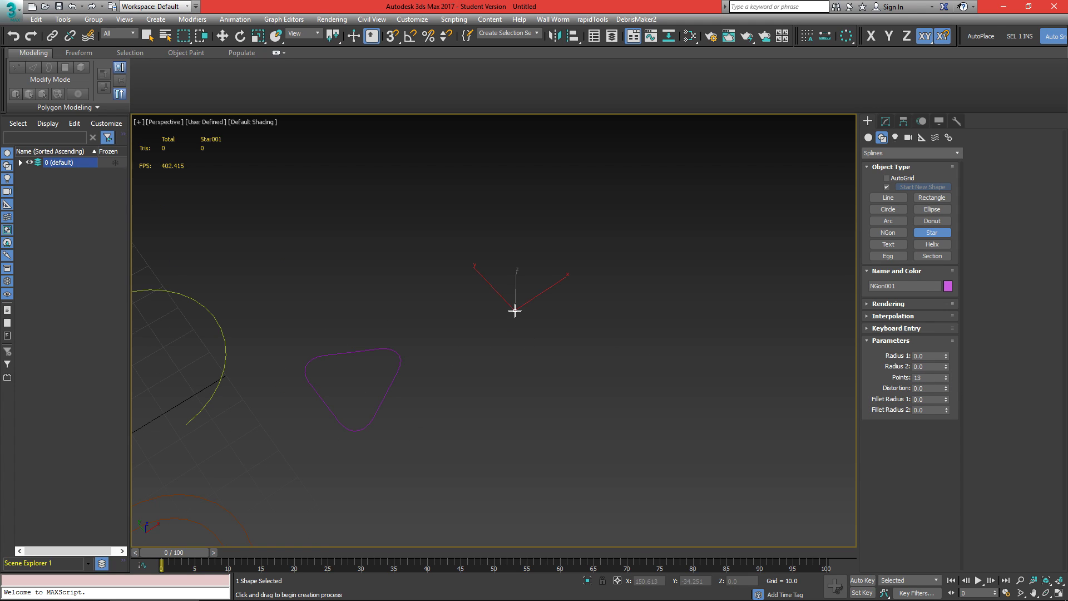
left_click_drag(521, 317, 587, 300)
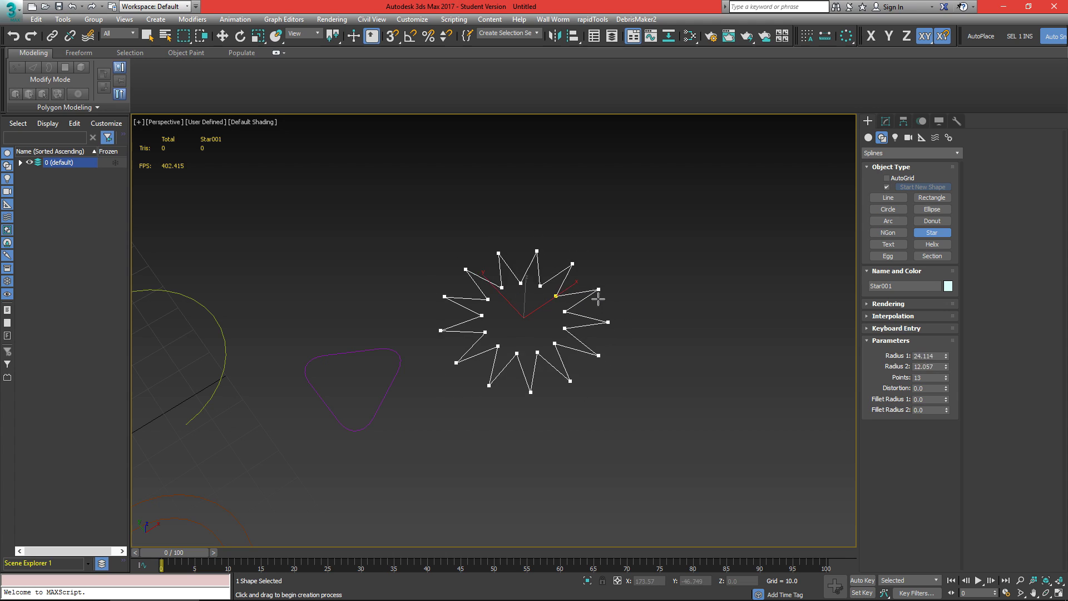
left_click(512, 303)
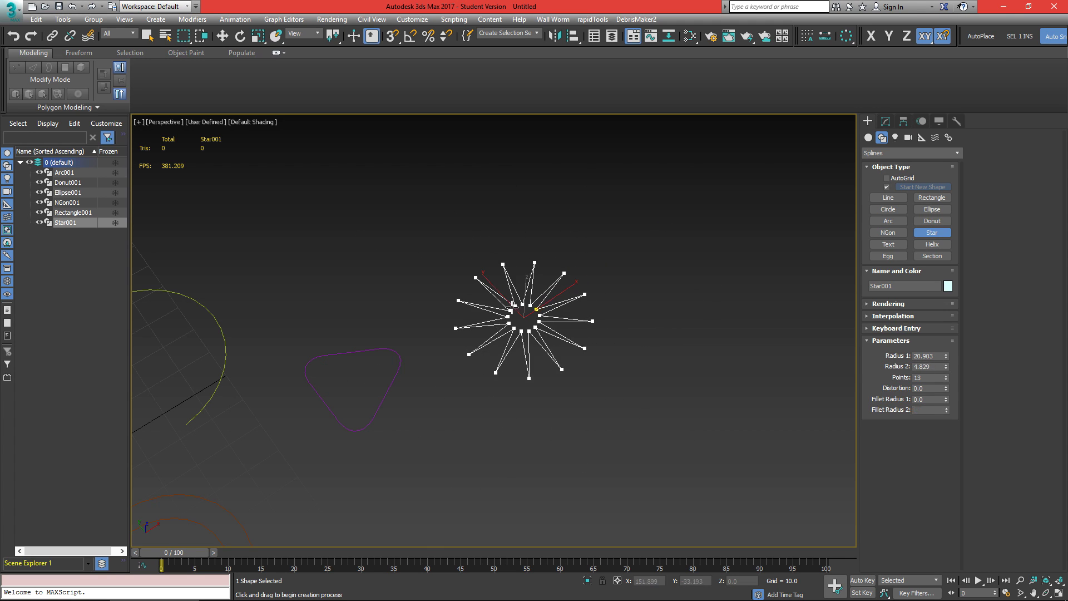
left_click(555, 302)
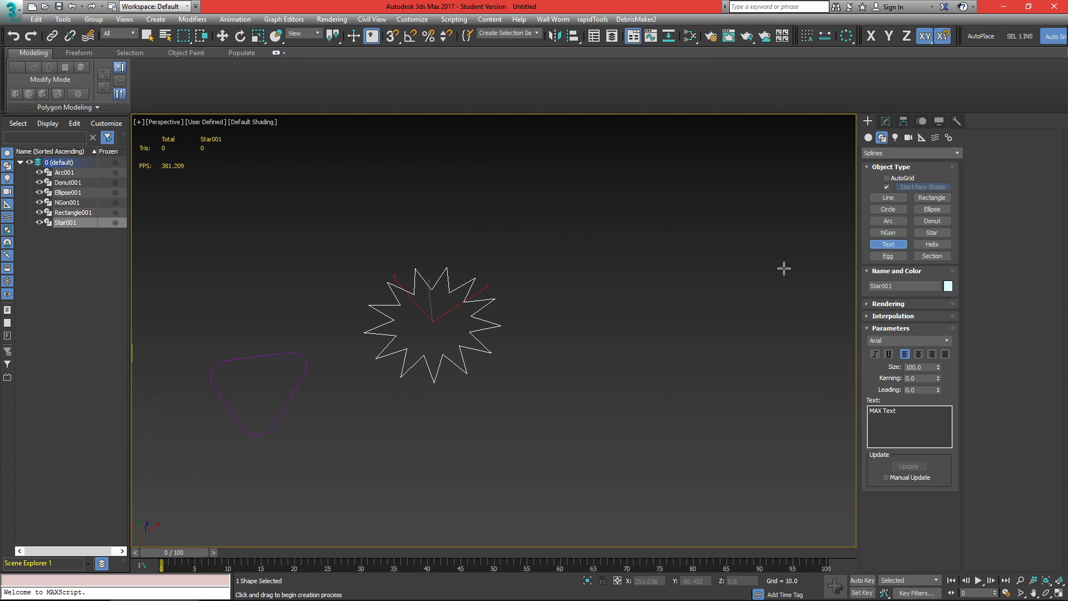
Place the default MAX Text in Arial at size 100 and move it below the other shapes.
middle_click_drag(785, 267, 714, 273)
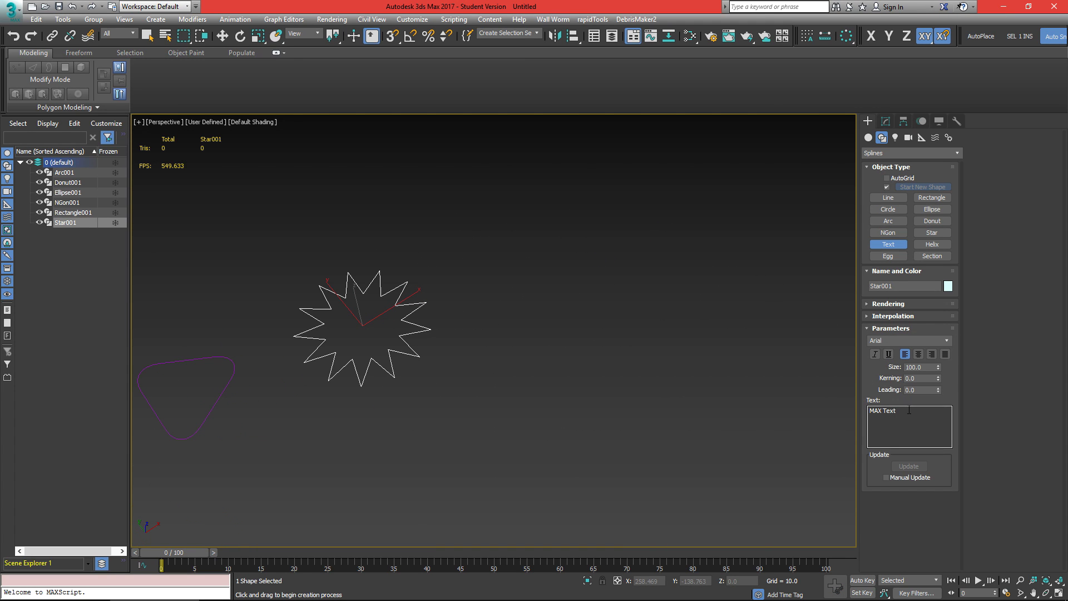
left_click(538, 353)
scroll(524, 312, "down", 5)
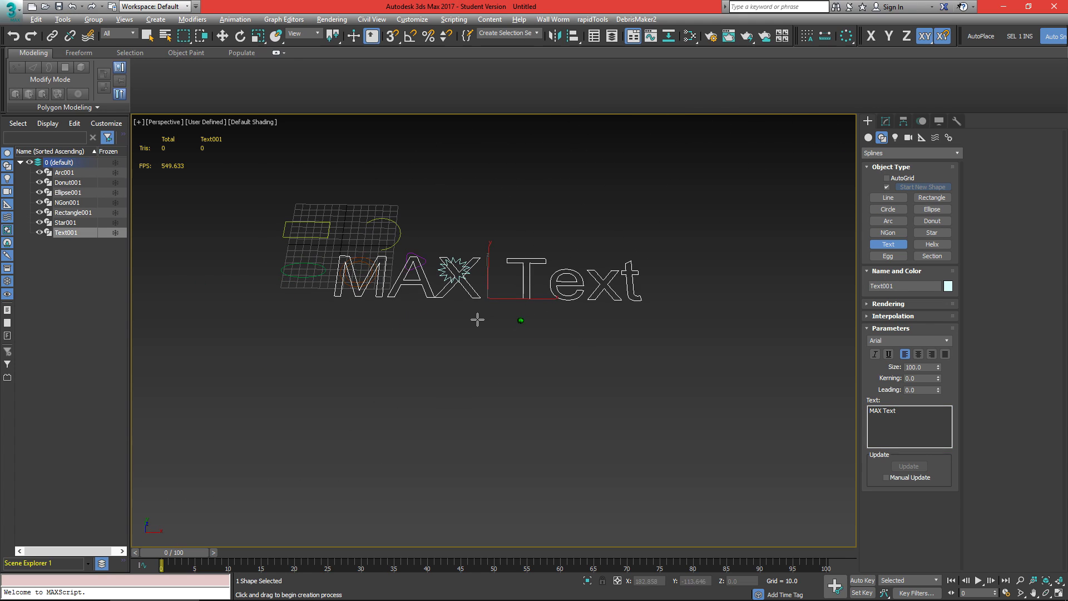
key("w")
left_click_drag(498, 283, 504, 354)
Change the text spline's wording to "Hello!".
left_click(886, 121)
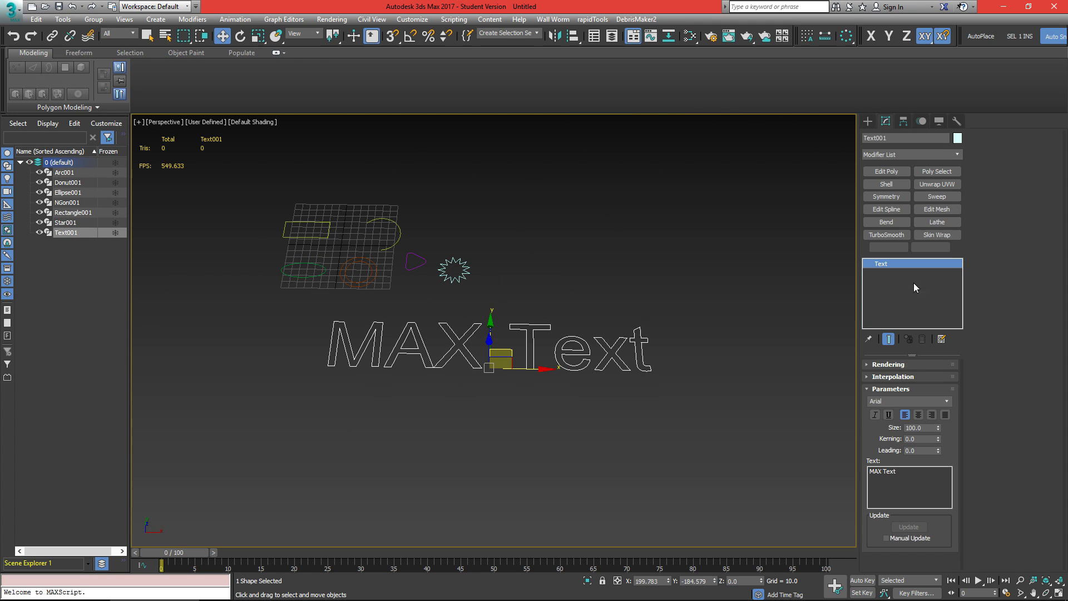
left_click_drag(898, 479, 797, 480)
type("Hello!")
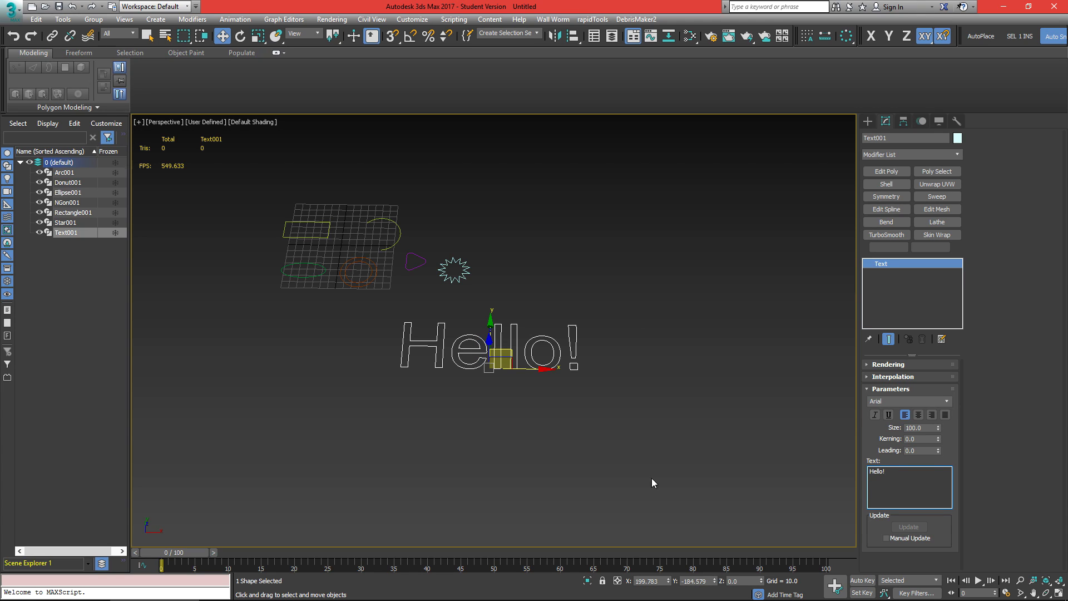
Try other fonts for the "Hello!" text, including Algerian and Agency FB Bold, and settle on Agency FB.
scroll(923, 406, "up", 1)
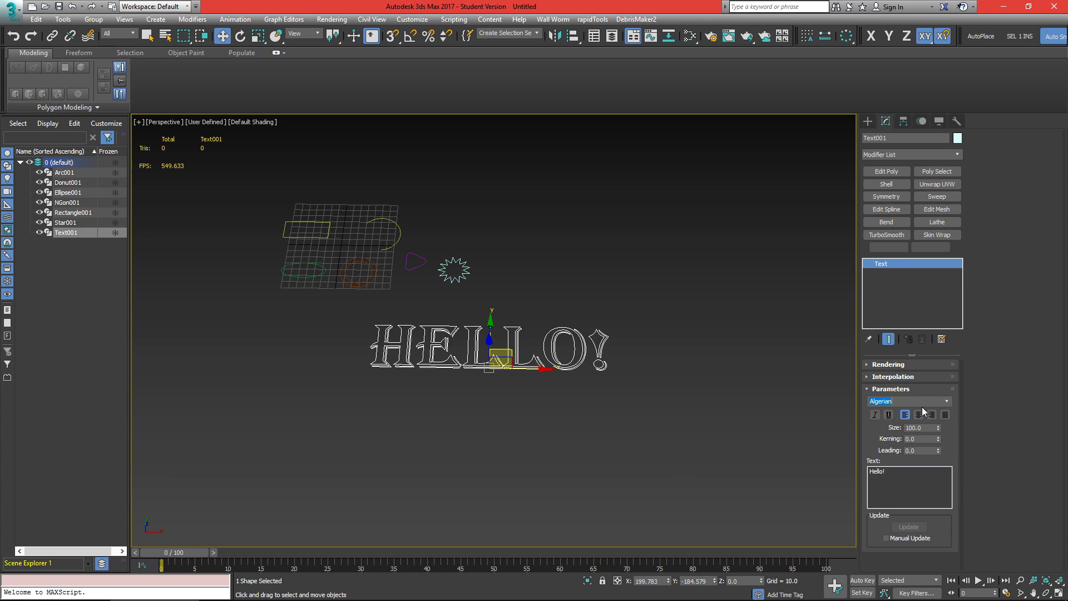
scroll(922, 406, "down", 1)
scroll(935, 402, "up", 2)
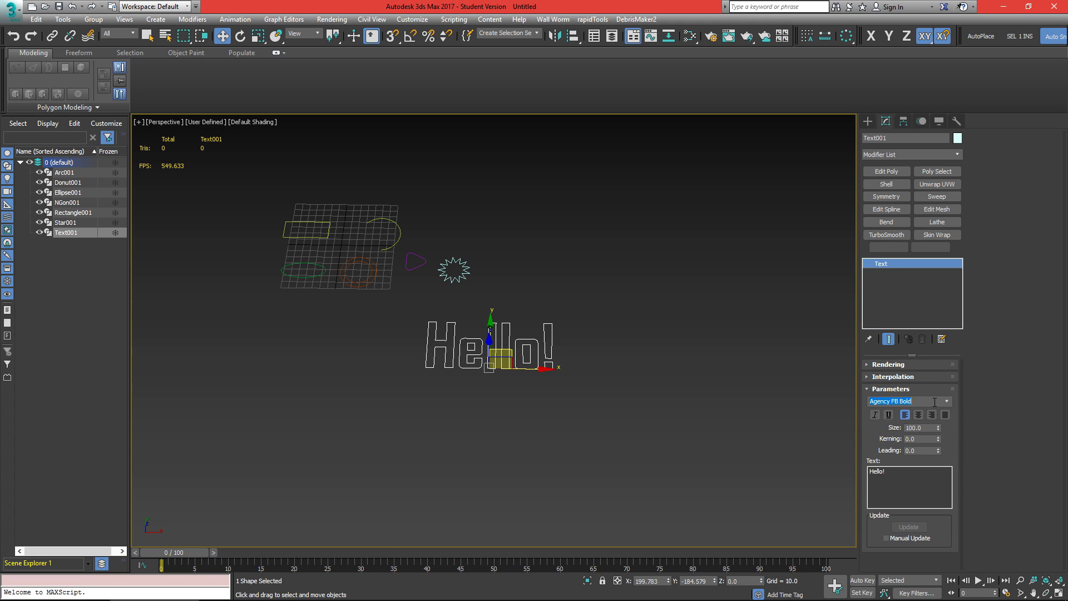
Draw a helix in front of the grid with radius 1 about 35.6, height about 134 and radius 2 about 29.7.
middle_click_drag(692, 396, 612, 335, "alt")
scroll(580, 359, "up", 2)
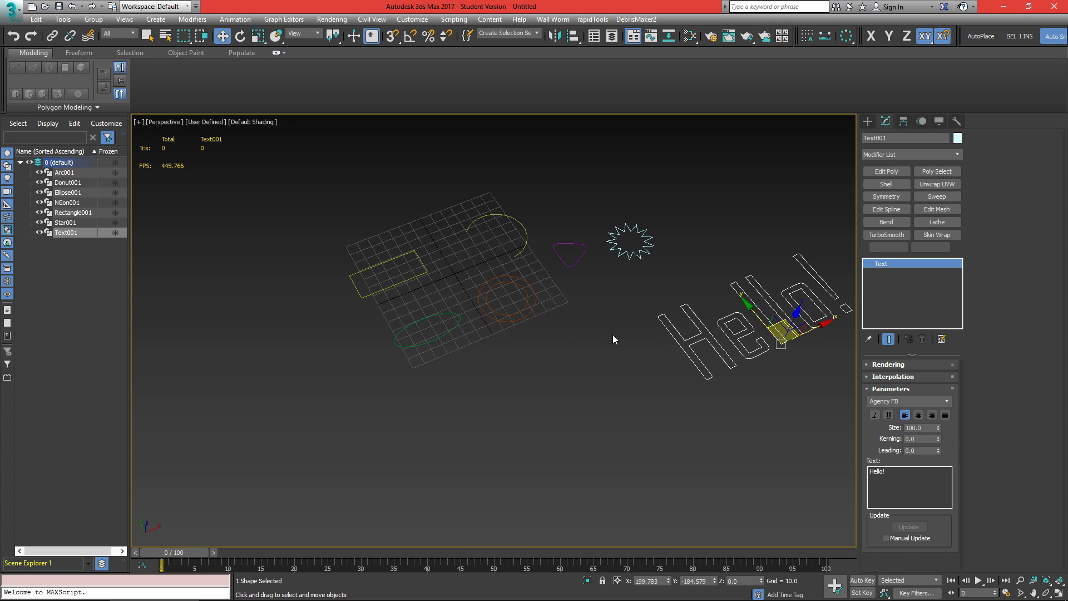
left_click(867, 121)
left_click(932, 244)
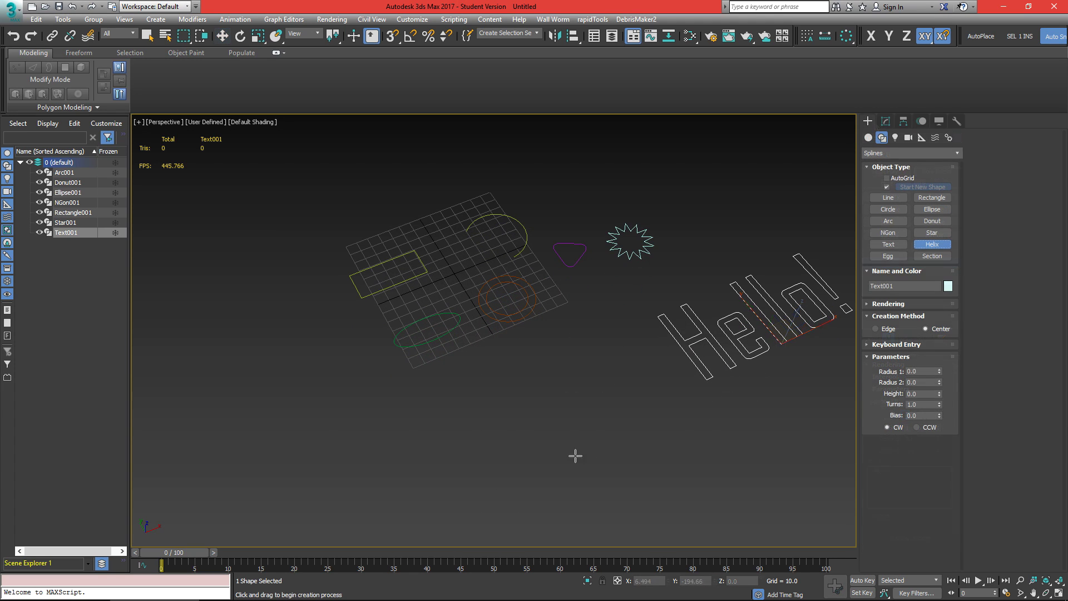
middle_click_drag(574, 456, 629, 389)
middle_click_drag(628, 389, 502, 363, "alt")
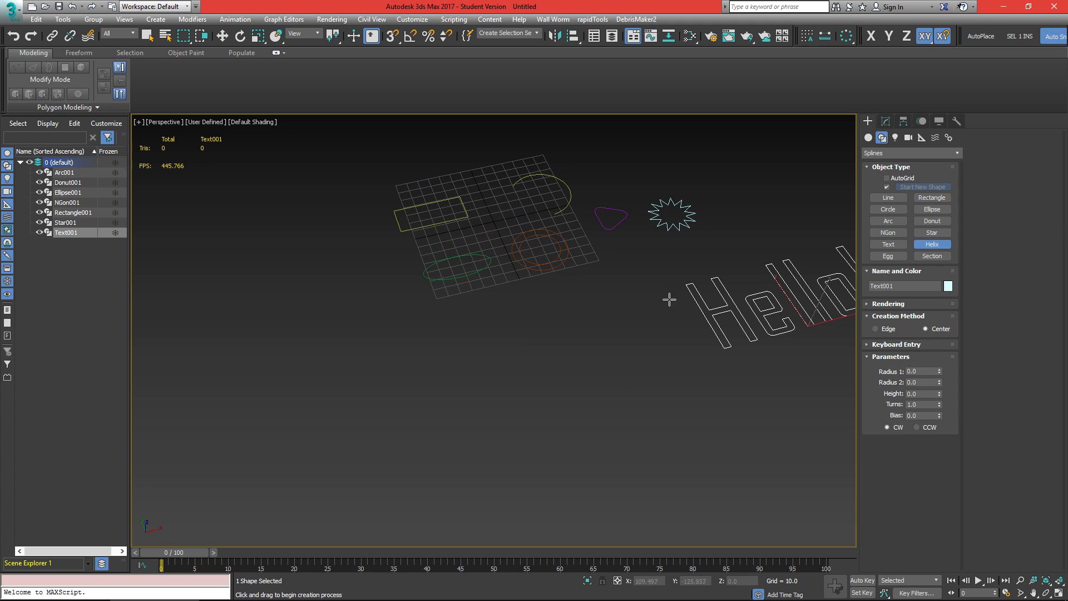
middle_click_drag(669, 299, 622, 280, "alt")
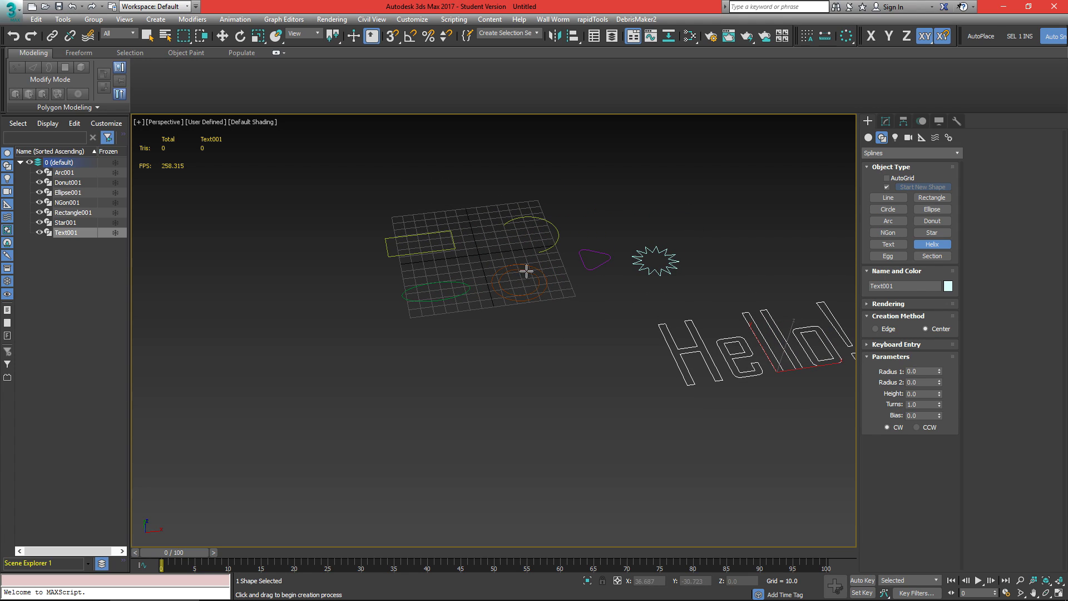
middle_click_drag(557, 321, 576, 298)
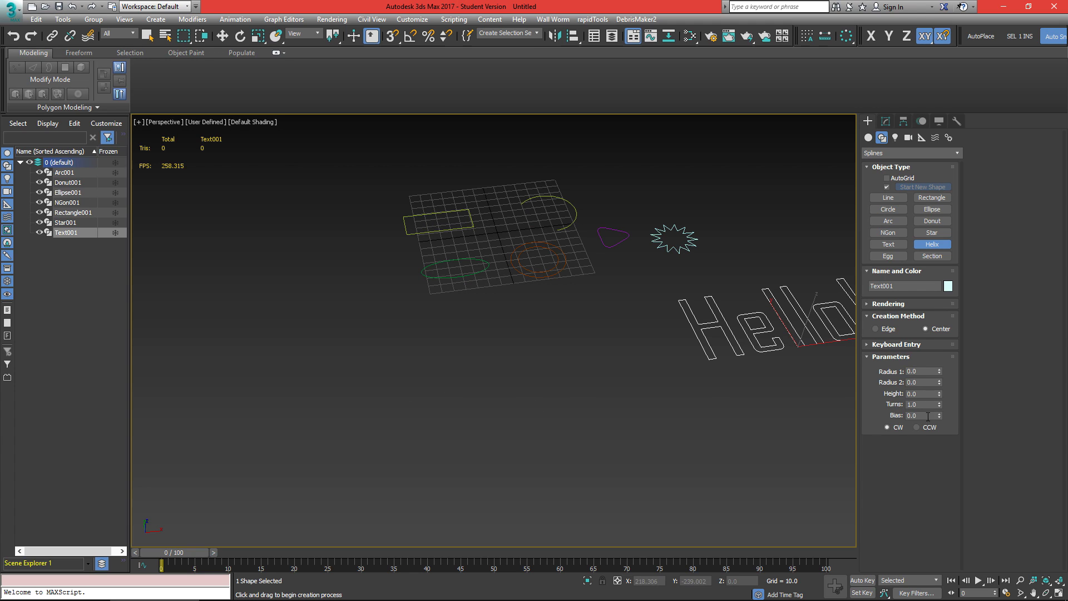
left_click_drag(478, 369, 515, 390)
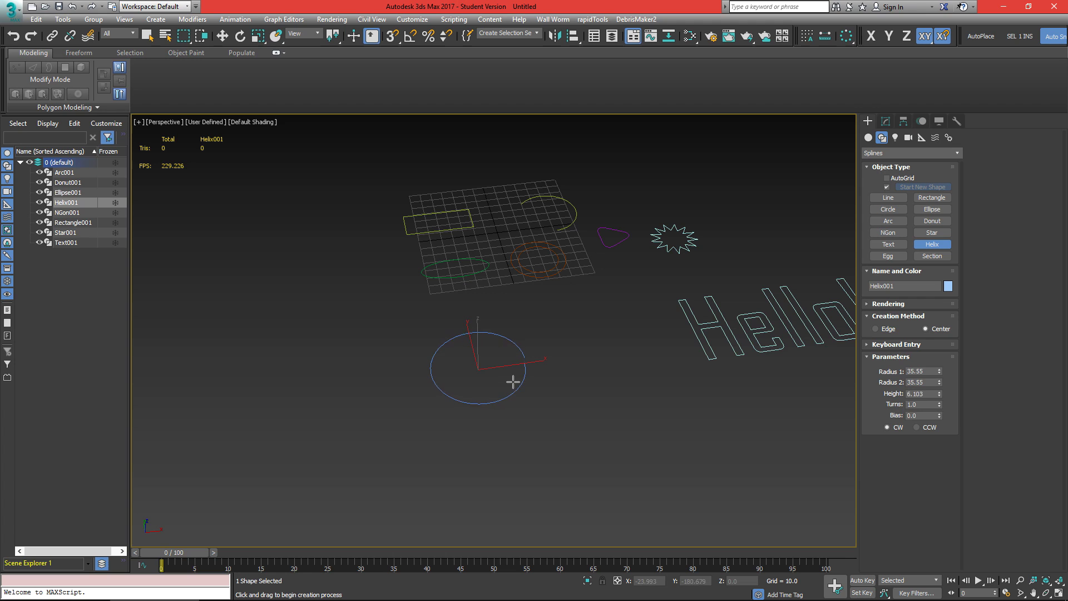
mouse_move(523, 197)
middle_mouse_down("alt")
mouse_move(544, 158)
mouse_move(522, 215)
mouse_move(524, 193)
middle_mouse_up("alt")
left_click(523, 187)
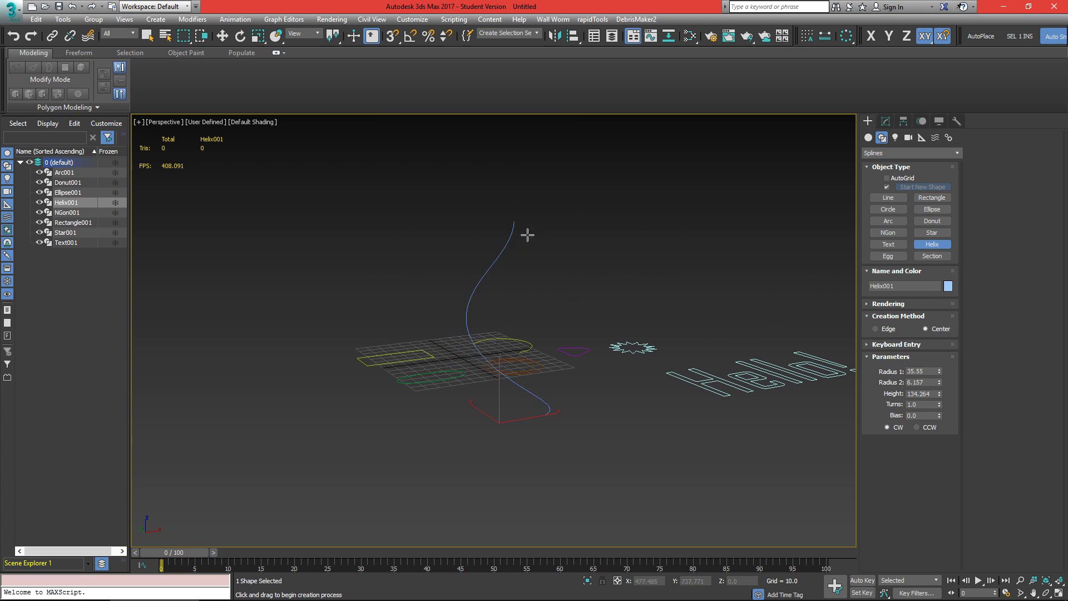
middle_click_drag(527, 234, 526, 248)
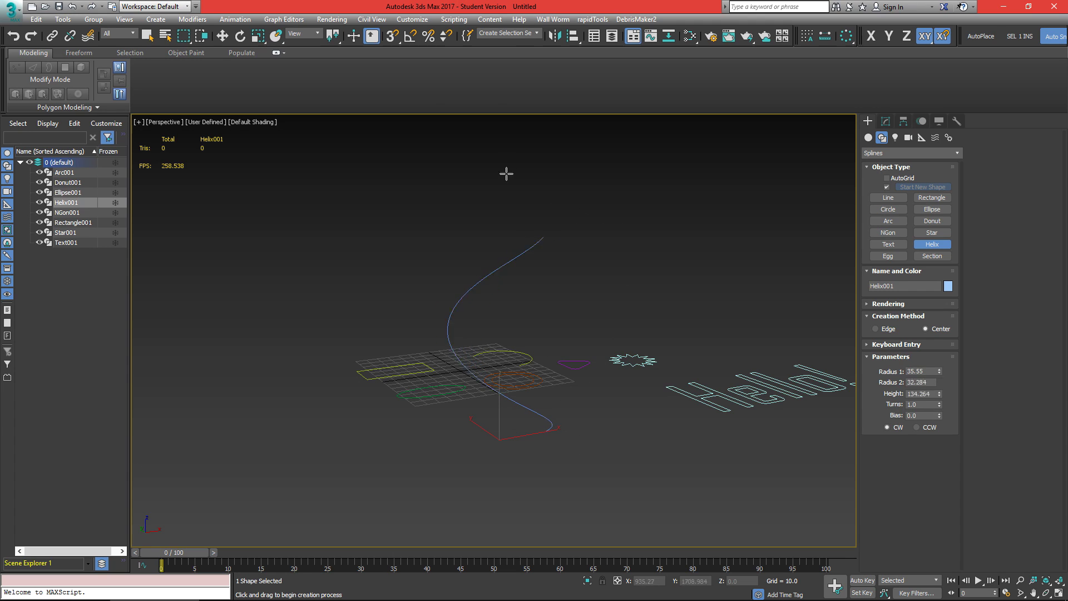
middle_click_drag(534, 215, 530, 264, "alt")
left_click(482, 194)
Increase the helix's turns to 12.3.
left_click(886, 121)
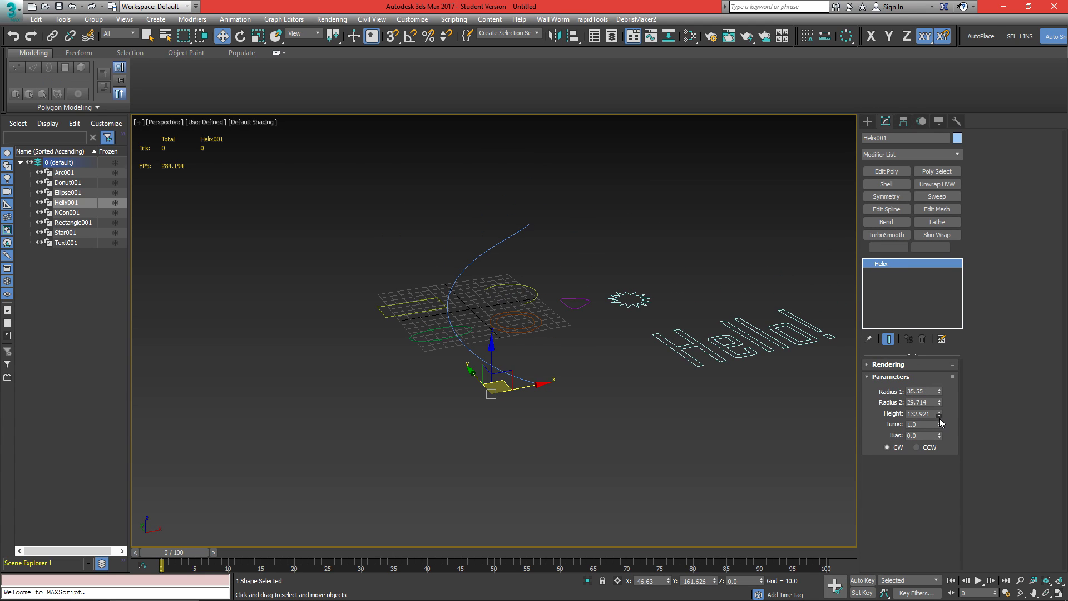
left_click_drag(939, 423, 946, 56)
middle_click_drag(500, 412, 583, 393, "alt")
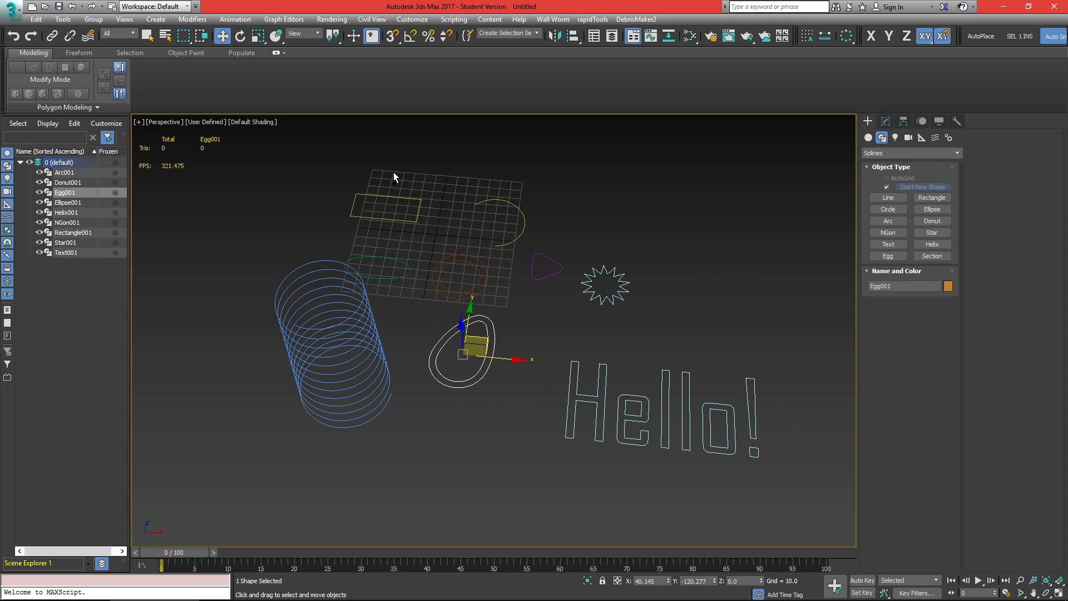
Delete the egg, arc, donut and ellipse shapes together.
left_click_drag(491, 178, 565, 251, "ctrl")
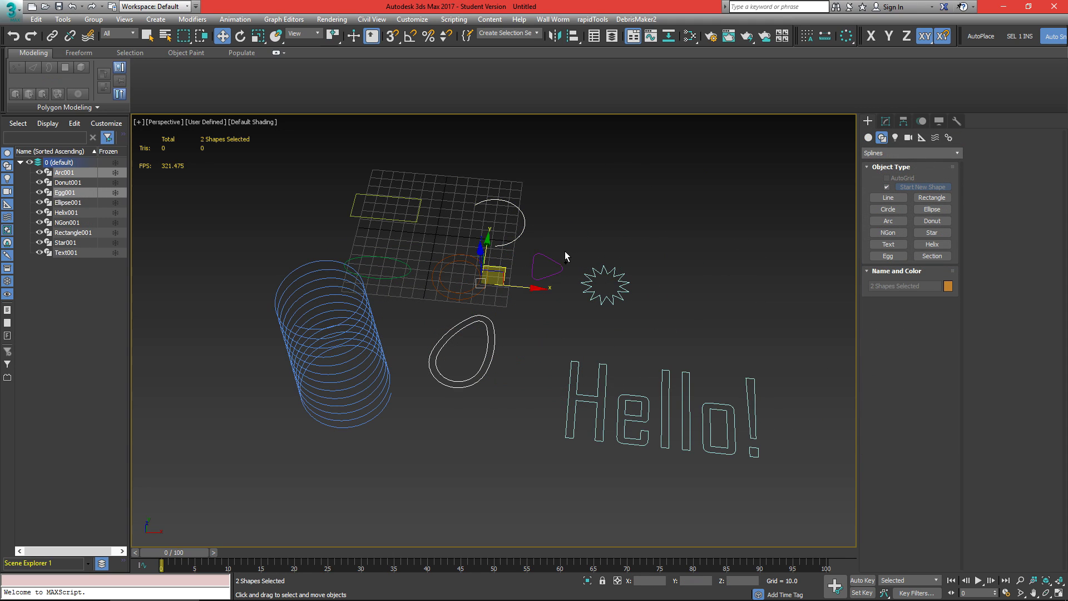
scroll(492, 321, "up", 2)
left_click(451, 296, "ctrl")
key("Delete")
Enable viewport display of the helix's rendering thickness so it appears as a solid tube.
middle_click_drag(356, 320, 544, 334, "alt")
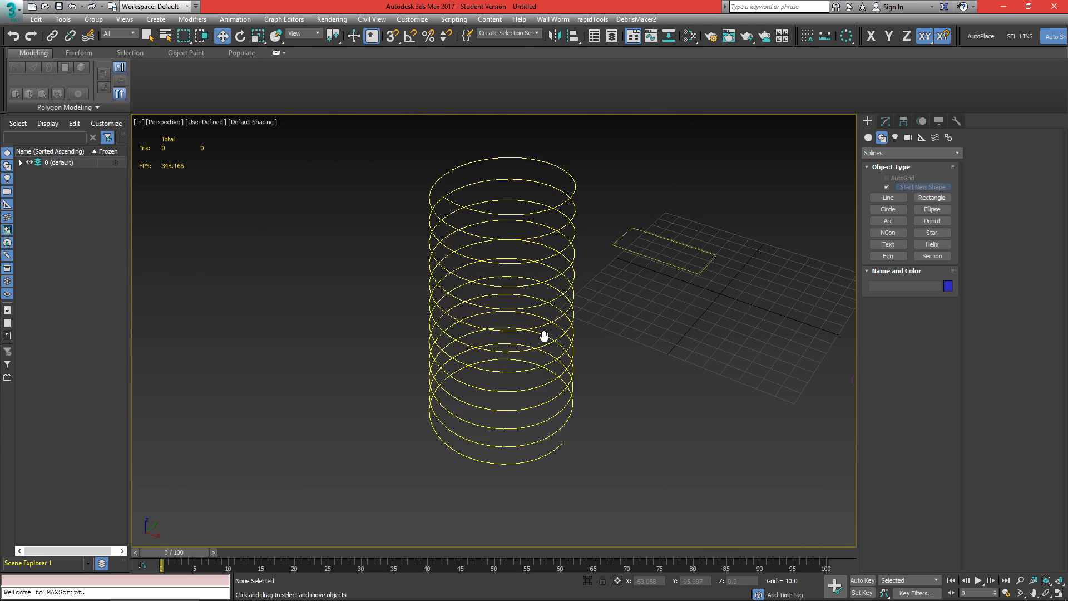
left_click(543, 334)
left_click(892, 122)
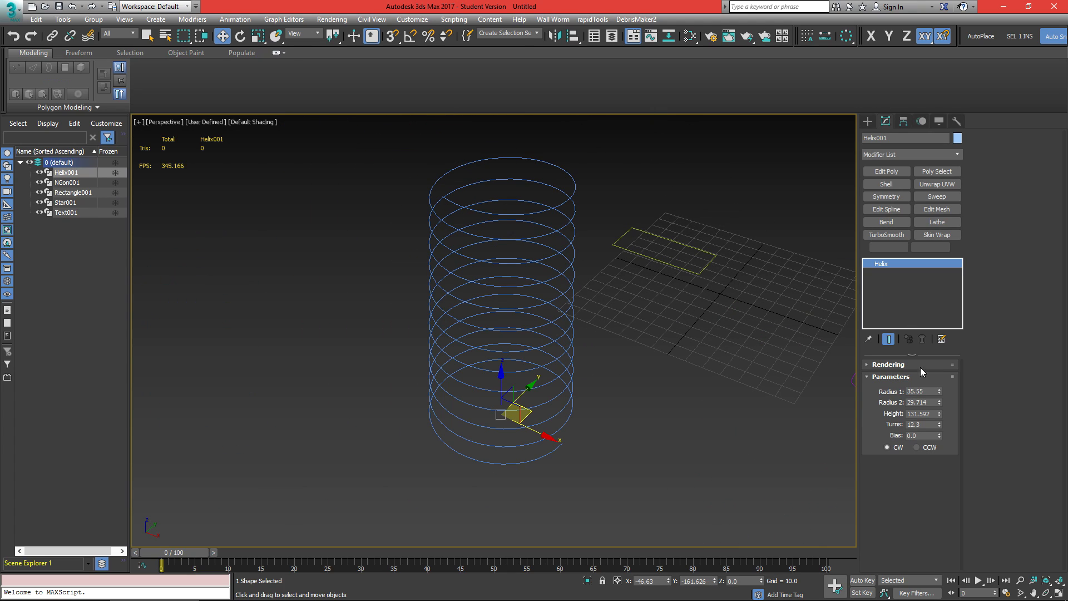
left_click(867, 365)
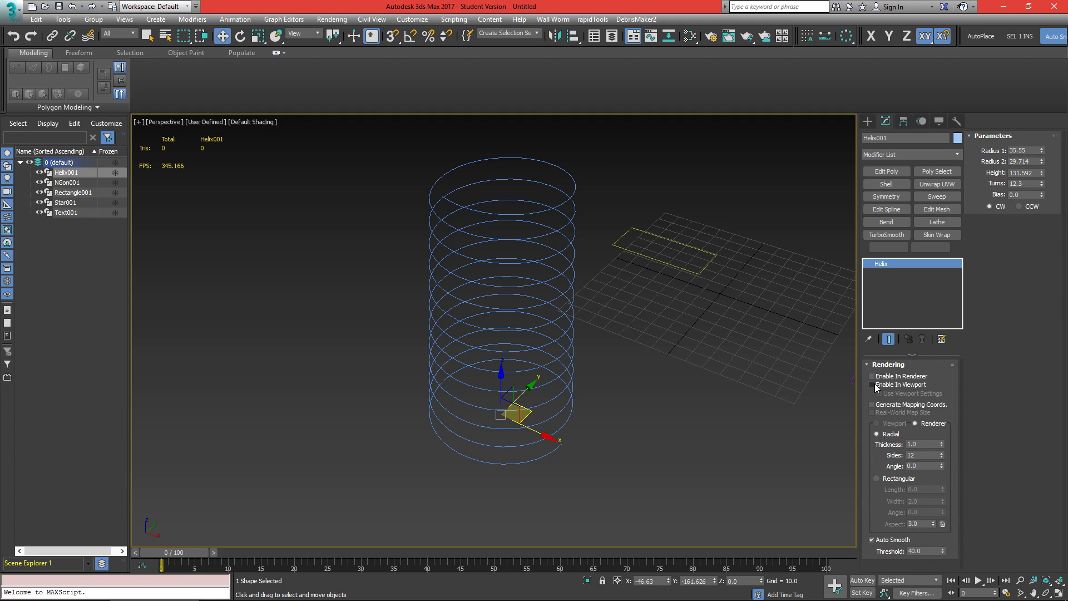
left_click(872, 384)
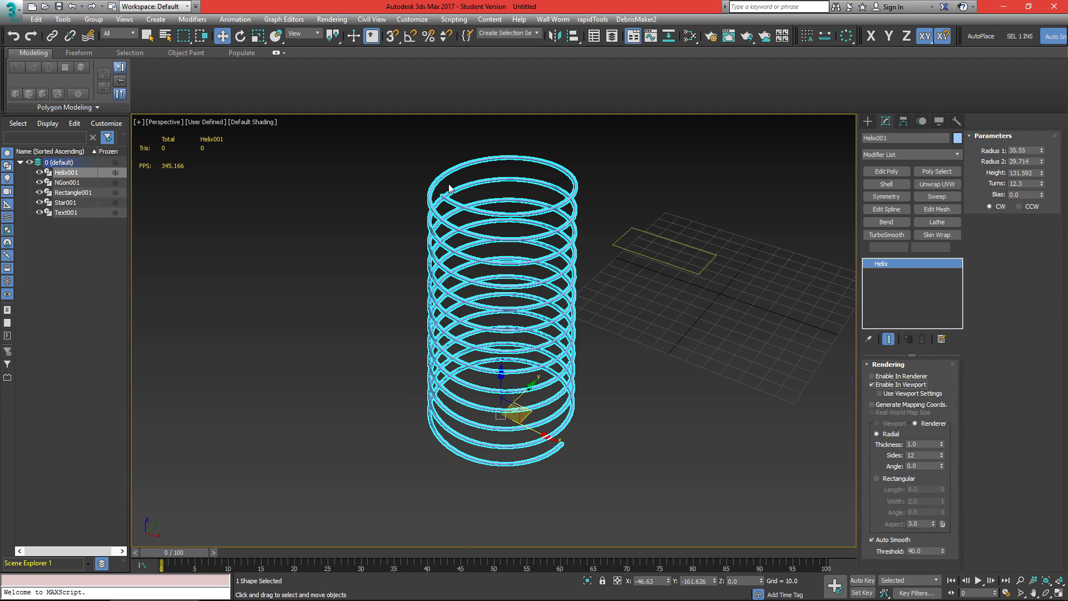
Show edged faces and examine the mesh of the helix's tube up close.
scroll(448, 188, "up", 4)
middle_click_drag(487, 260, 539, 306, "alt")
key("F4")
scroll(444, 245, "up", 3)
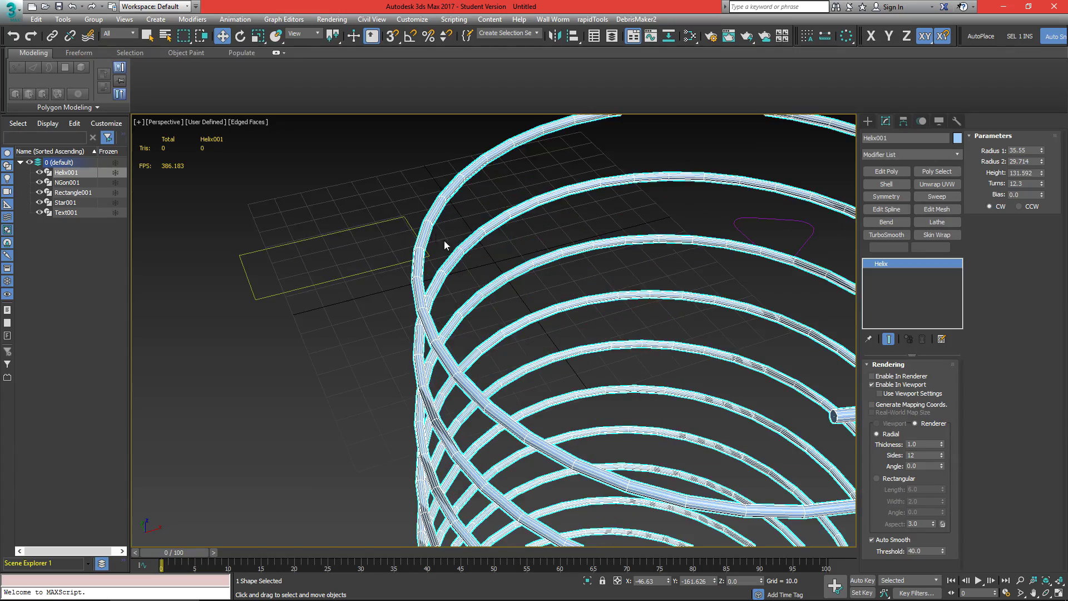
mouse_move(445, 245)
middle_mouse_down("alt")
mouse_move(503, 233)
mouse_move(436, 252)
mouse_move(461, 237)
middle_mouse_up("alt")
scroll(461, 236, "down", 4)
middle_click_drag(563, 315, 826, 439)
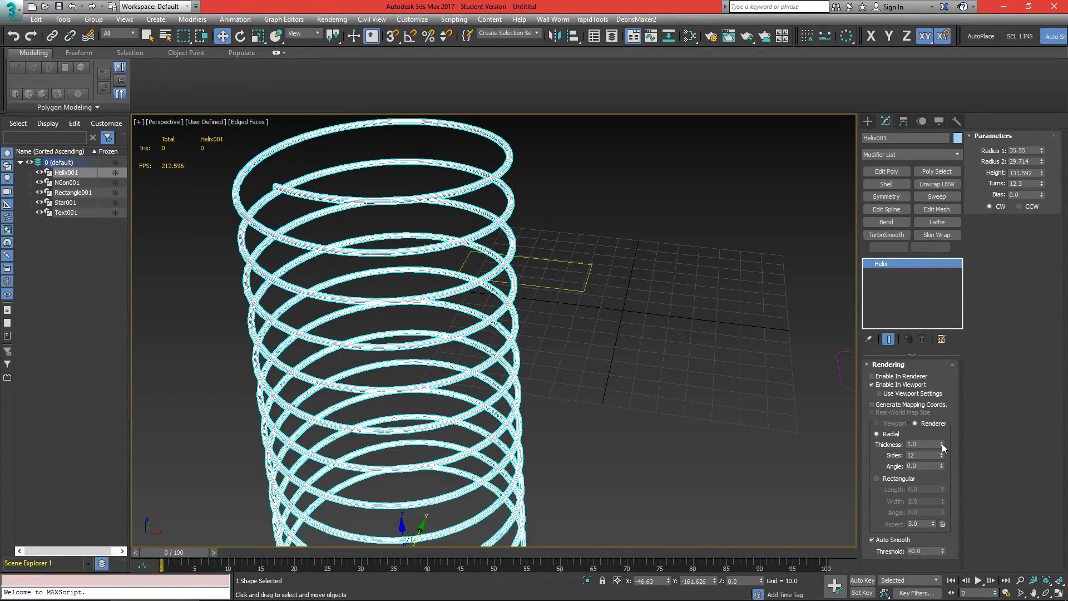
Set the helix's radial thickness to 7.36 and compare the coil with edged faces off and on.
left_click_drag(942, 442, 849, 76)
middle_click_drag(356, 273, 466, 230, "alt")
scroll(418, 271, "down", 5)
key("F4")
middle_click_drag(435, 280, 470, 356)
scroll(484, 301, "up", 3)
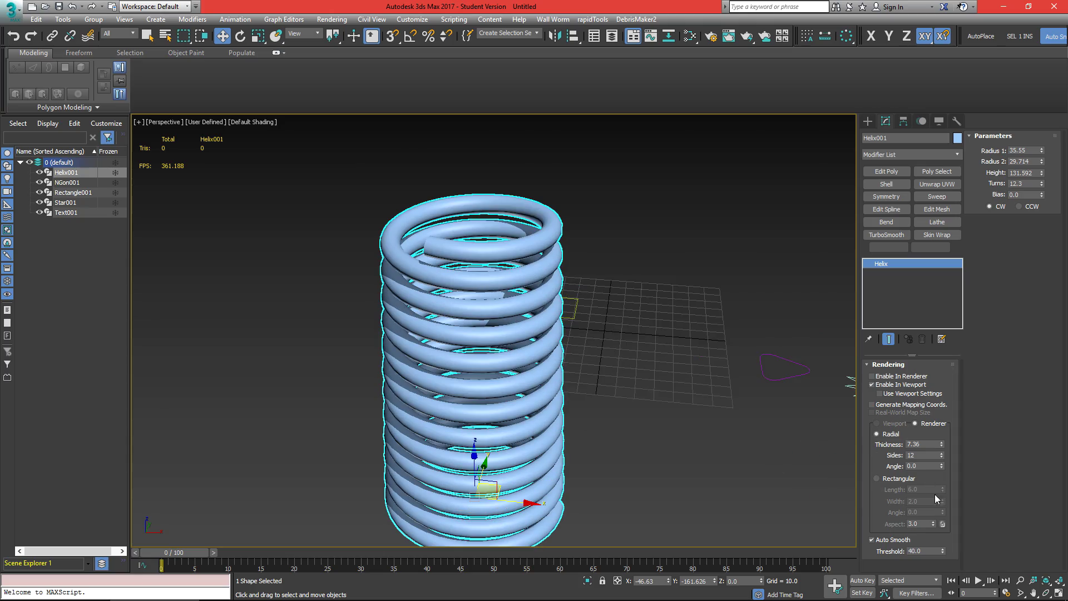
key("F4")
Experiment with the radial sides and angle of the tube, ending back at 12 sides and an angle of 0.
left_click_drag(941, 455, 765, 106)
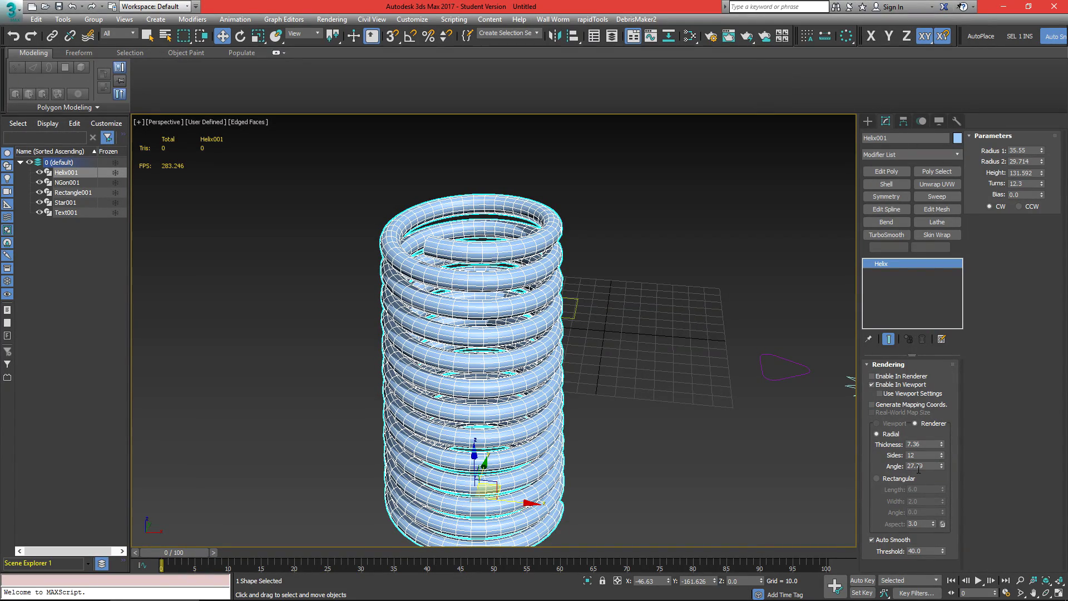
key("Return")
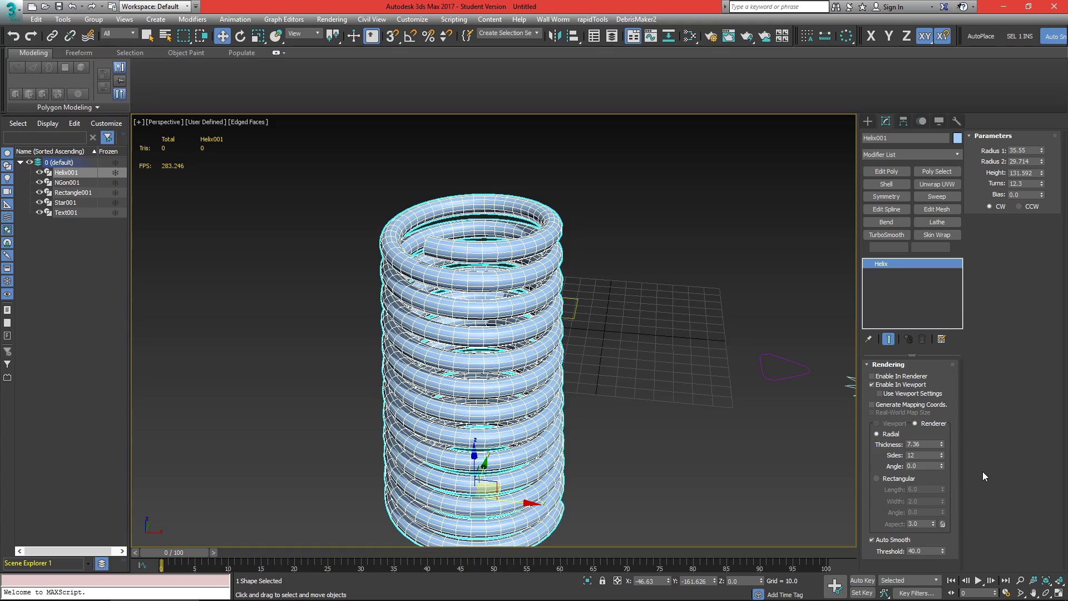
Switch the helix's cross-section to Rectangular with a length and width of 6.0 and an aspect of 1.0.
middle_click_drag(356, 217, 428, 245, "alt")
scroll(443, 255, "up", 4)
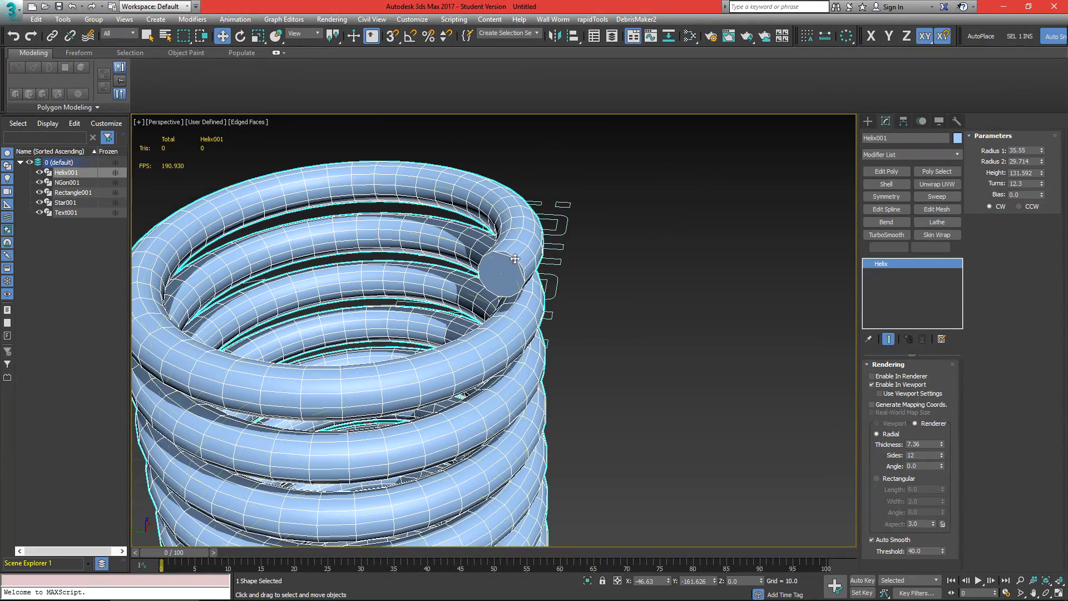
left_click(902, 479)
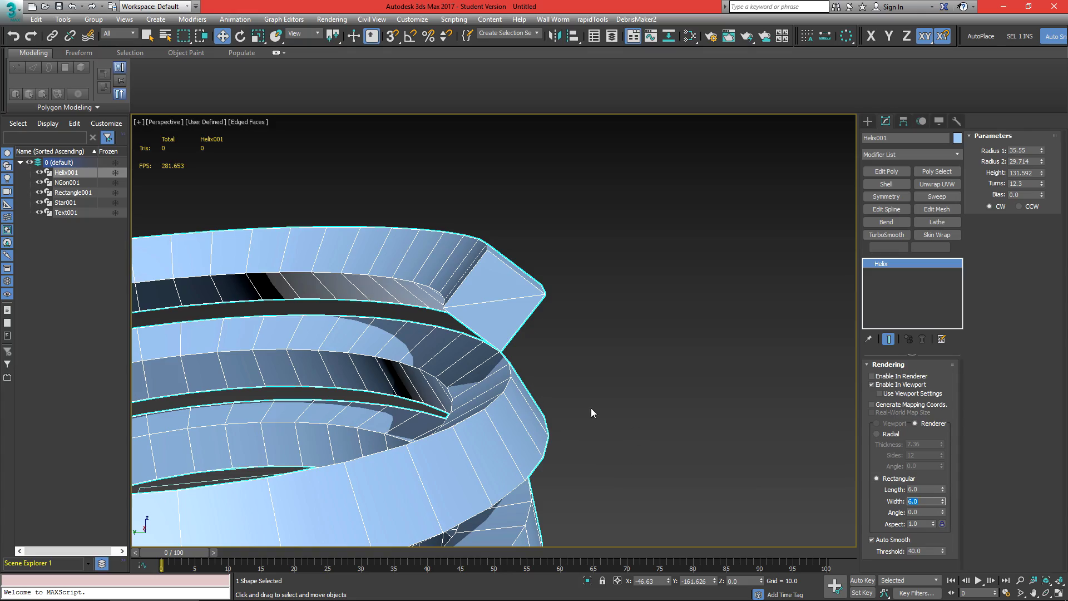
scroll(762, 515, "down", 3)
middle_click_drag(623, 473, 574, 320, "alt")
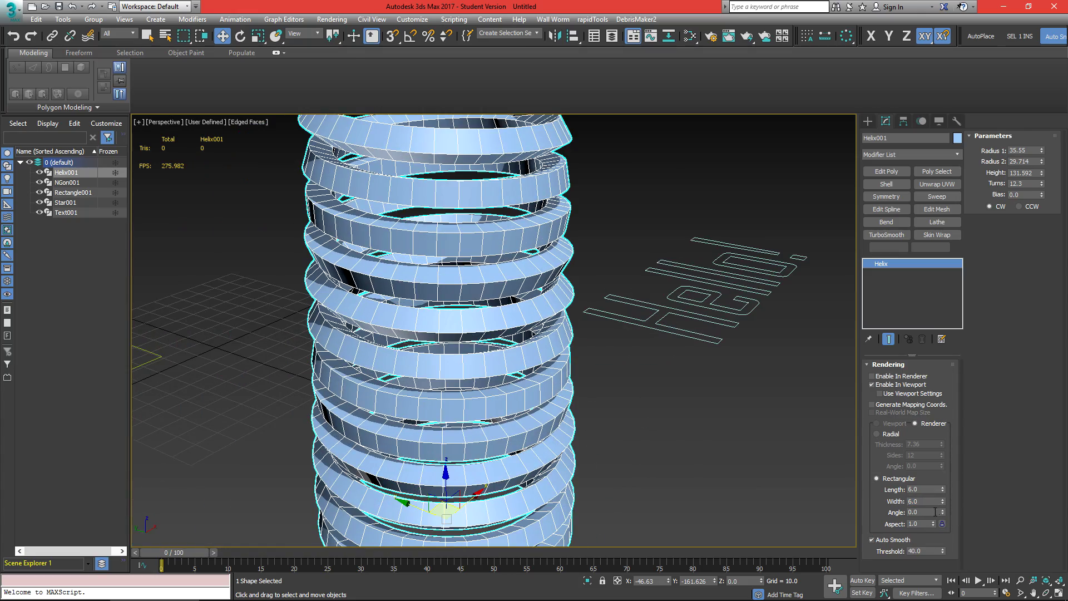
Try different angles for the helix's rectangular cross-section and cancel the change.
left_click_drag(943, 513, 697, 3)
right_click(697, 2)
Add an Edit Poly modifier to the helix and enter Polygon sub-object level.
middle_click_drag(676, 146, 644, 174, "alt")
scroll(644, 175, "down", 2)
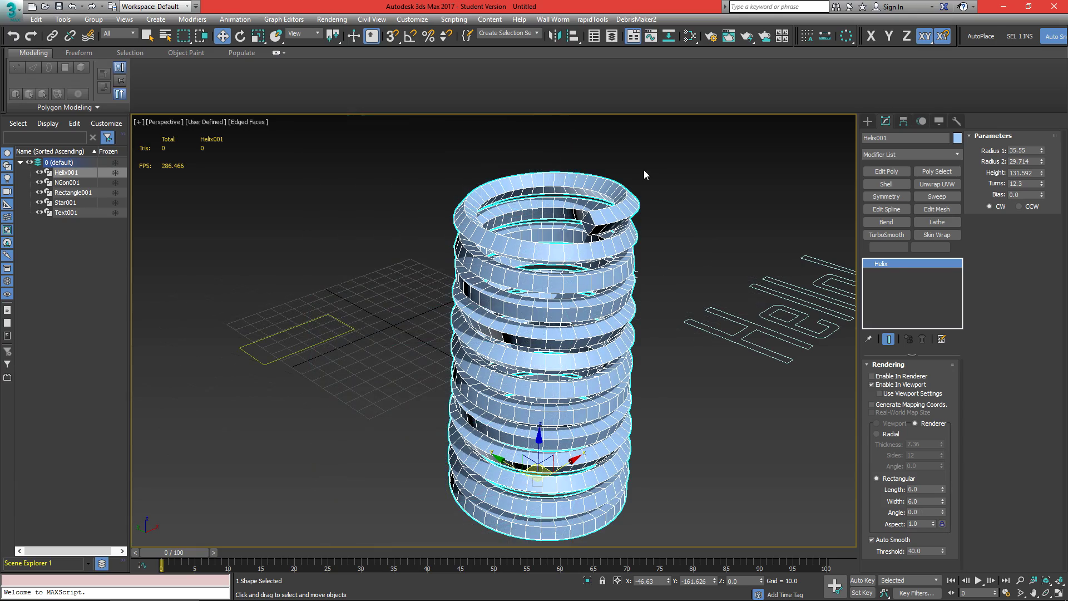
left_click(888, 171)
middle_click_drag(533, 281, 536, 313, "alt")
scroll(494, 253, "up", 5)
key("4")
Select four adjacent outer polygons on the helix's top coil and extrude them outward into a long block.
left_click(573, 384)
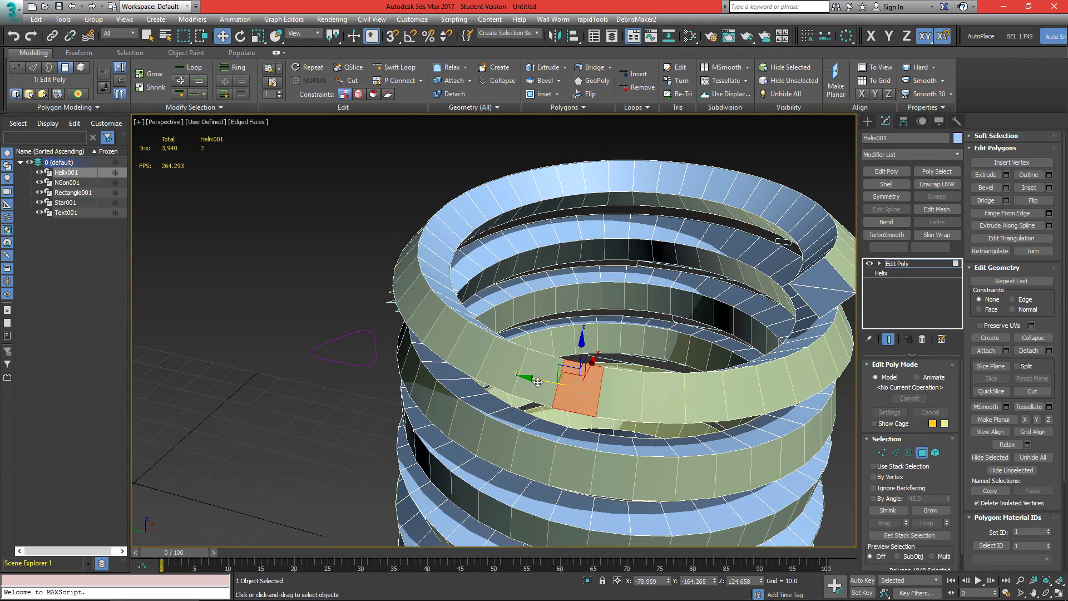
left_click(528, 365, "ctrl")
left_click(500, 358, "ctrl")
left_click(468, 338, "ctrl")
middle_click_drag(562, 394, 504, 401, "alt")
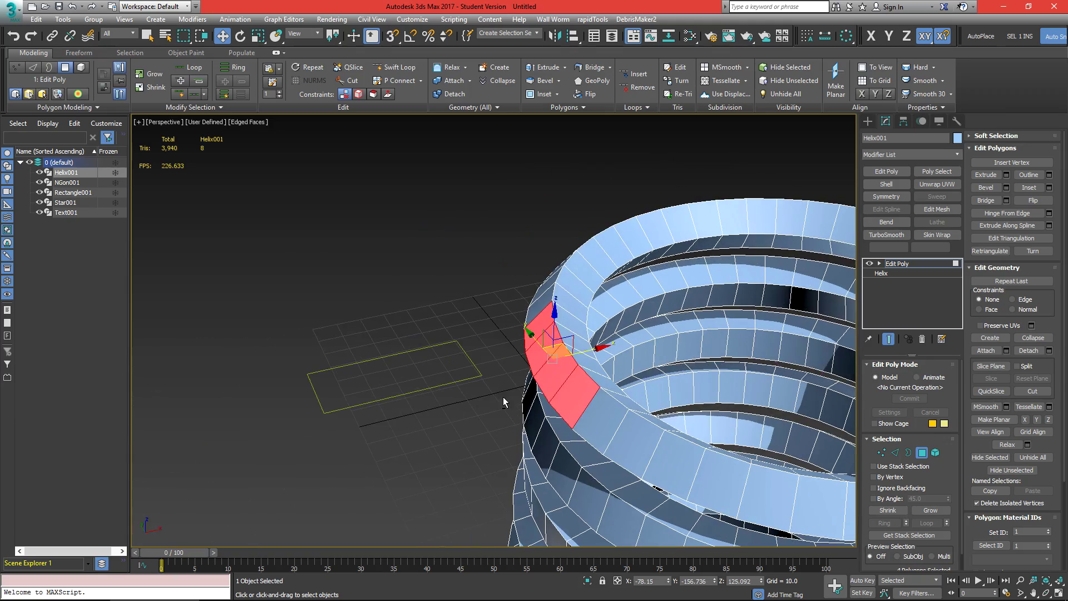
key("shift+e")
left_click_drag(561, 377, 565, 256)
Extrude three adjacent outer polygons farther along the top coil into a second long arm.
middle_click_drag(599, 375, 717, 379, "alt")
left_click(651, 365)
left_click(598, 371, "ctrl")
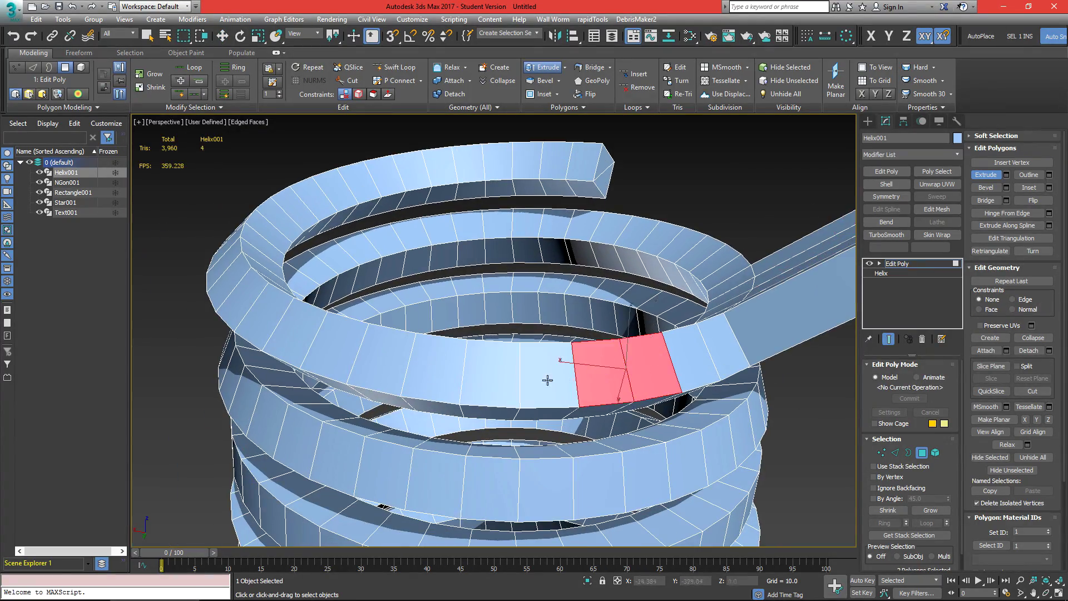
left_click(546, 379, "ctrl")
left_click_drag(593, 377, 640, 281)
middle_click_drag(641, 281, 771, 307, "alt")
scroll(650, 326, "down", 4)
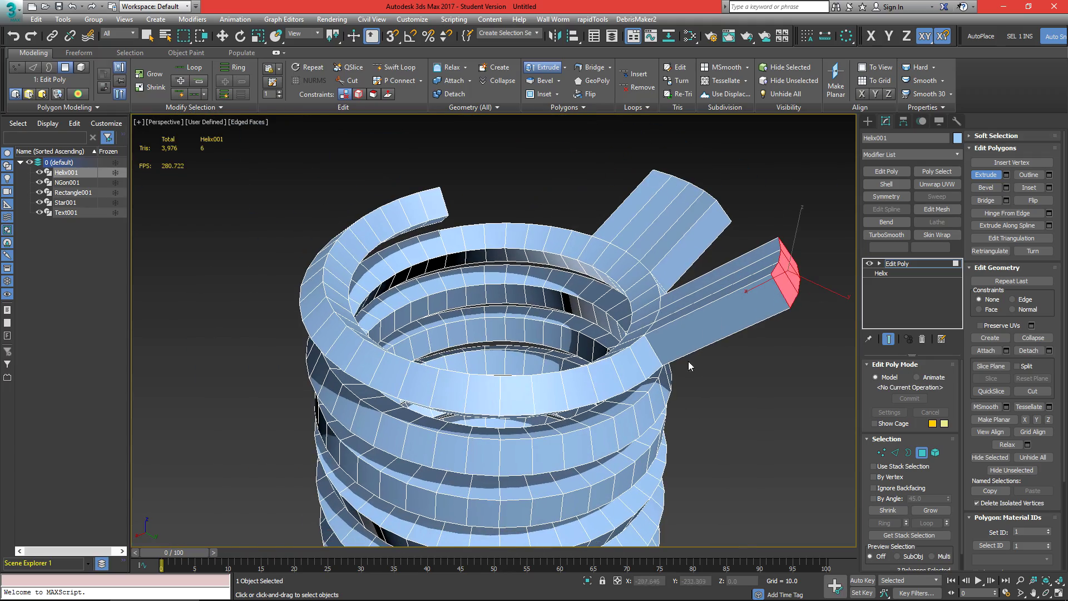
Extrude two more adjacent outer polygons of the top coil into a third arm.
left_click(518, 390)
left_click(473, 395, "ctrl")
left_click_drag(527, 398, 565, 293)
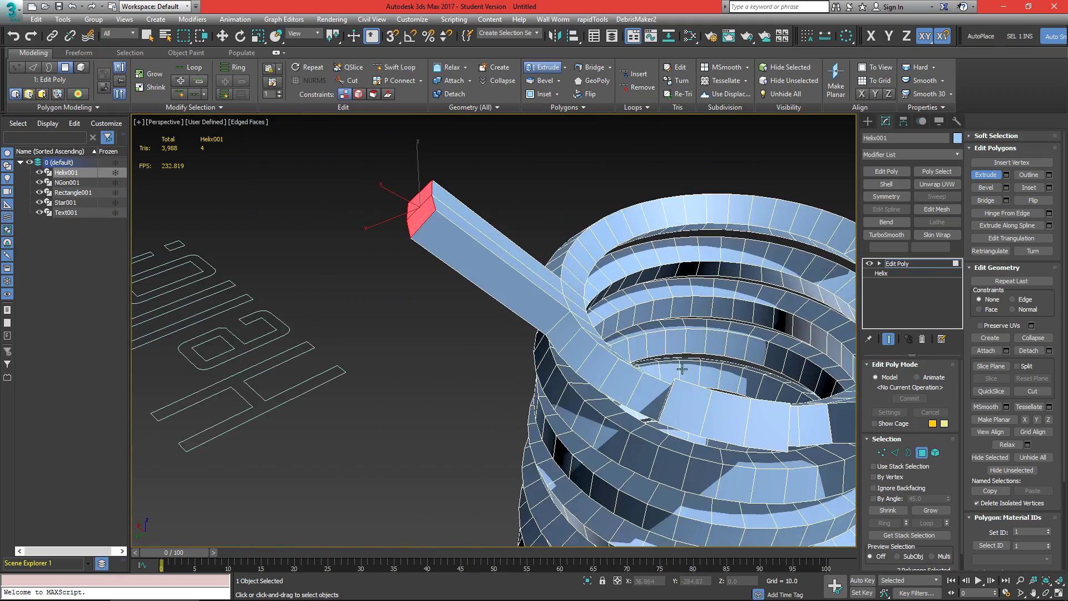
Move the rounded triangle away from the star onto the grid and examine the segments of its rounded corner.
scroll(565, 332, "down", 5)
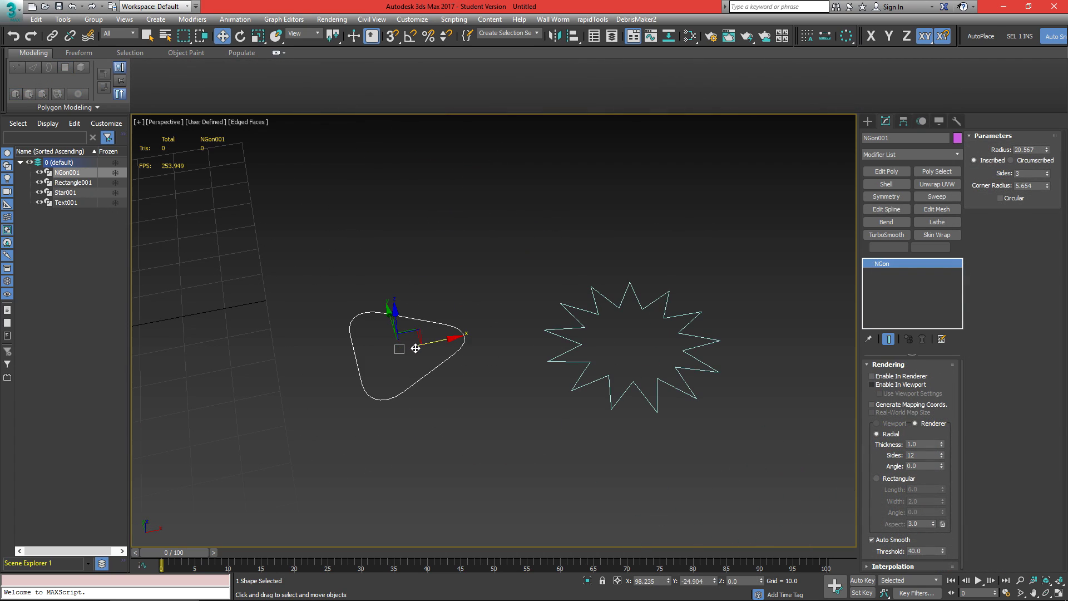
left_click_drag(411, 327, 197, 349)
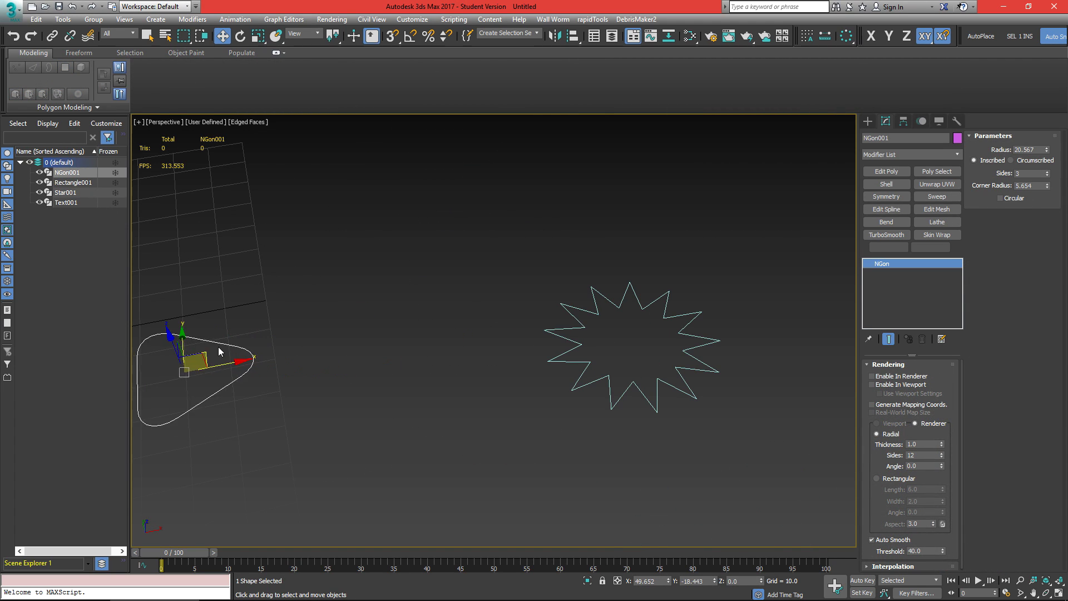
middle_click_drag(220, 351, 469, 217, "alt")
scroll(398, 334, "up", 5)
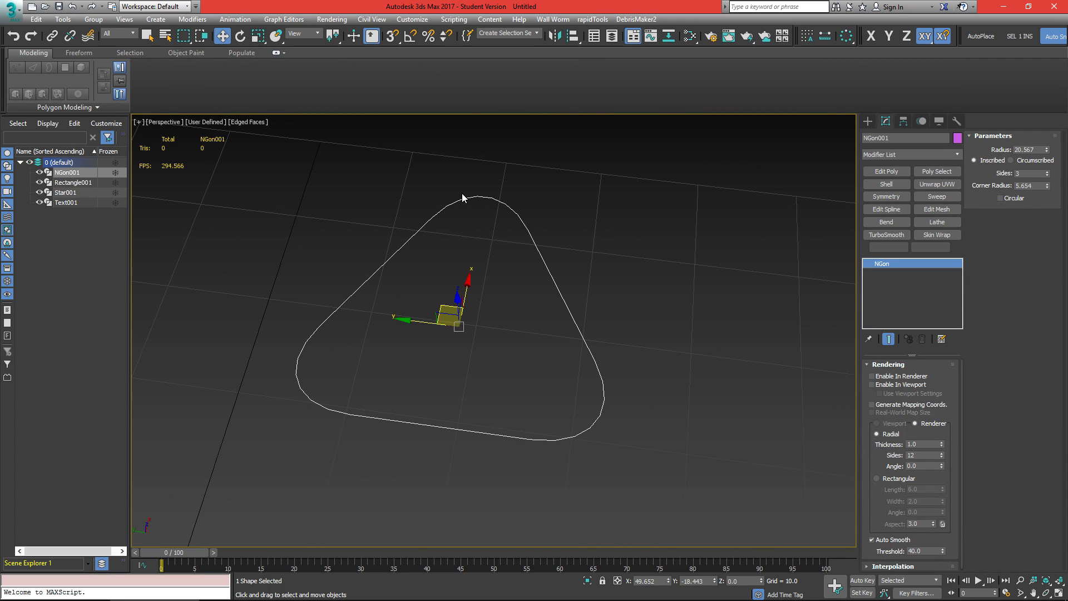
scroll(463, 198, "up", 5)
scroll(453, 222, "down", 3)
scroll(431, 229, "up", 4)
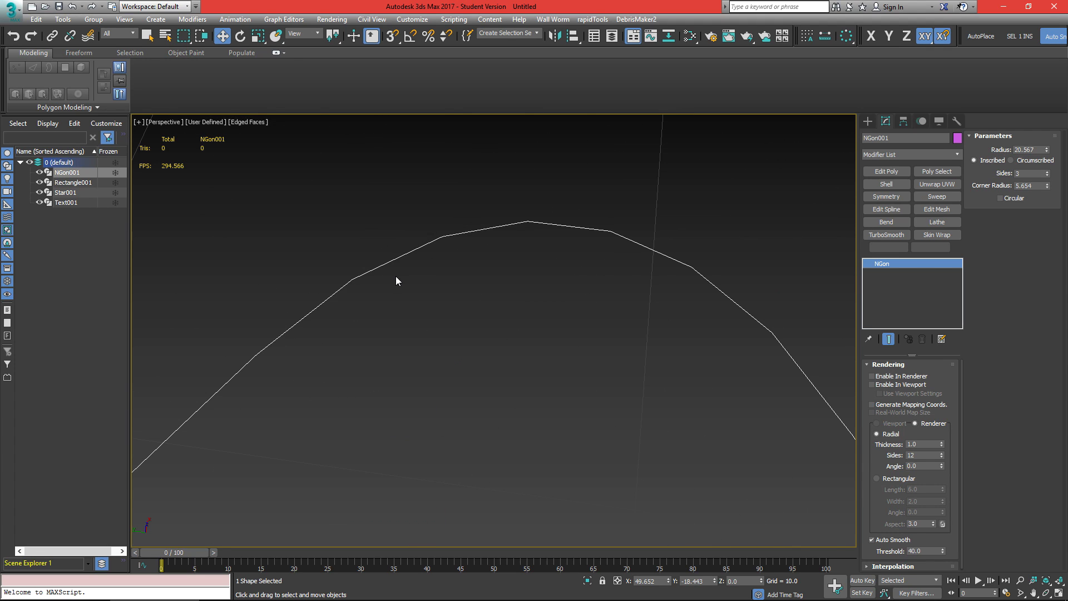
Reduce the rounded triangle's interpolation steps to 0.
scroll(481, 232, "down", 6)
left_click(884, 364)
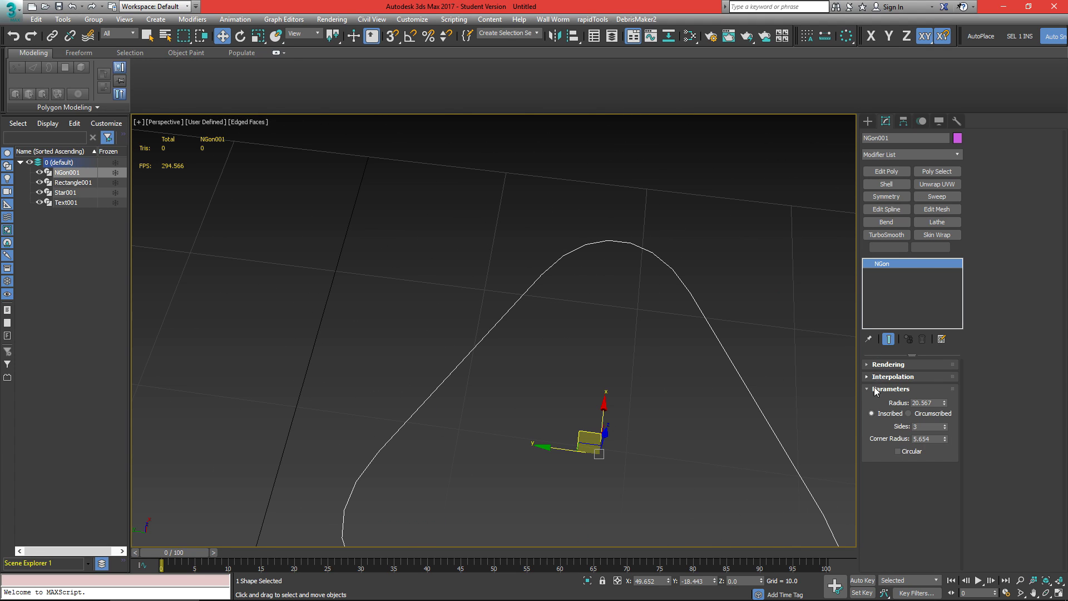
left_click(884, 376)
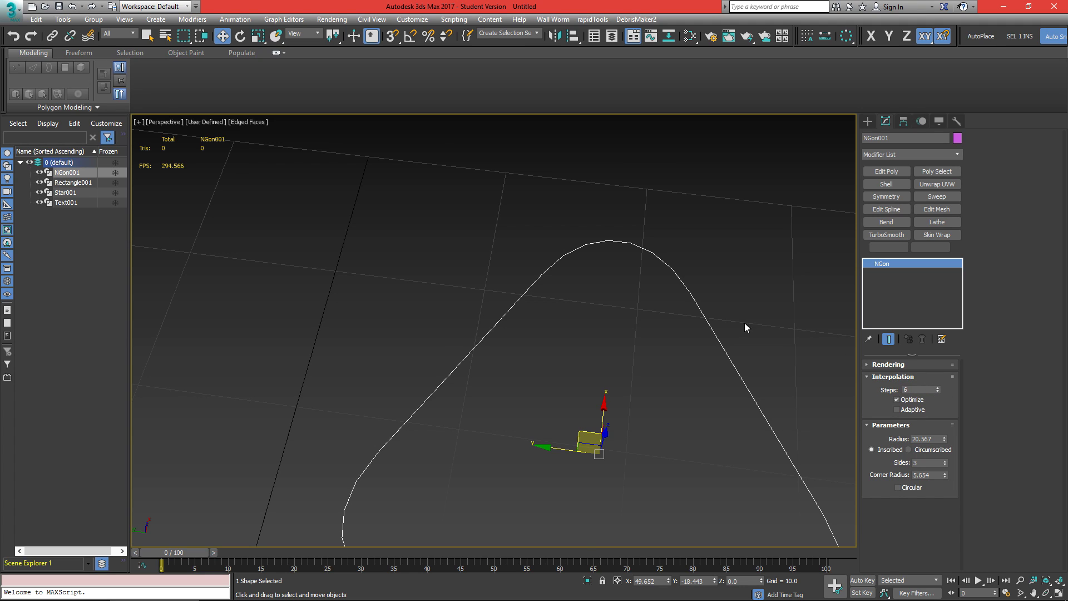
scroll(696, 303, "up", 2)
key("F4")
left_click(940, 392)
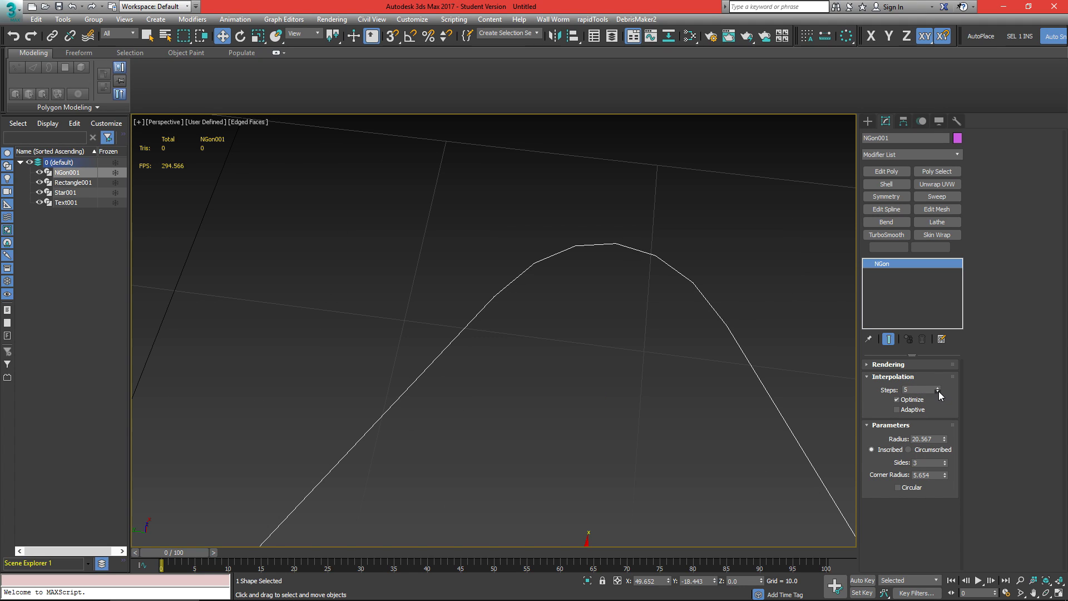
left_click(939, 392)
left_click(939, 391)
left_click(939, 391)
left_click(939, 391)
left_click(939, 392)
scroll(551, 316, "down", 2)
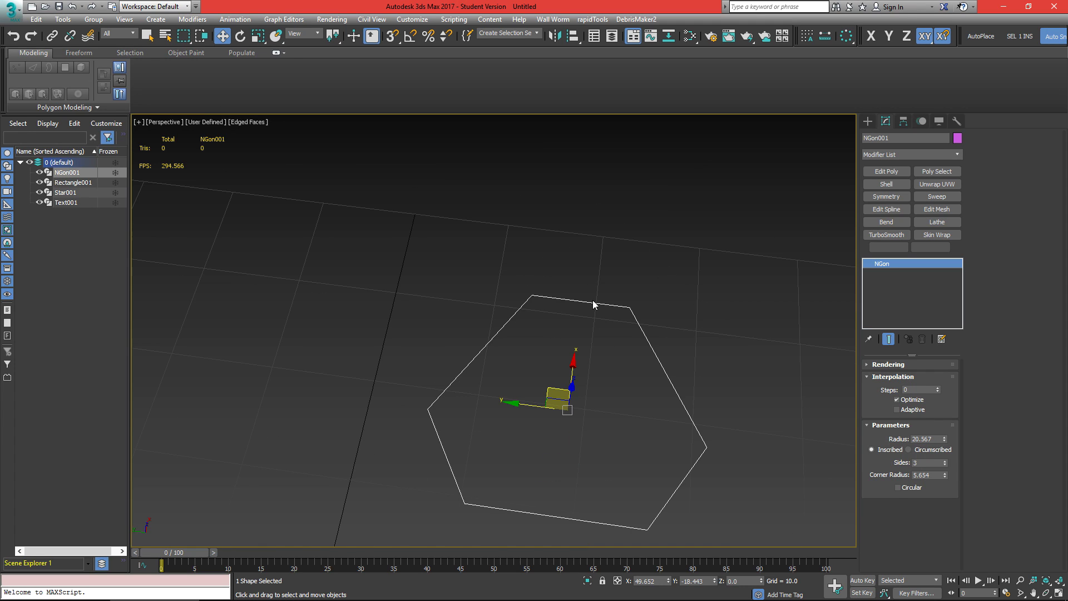
Raise the rounded triangle's interpolation steps to 12 and enable its rendered thickness in the viewport.
left_click_drag(940, 390, 940, 378)
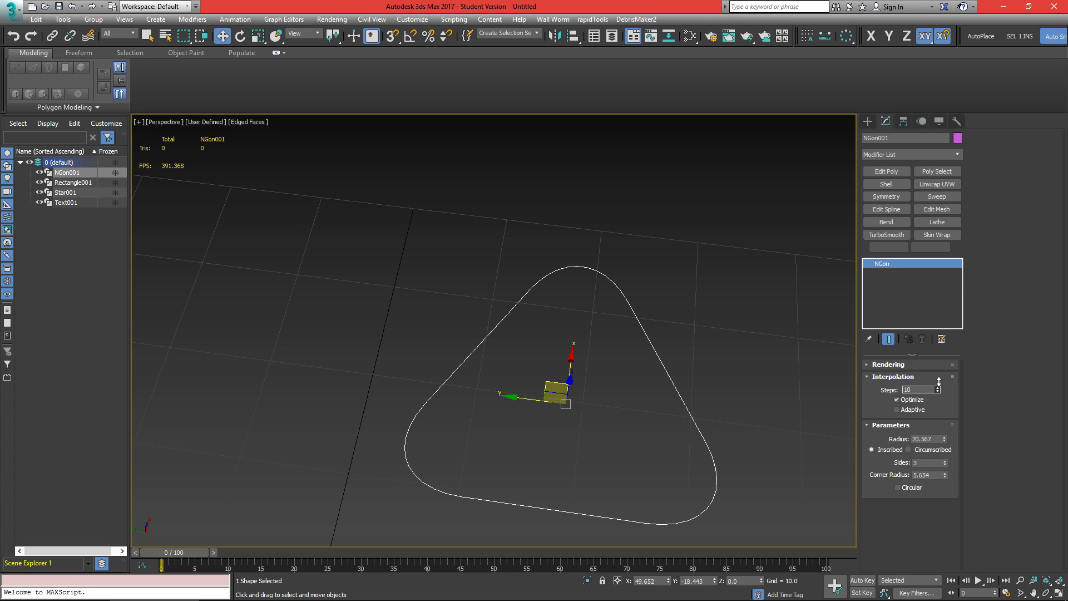
left_click(887, 364)
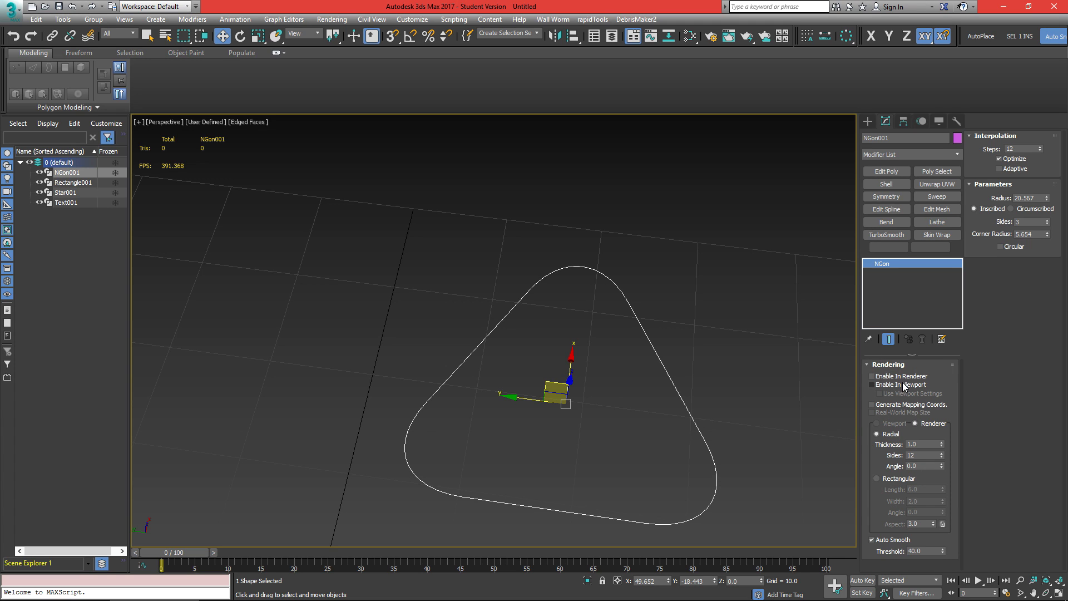
left_click(904, 385)
scroll(639, 320, "up", 4)
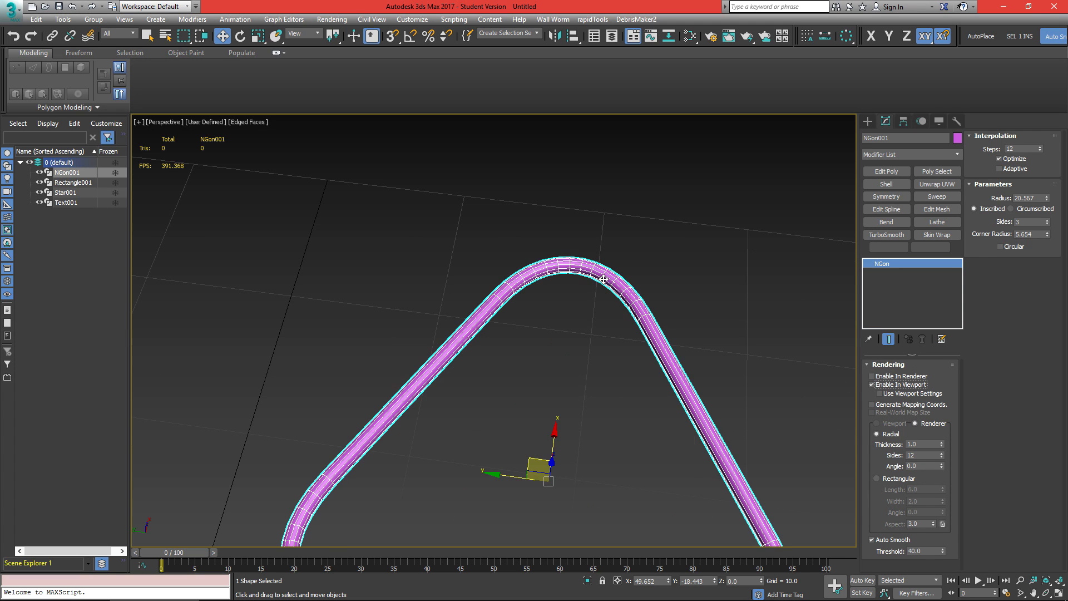
Lower the interpolation steps of the tube-rendered rounded triangle one by one, starting with 11.
left_click(885, 365)
left_click(938, 392)
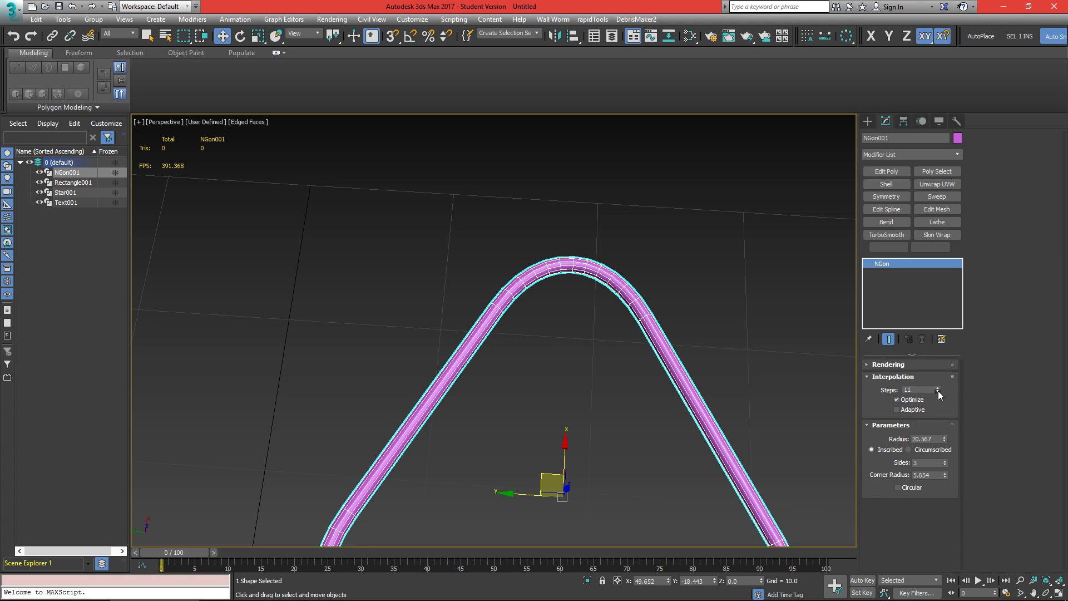
left_click(938, 392)
left_click(938, 391)
left_click(938, 392)
left_click(938, 392)
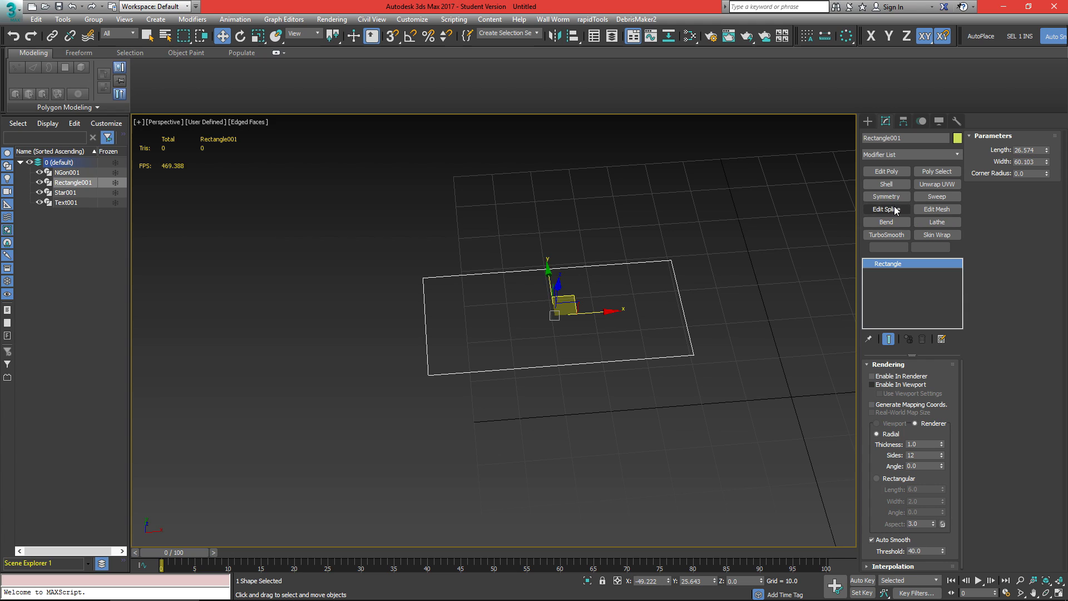
Add an Edit Spline modifier to the rectangle and refine its far long edge with two close pairs of vertices.
left_click(887, 209)
scroll(573, 281, "up", 4)
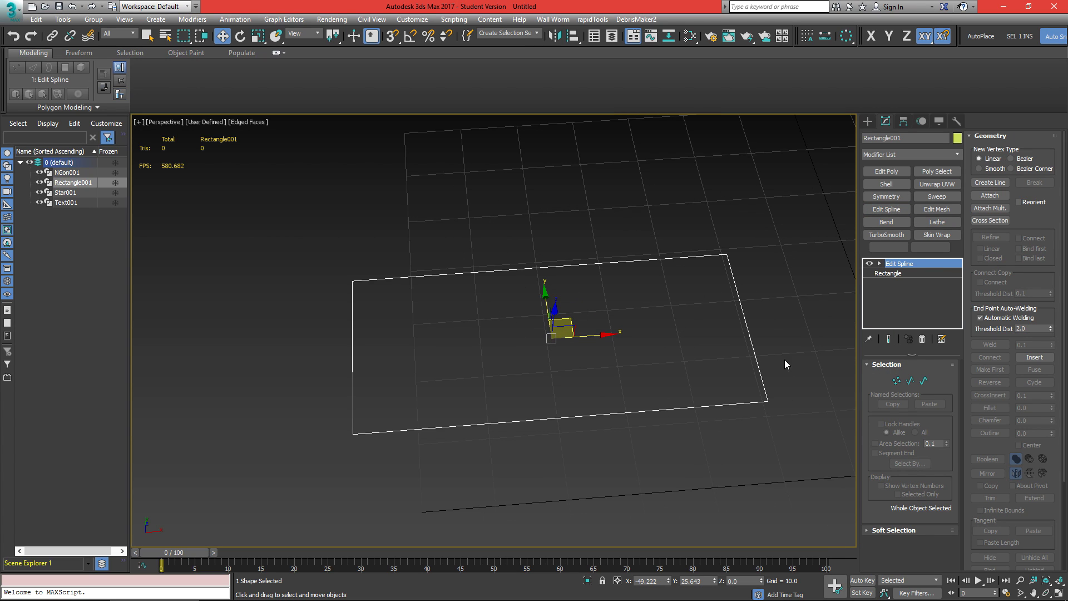
key("1")
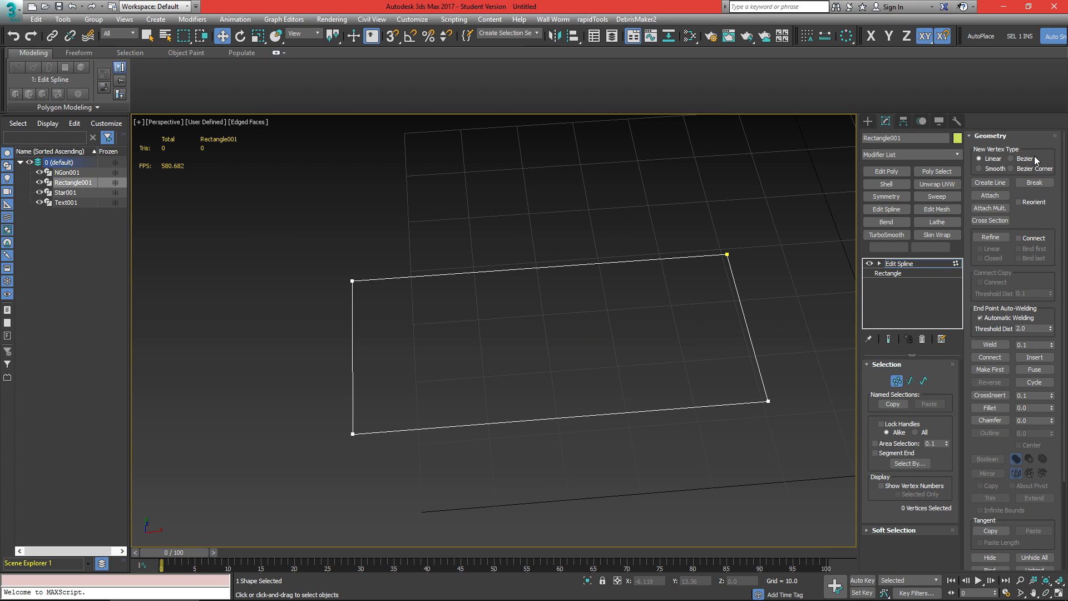
middle_click_drag(597, 258, 627, 327)
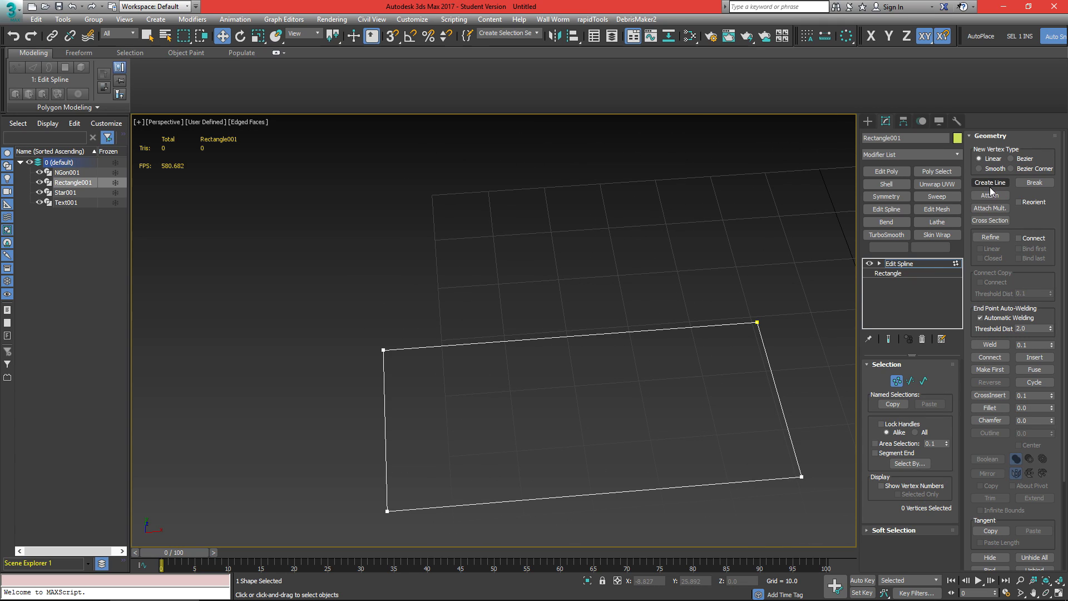
left_click(991, 237)
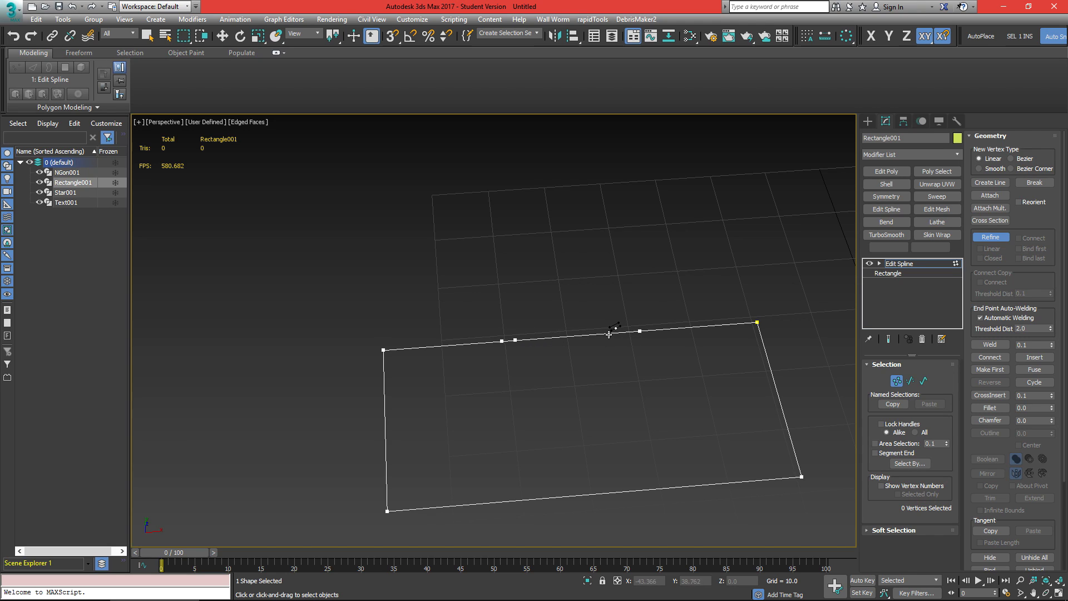
key("w")
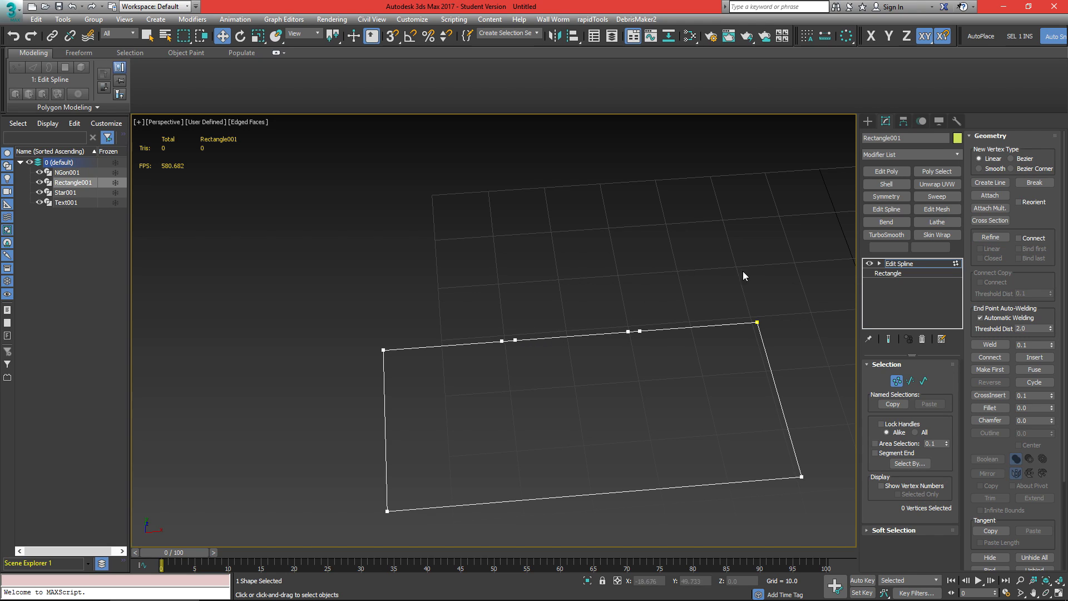
Move the segment between the two vertex pairs outward along Y to form a protruding tab.
key("2")
left_click(596, 335)
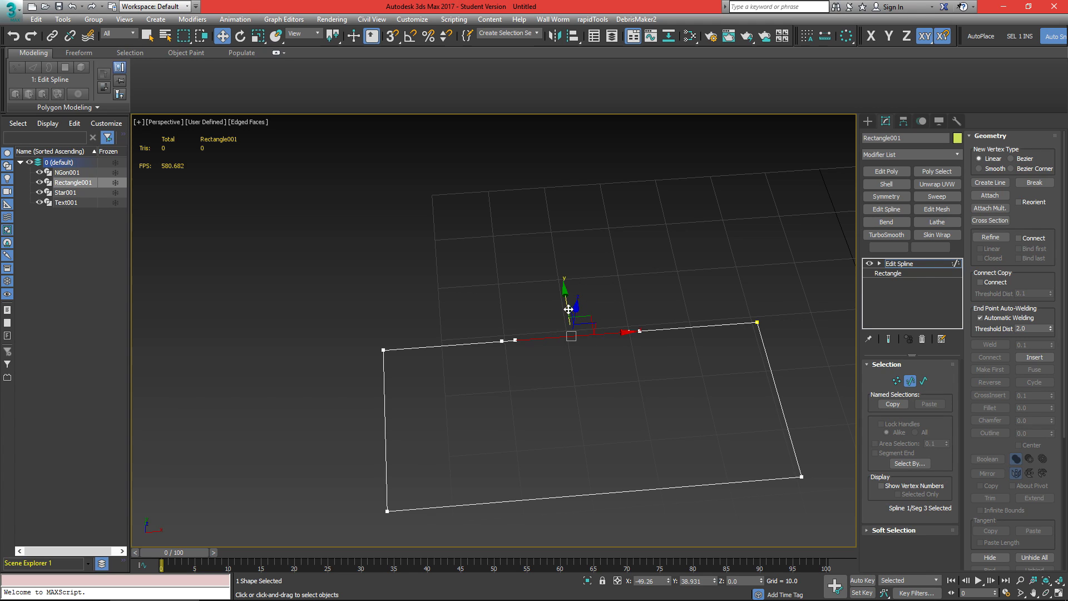
left_click_drag(568, 310, 502, 340)
Align the tab's two outer vertices along X with the vertices at its base using vertex snapping.
key("1")
key("s")
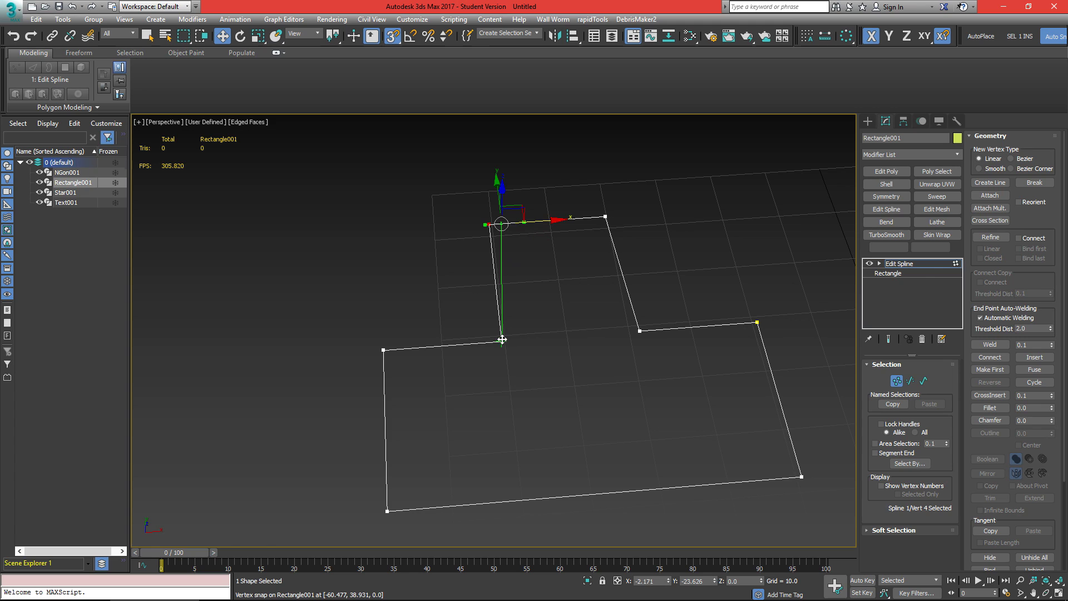
left_click(605, 217)
left_click_drag(642, 213, 641, 332)
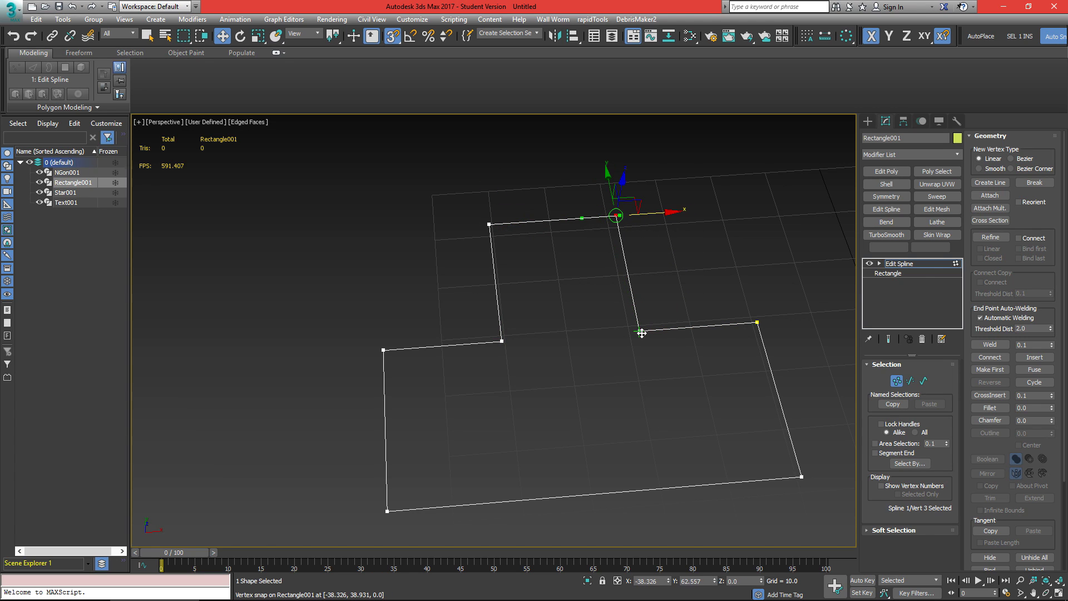
Convert the tab's four vertices to the Corner type.
left_click_drag(476, 183, 678, 373)
right_click(617, 217)
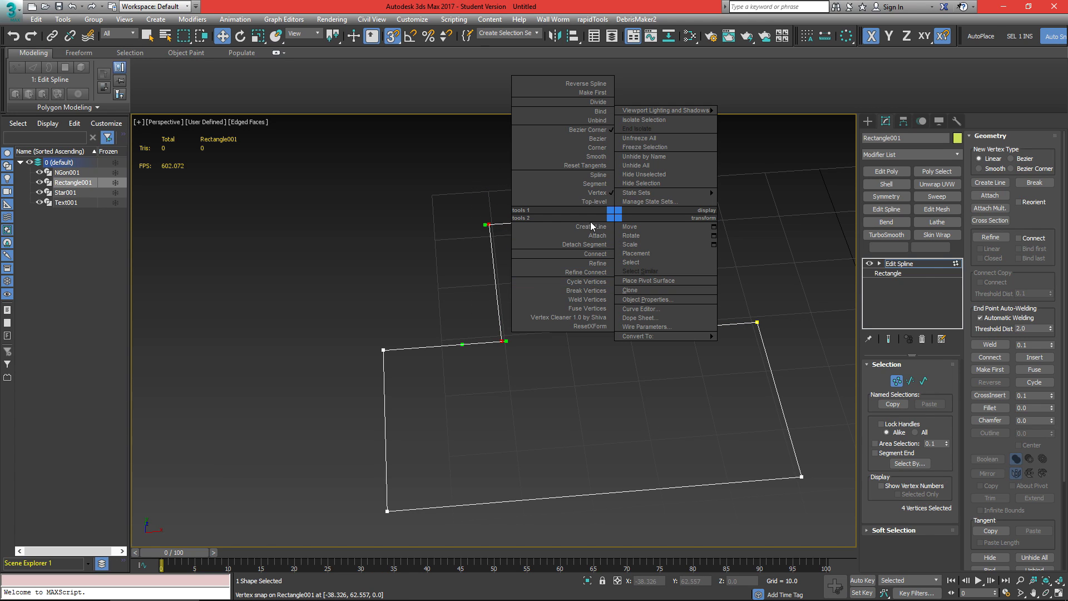
left_click(592, 147)
left_click(560, 223)
Try the Fillet tool freehand on the tab's two outer corners and undo the result.
middle_click_drag(483, 313, 532, 255, "alt")
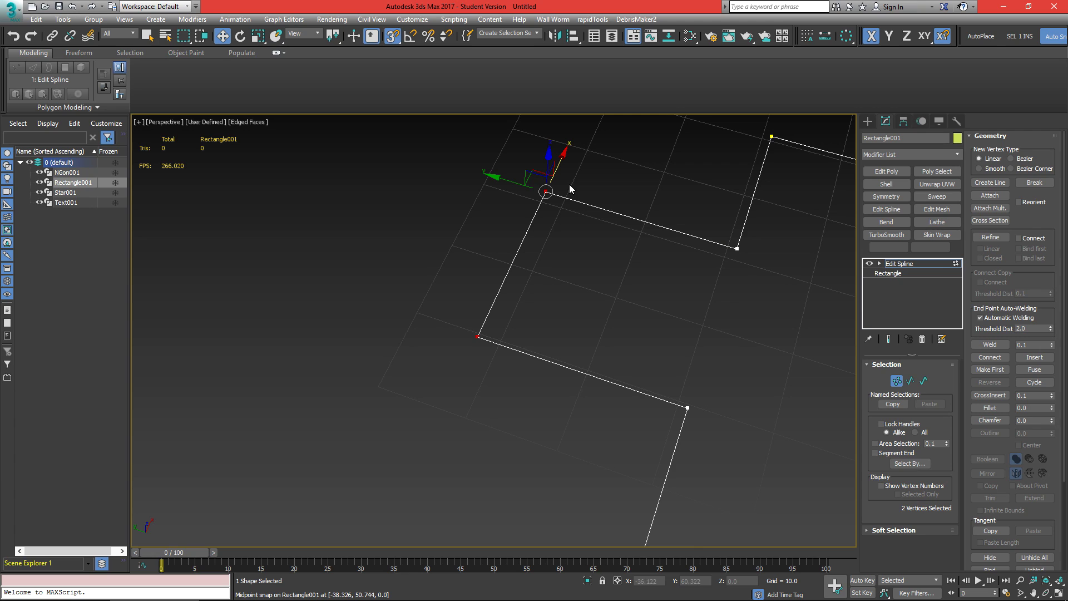
left_click(991, 408)
left_click_drag(476, 341, 494, 276)
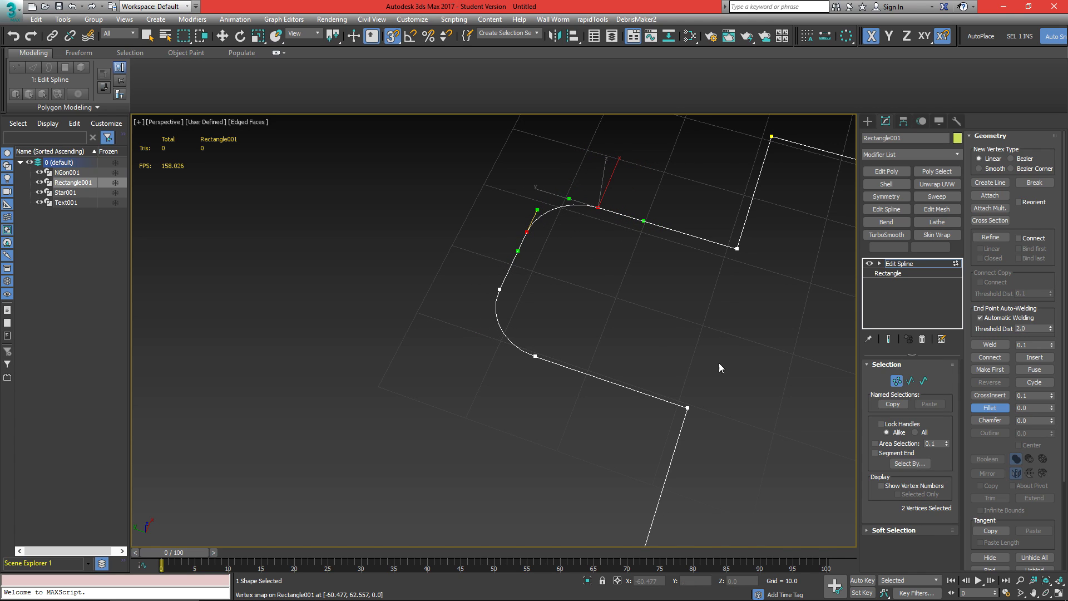
key("ctrl+z")
key("w")
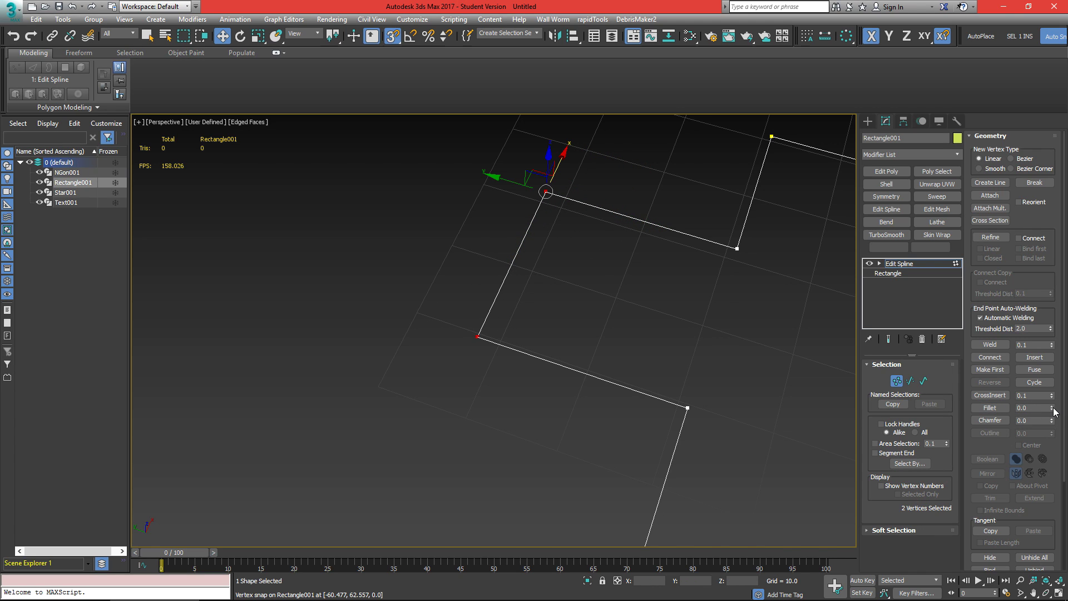
Fillet the tab's two outer corners by adjusting the fillet value and examine the rounded curves.
mouse_move(1051, 409)
left_mouse_down()
mouse_move(1052, 383)
mouse_move(1051, 405)
left_mouse_up()
scroll(502, 349, "up", 5)
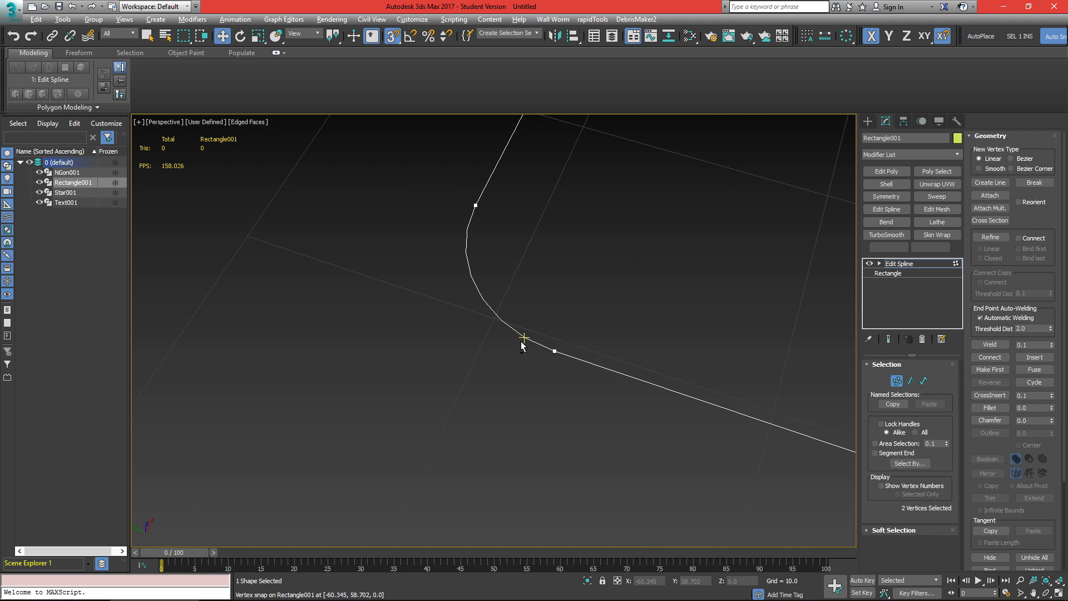
middle_click_drag(523, 345, 487, 221, "alt")
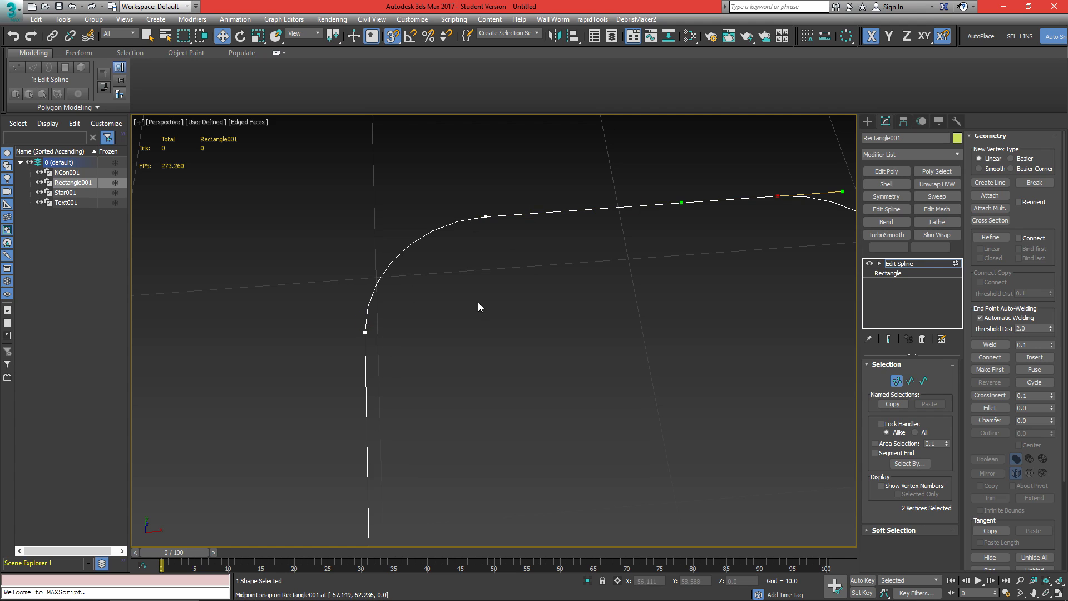
scroll(506, 221, "down", 4)
middle_click_drag(495, 508, 497, 428)
Chamfer the two inner corners at the tab's base by about 4 units.
left_click(461, 373)
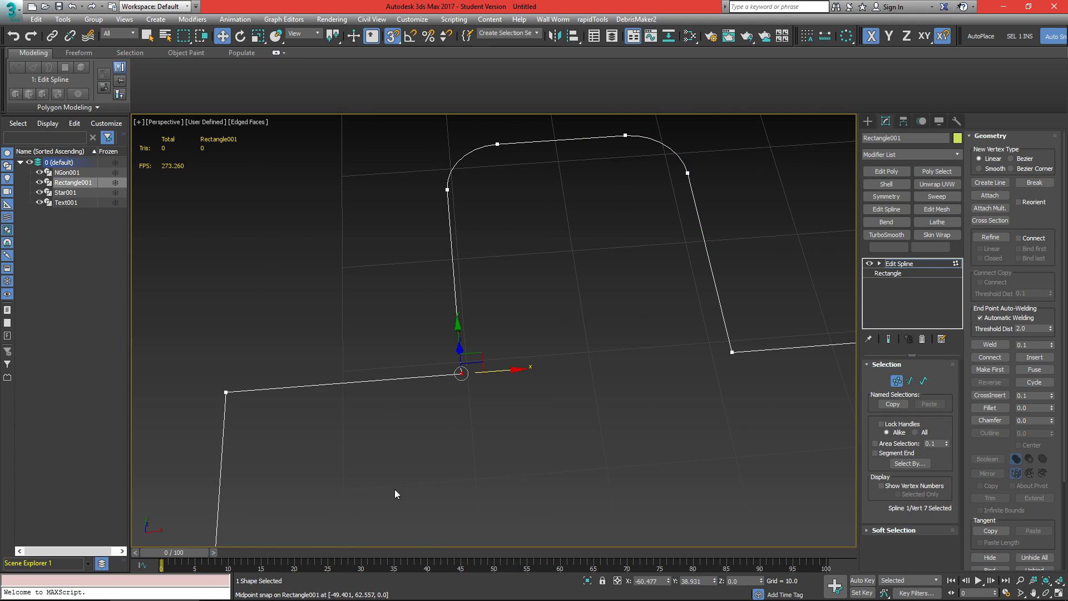
left_click(732, 352, "ctrl")
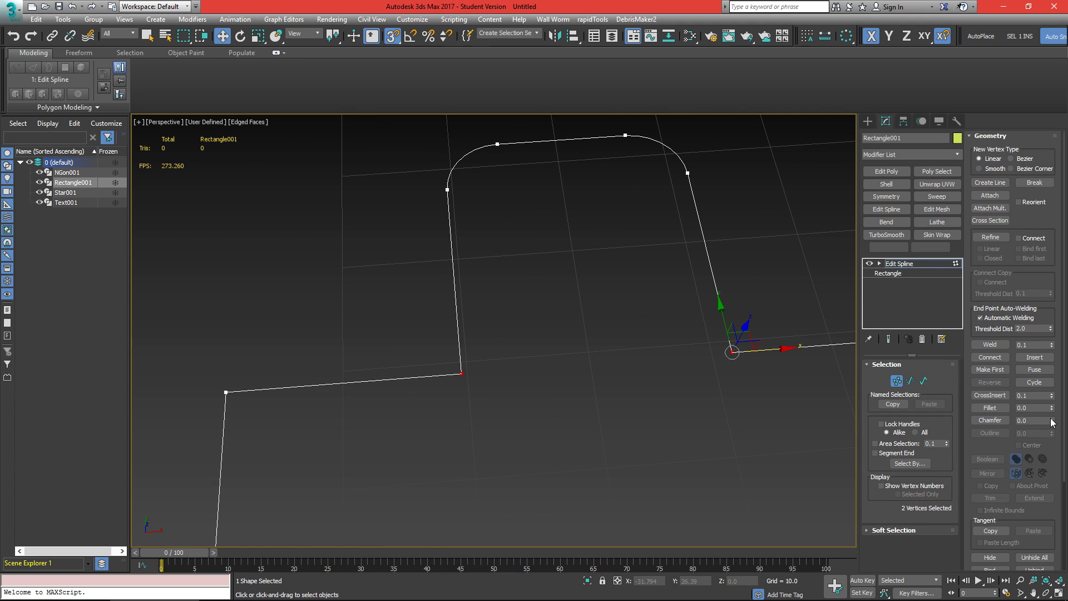
left_click_drag(1054, 423, 1053, 405)
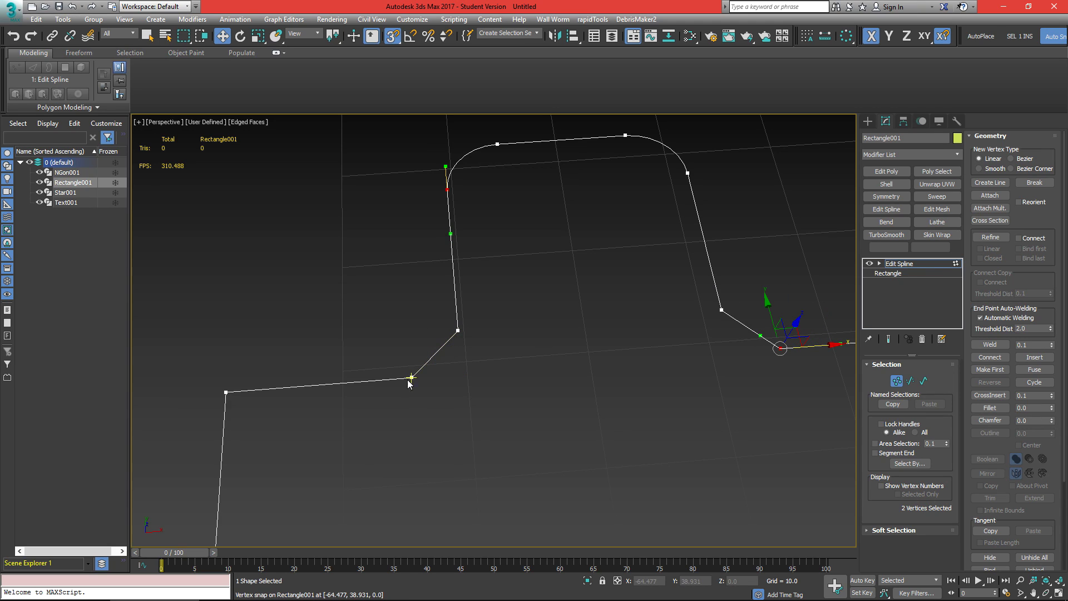
left_click(506, 405)
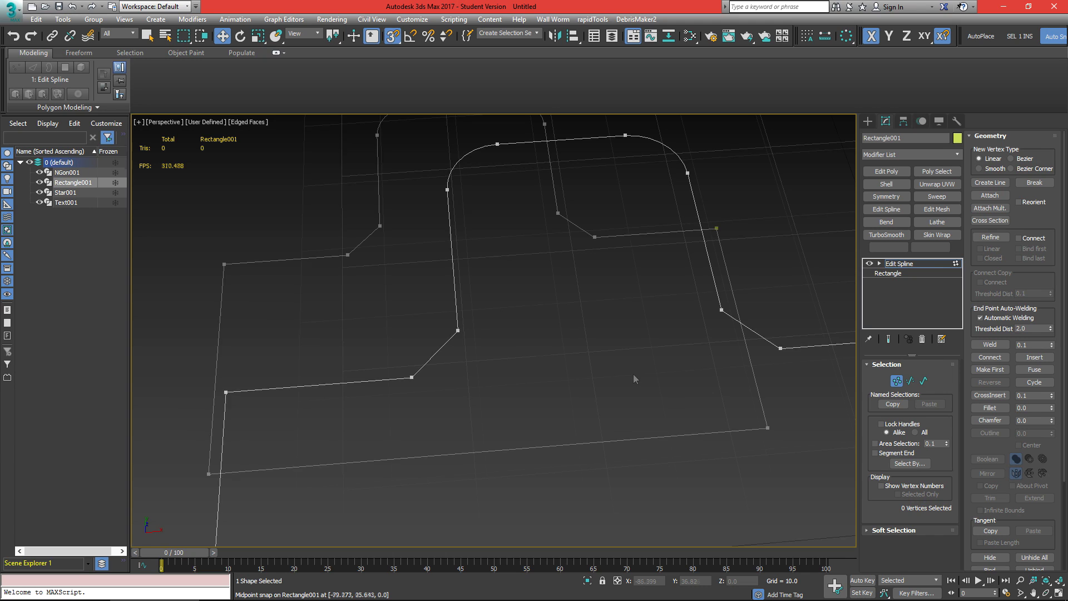
Break the spline at the upper vertex of the tab's right-hand chamfer.
middle_click_drag(675, 326, 648, 394)
scroll(596, 311, "up", 3)
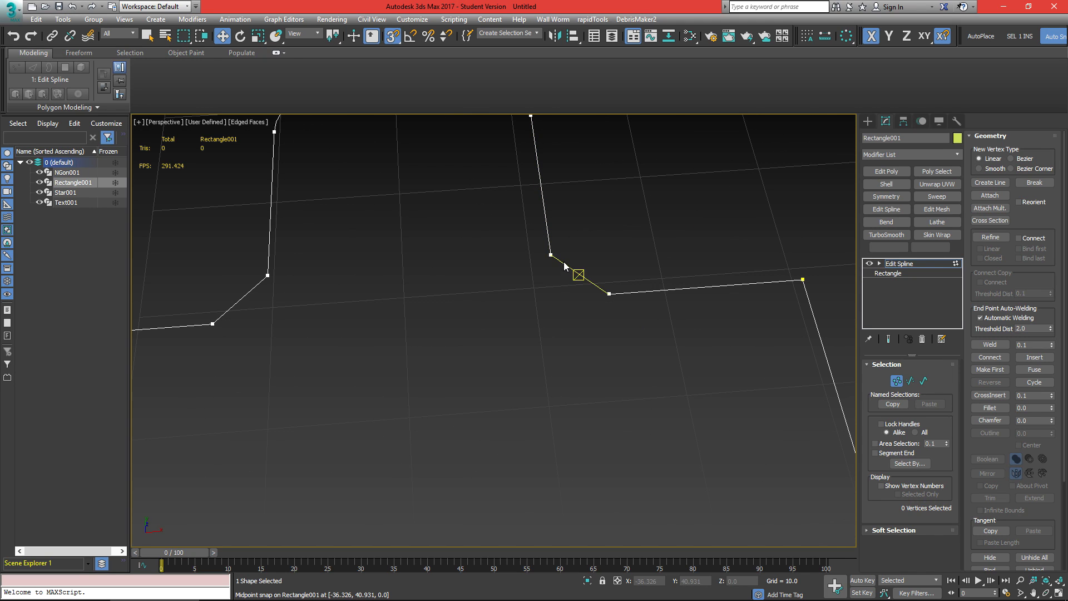
scroll(556, 256, "down", 5)
scroll(556, 239, "up", 5)
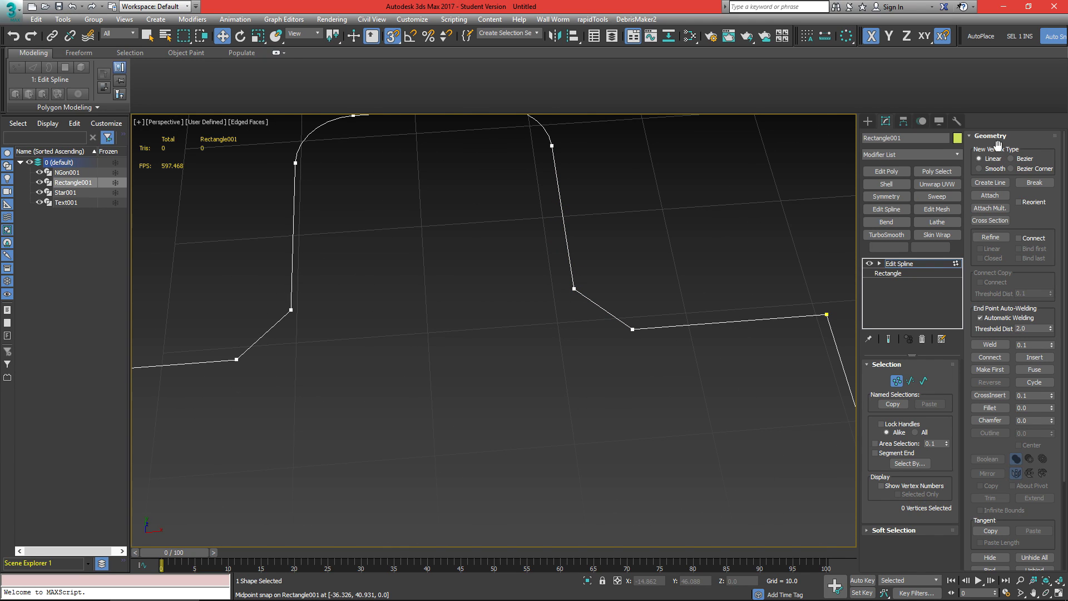
left_click(574, 289)
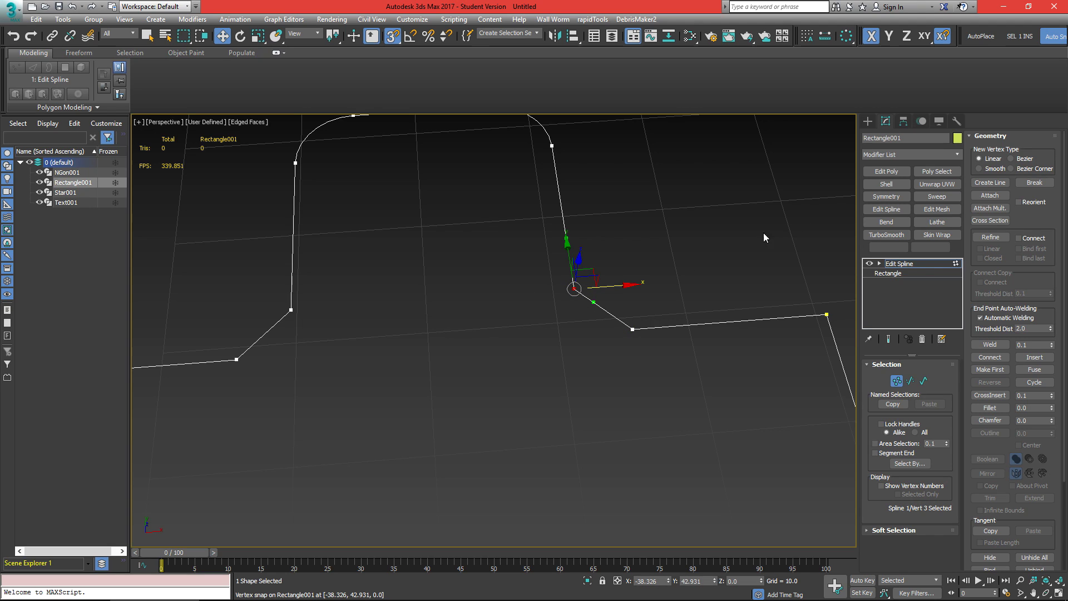
left_click(1031, 182)
Turn off snapping and move the chamfer segment's loose end vertex down into the shape, away from the tab's side.
middle_click_drag(587, 298, 584, 330)
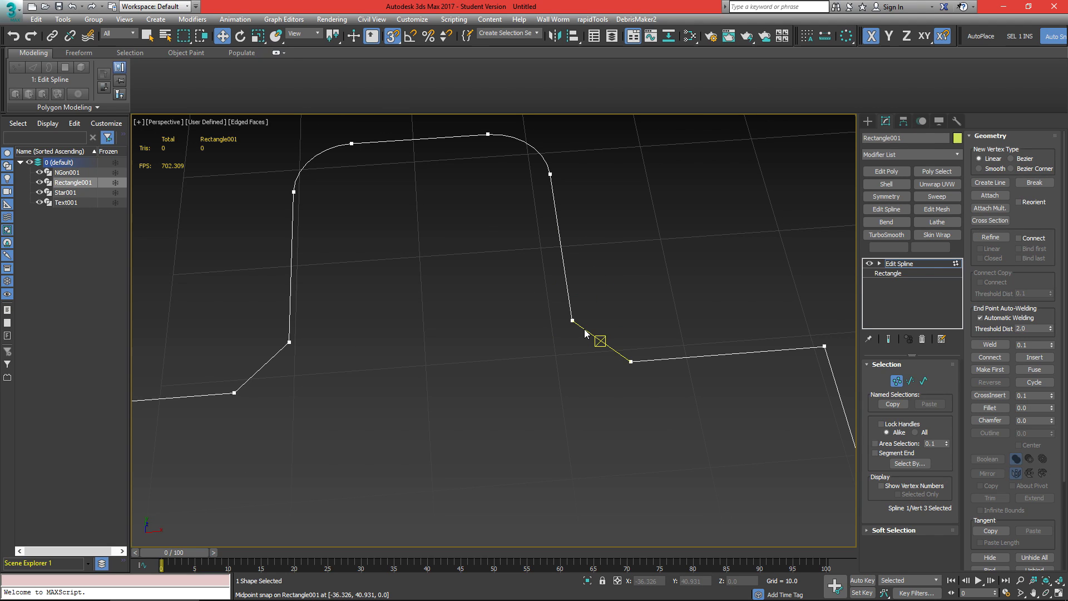
key("s")
left_click(573, 319)
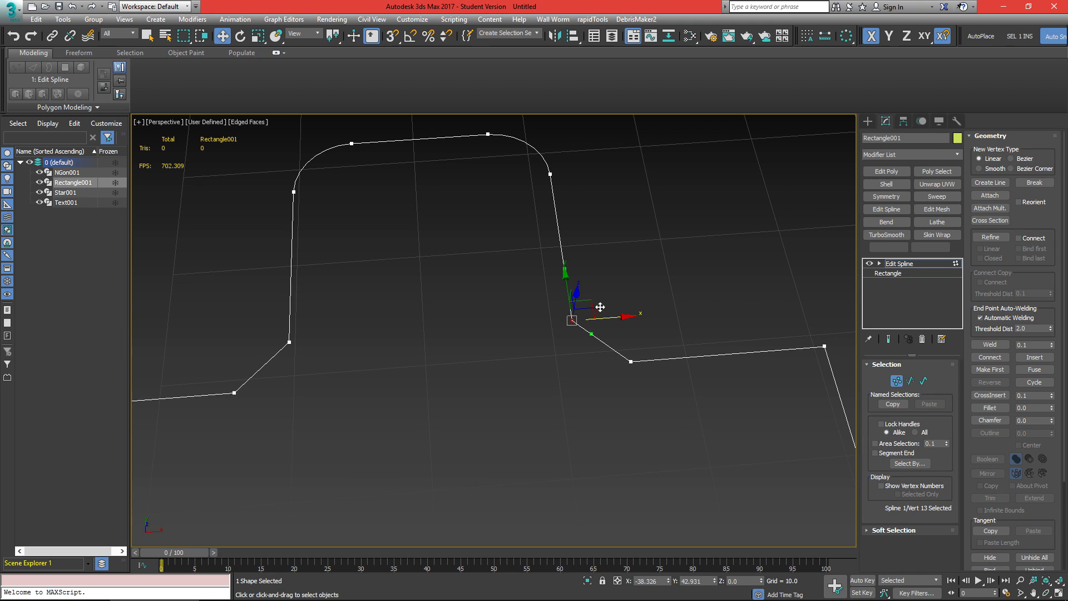
left_click_drag(588, 298, 591, 487)
left_click(621, 381)
left_click(583, 367)
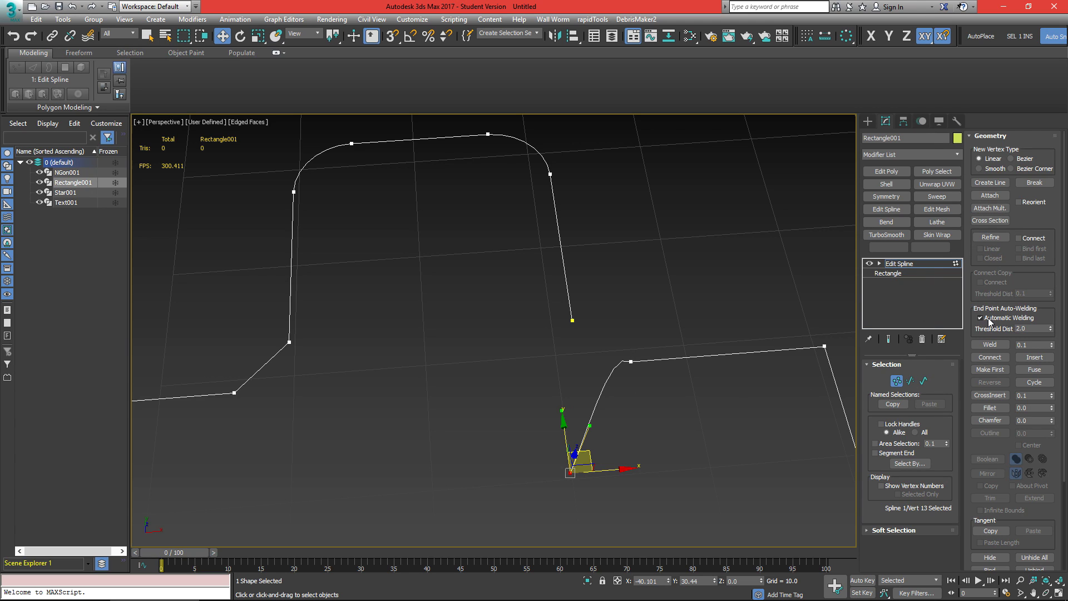
Turn on snapping and create a line from the tab's loose end through two points to the chamfer segment's loose end, closing the spline.
left_click(1000, 188)
middle_click_drag(706, 289, 728, 236)
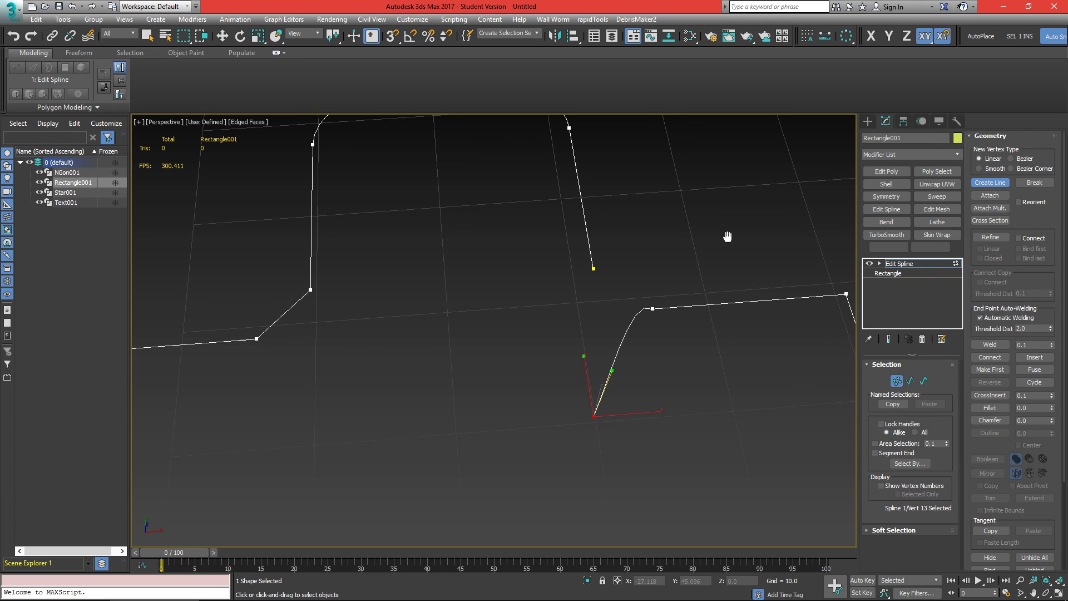
key("s")
left_click(594, 268)
left_click(475, 293)
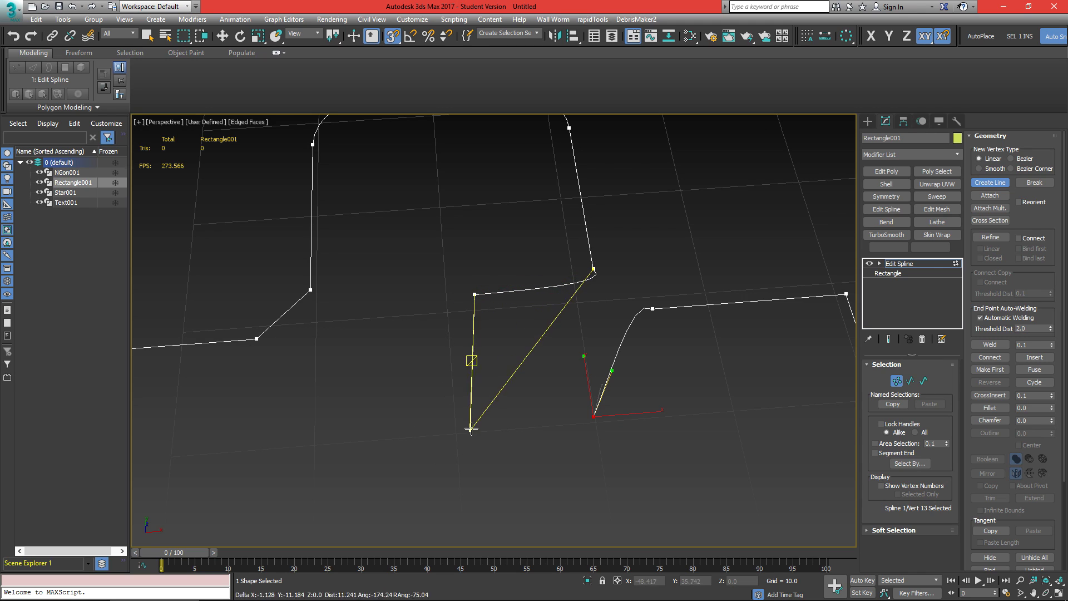
left_click(476, 420)
left_click(593, 417)
left_click(511, 344)
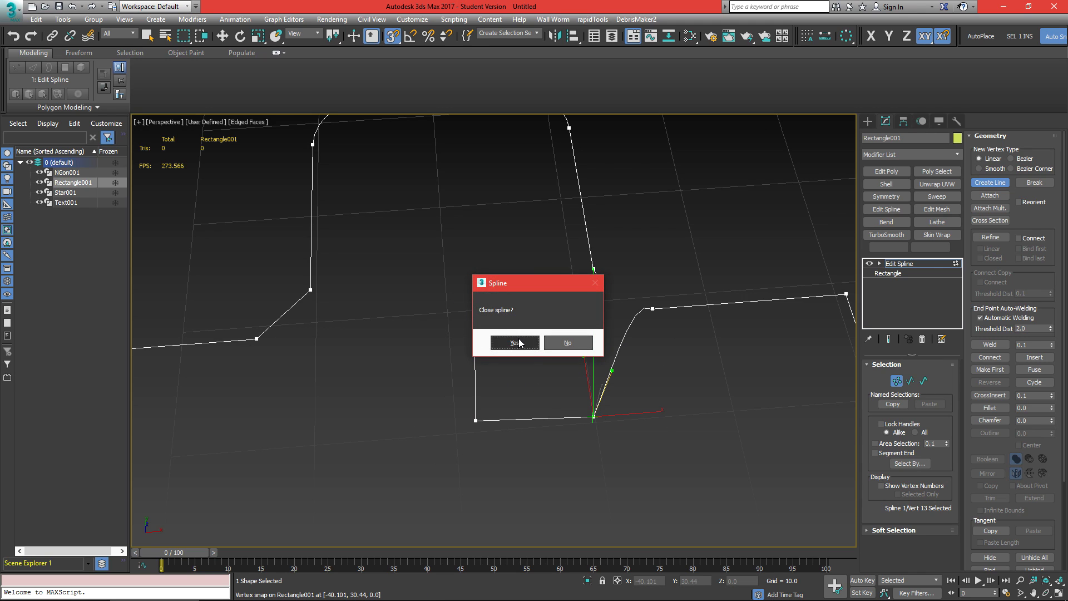
key("w")
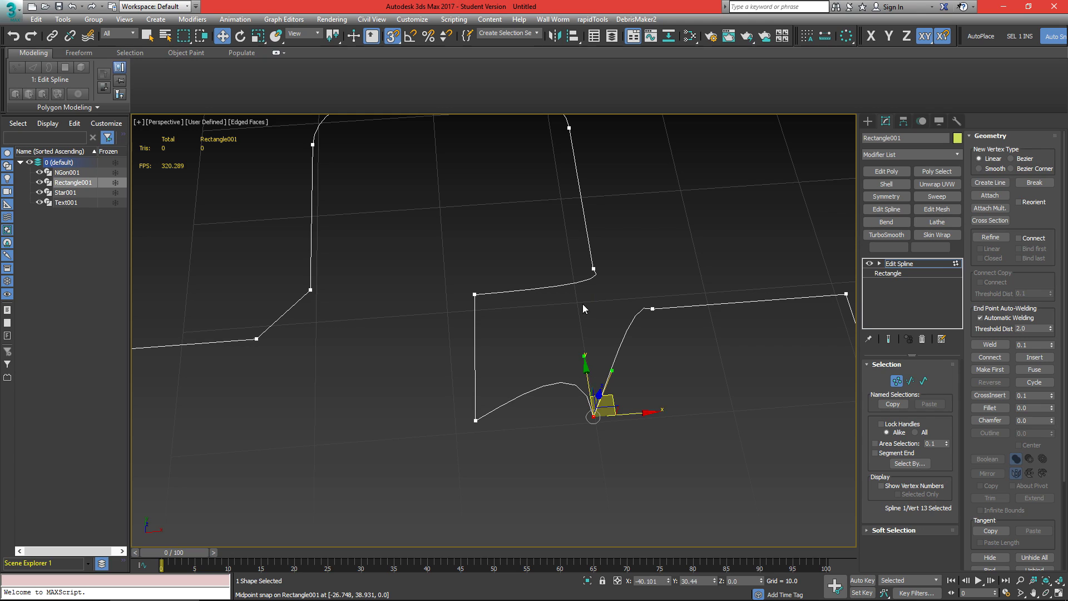
Convert the four vertices around the newly drawn notch to Corner type so its segments are straight.
middle_click_drag(585, 309, 625, 365)
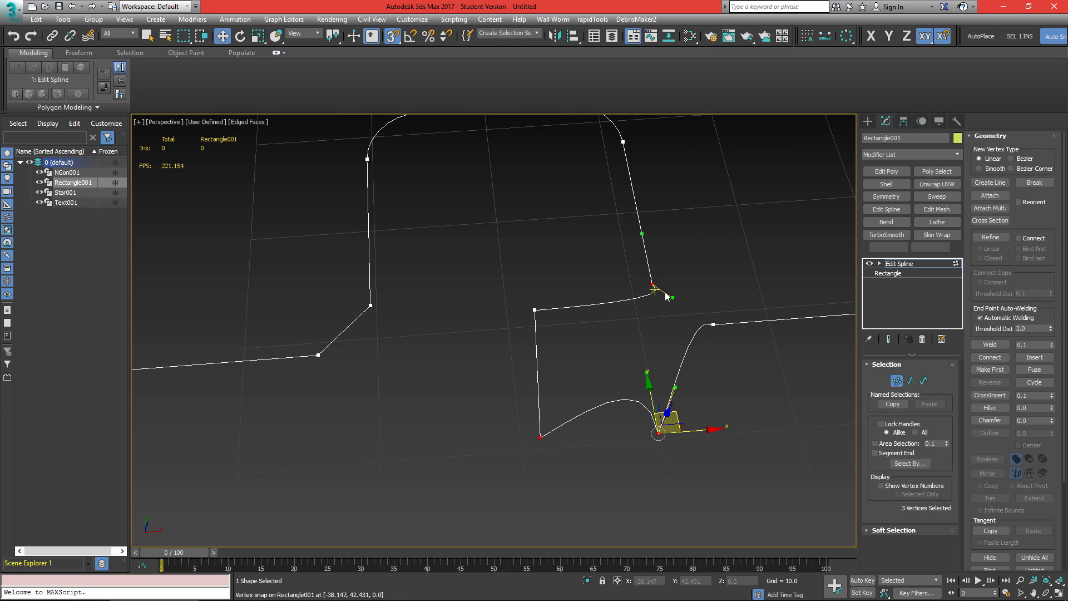
left_click(653, 285, "ctrl")
right_click(708, 319)
left_click(695, 254)
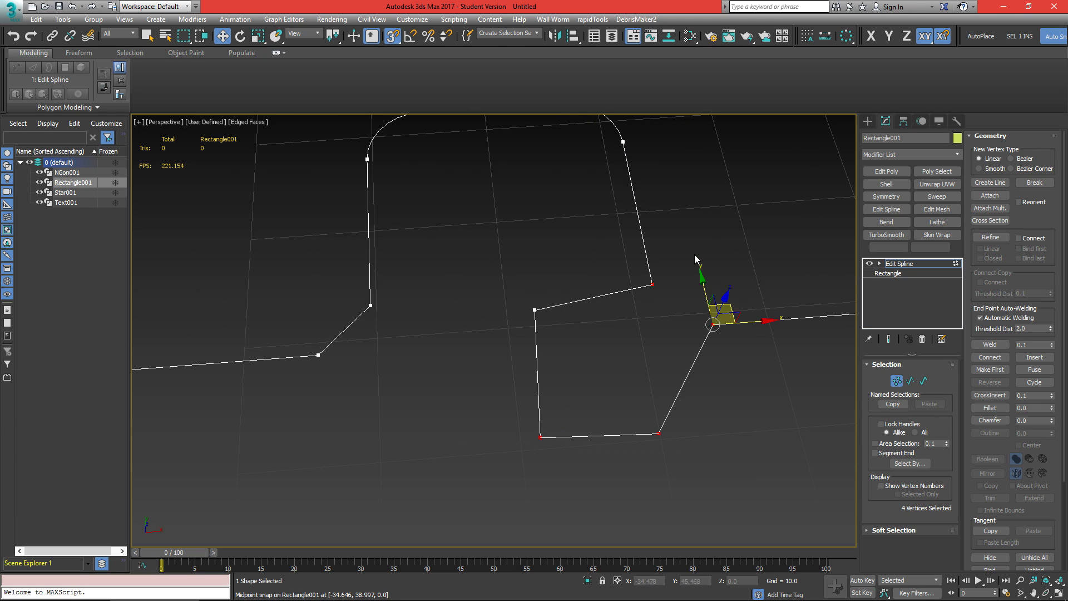
left_click(733, 251)
Switch to spline-level editing, clear the selection and turn off snapping.
scroll(616, 352, "down", 3)
scroll(617, 352, "down", 4)
key("2")
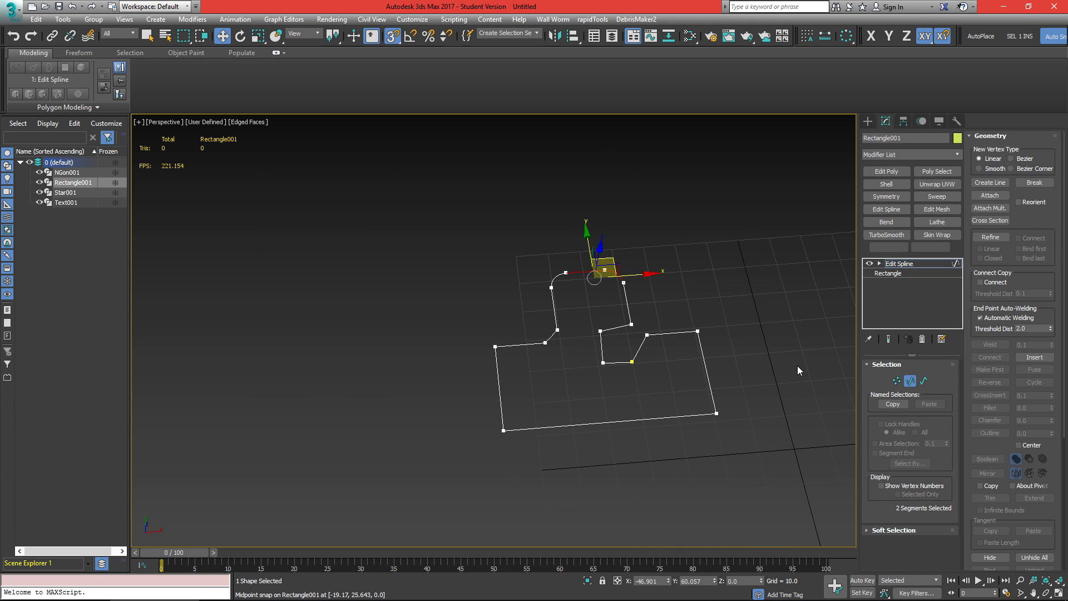
key("3")
left_click(706, 365)
middle_click_drag(670, 343, 653, 267)
key("s")
left_click(737, 341)
middle_click_drag(520, 319, 590, 327)
middle_click_drag(590, 326, 567, 346, "alt")
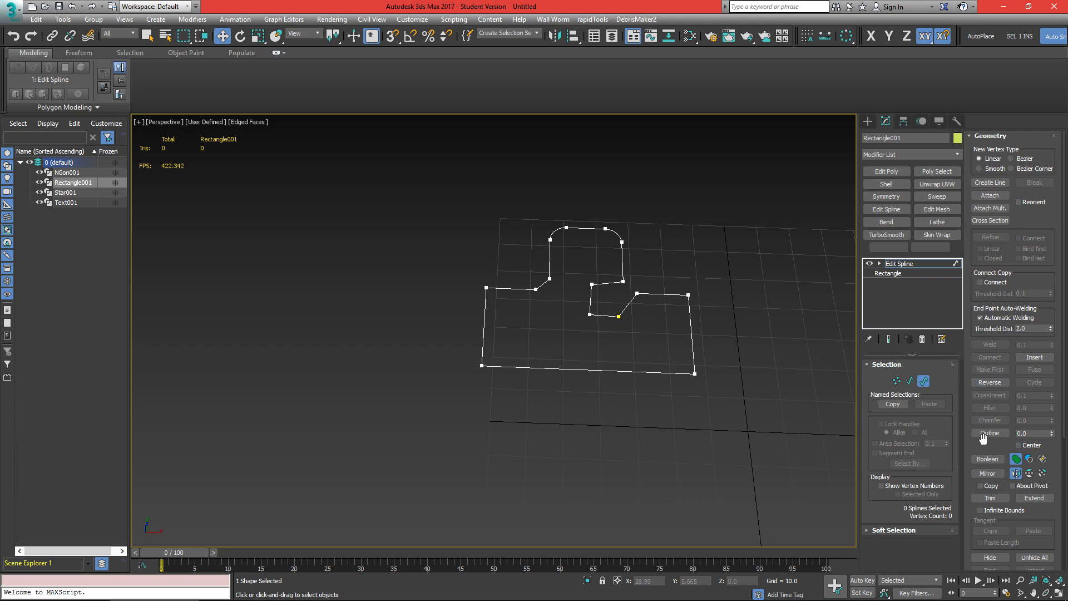
Create a circle spline in the empty area near the outline's lower-left corner.
left_click(873, 122)
middle_click_drag(672, 266, 627, 266)
middle_click_drag(793, 272, 686, 269)
left_click(888, 209)
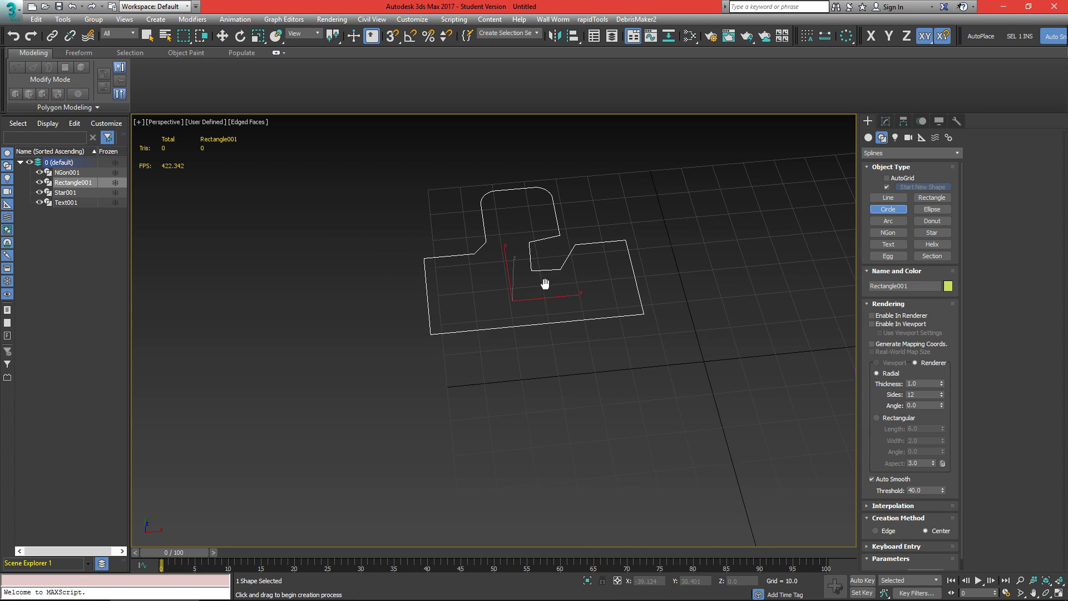
middle_click_drag(448, 321, 545, 283)
left_click_drag(325, 406, 399, 408)
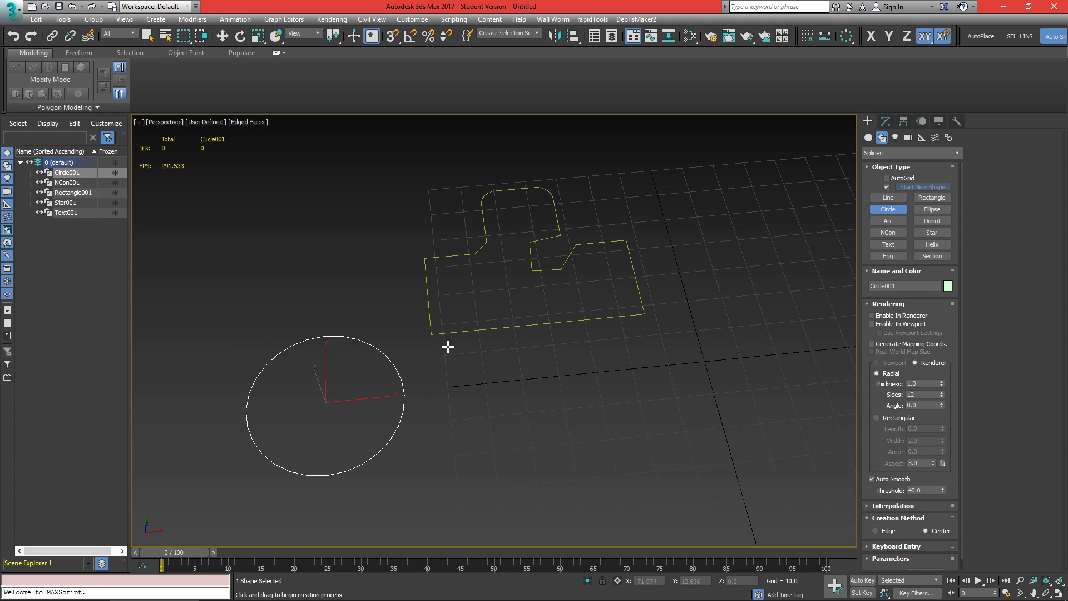
middle_click_drag(469, 286, 527, 300)
Move the circle so its centre sits on the outline's lower-left corner, at about X -72.8, Y 17.1.
key("w")
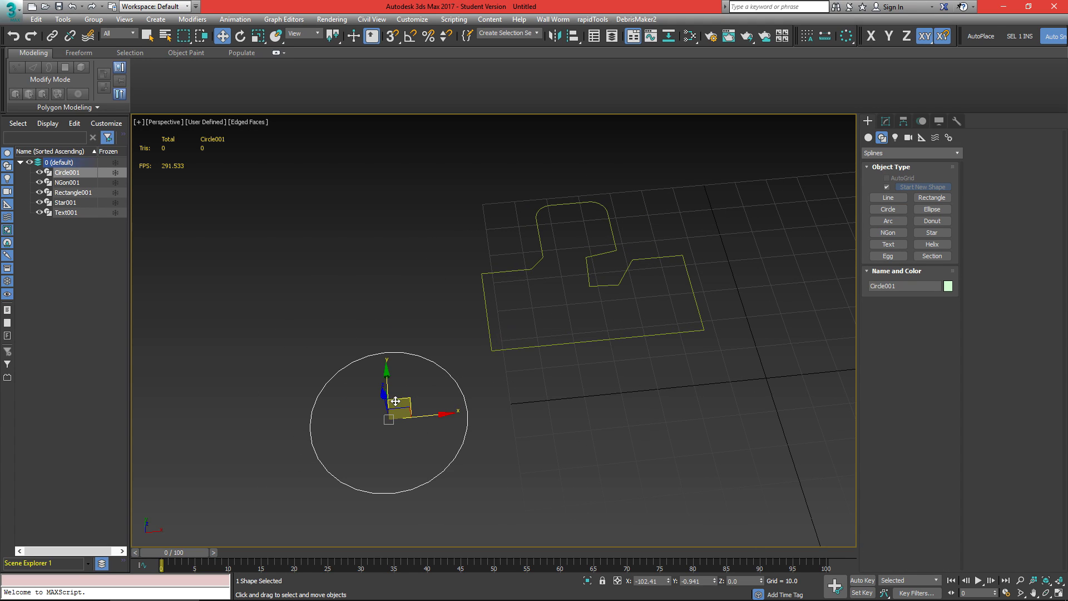
left_click_drag(396, 398, 505, 331)
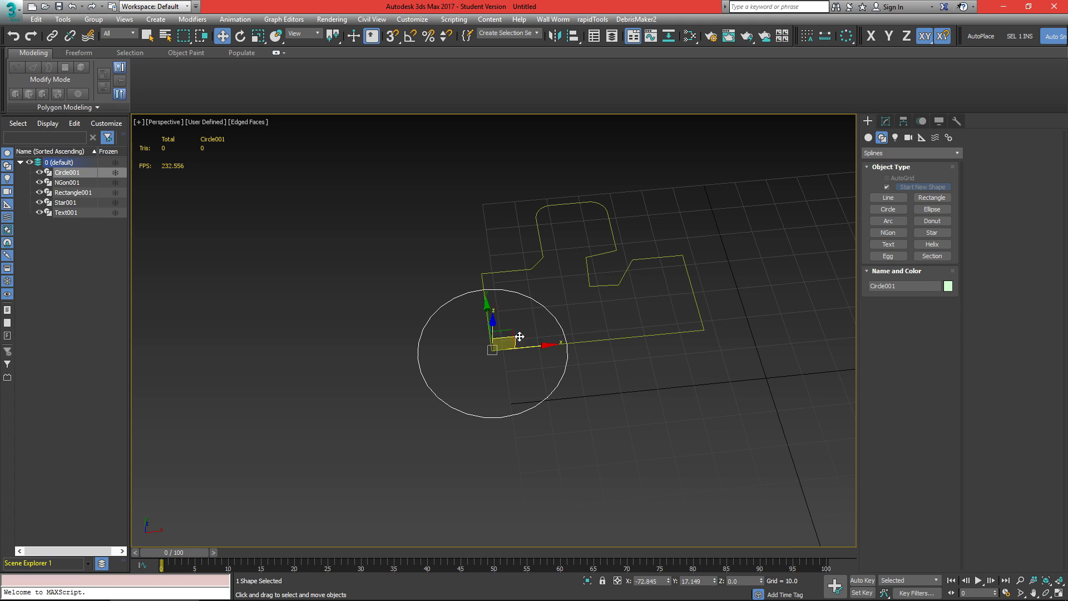
middle_click_drag(520, 336, 512, 343, "alt")
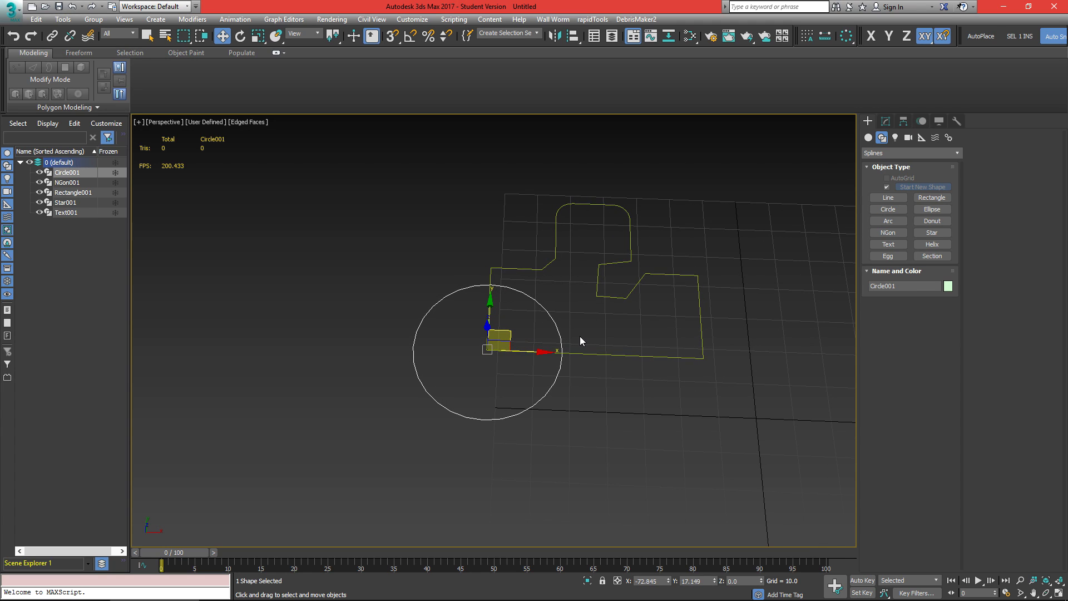
mouse_move(560, 306)
middle_mouse_down("alt")
mouse_move(541, 313)
mouse_move(570, 314)
middle_mouse_up("alt")
scroll(545, 310, "up", 3)
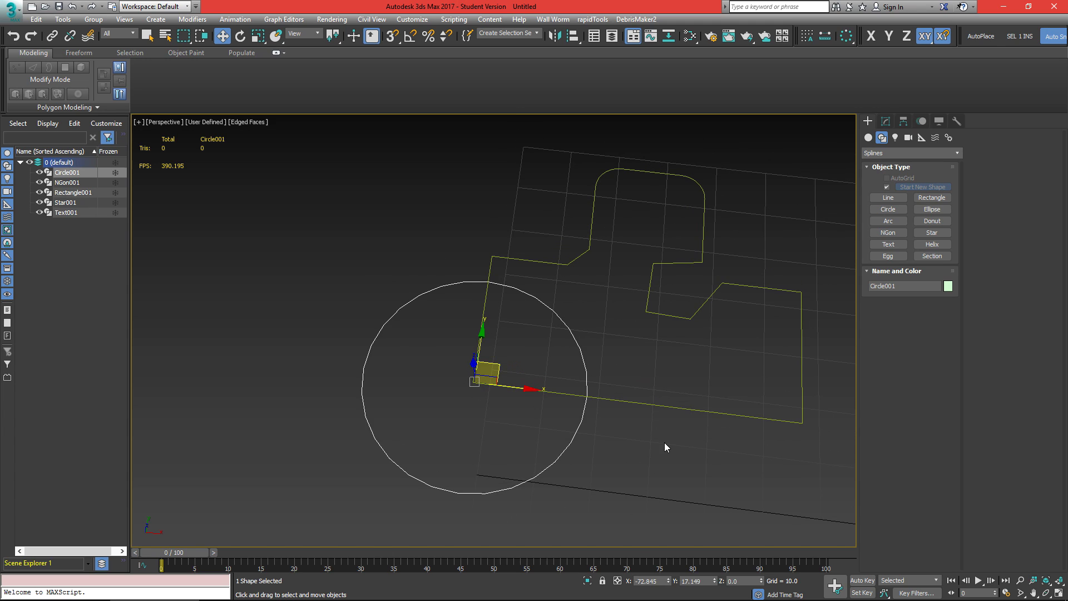
Attach the circle to the edited rectangle outline and switch to spline-level editing.
left_click(676, 407)
left_click(887, 121)
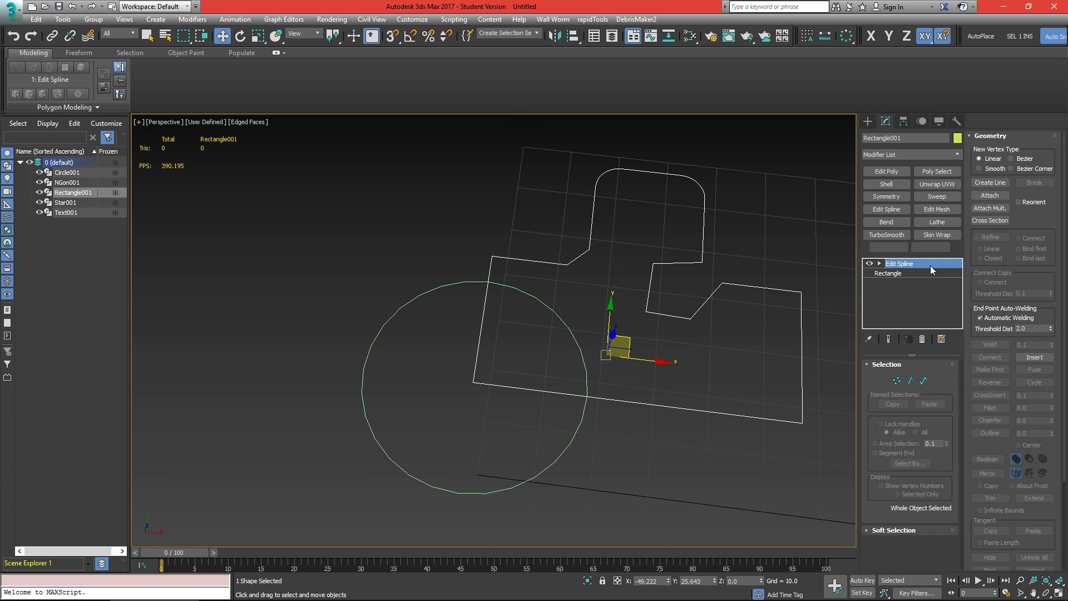
left_click(996, 195)
left_click(561, 448)
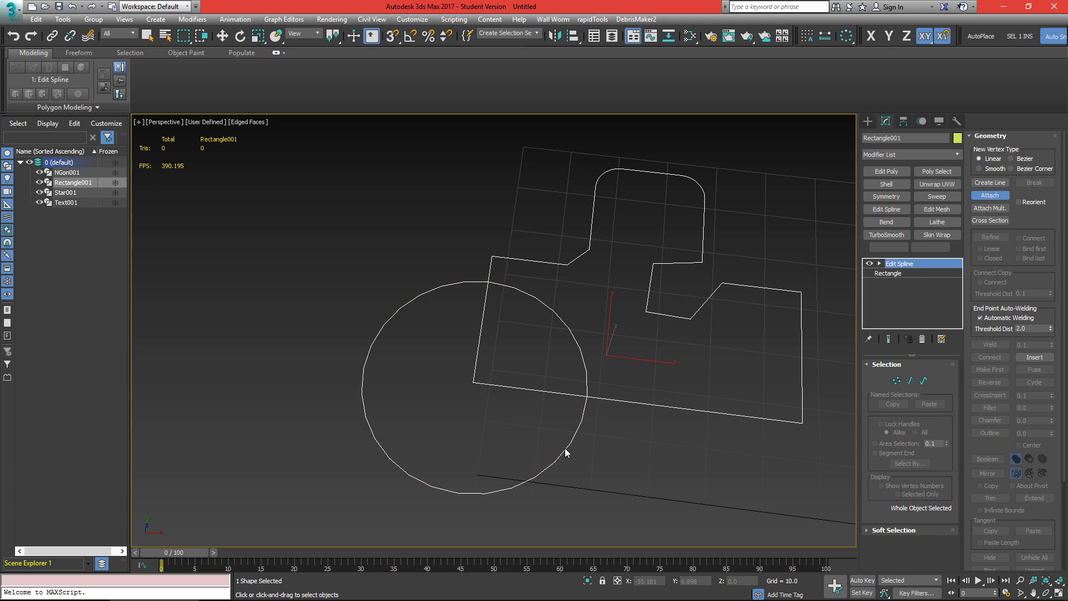
left_click(990, 195)
left_click(924, 381)
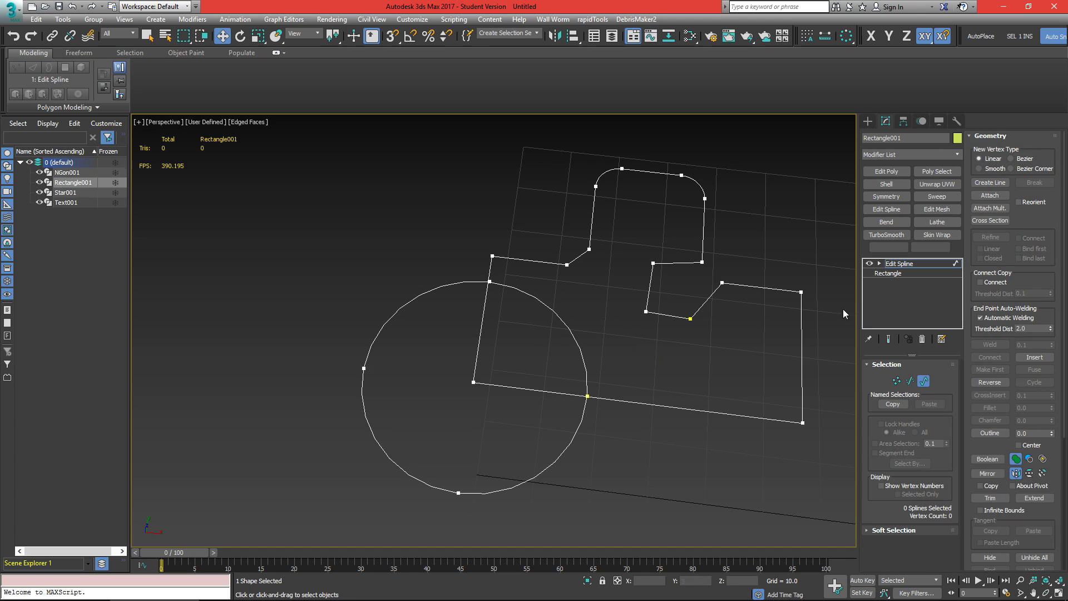
Try a Boolean union of the circle with the outline, examine the merged shape and undo it.
left_click(428, 294)
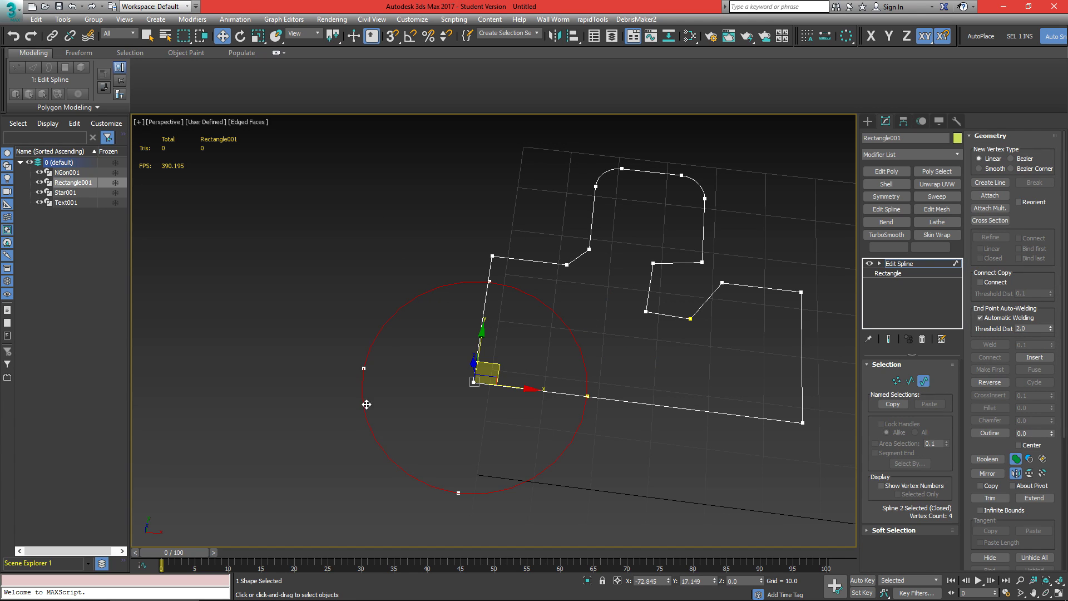
middle_click_drag(641, 387, 604, 353)
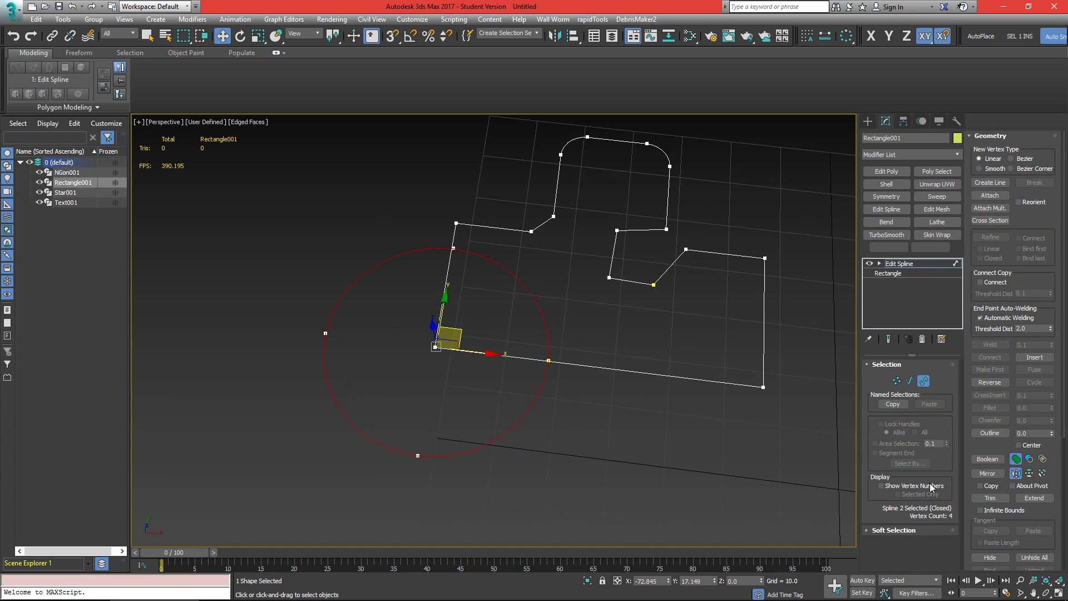
left_click(1000, 456)
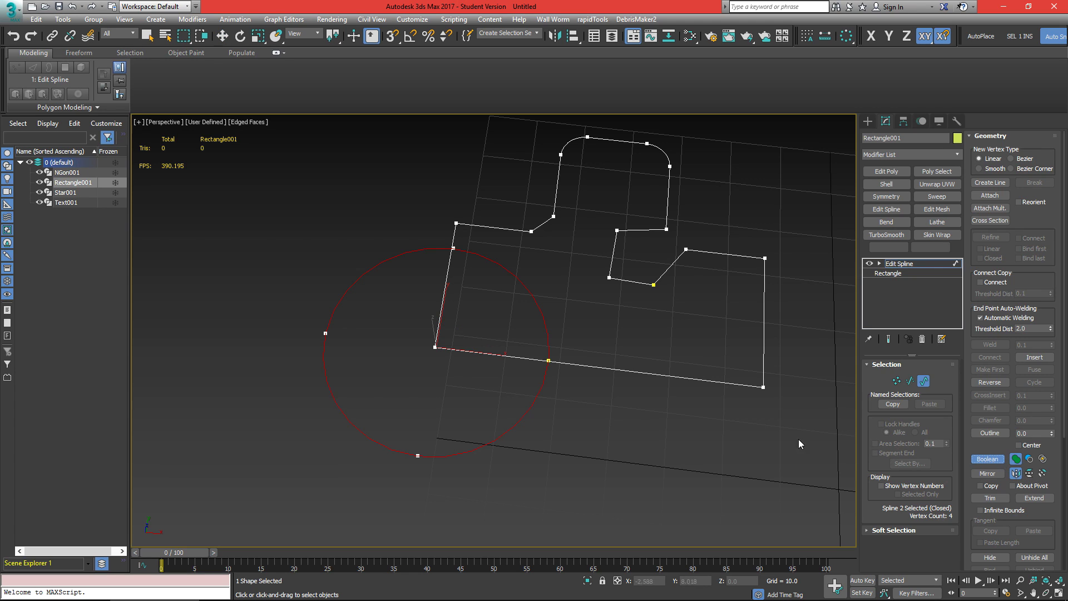
left_click(600, 364)
middle_click_drag(604, 362, 491, 256, "alt")
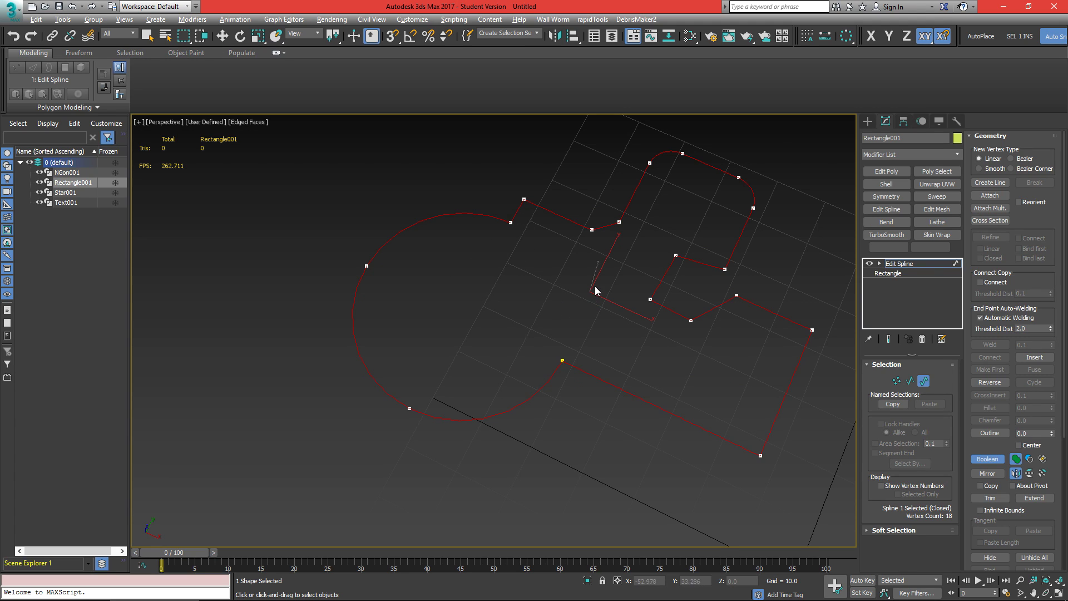
middle_click_drag(595, 286, 489, 252, "alt")
key("ctrl+z")
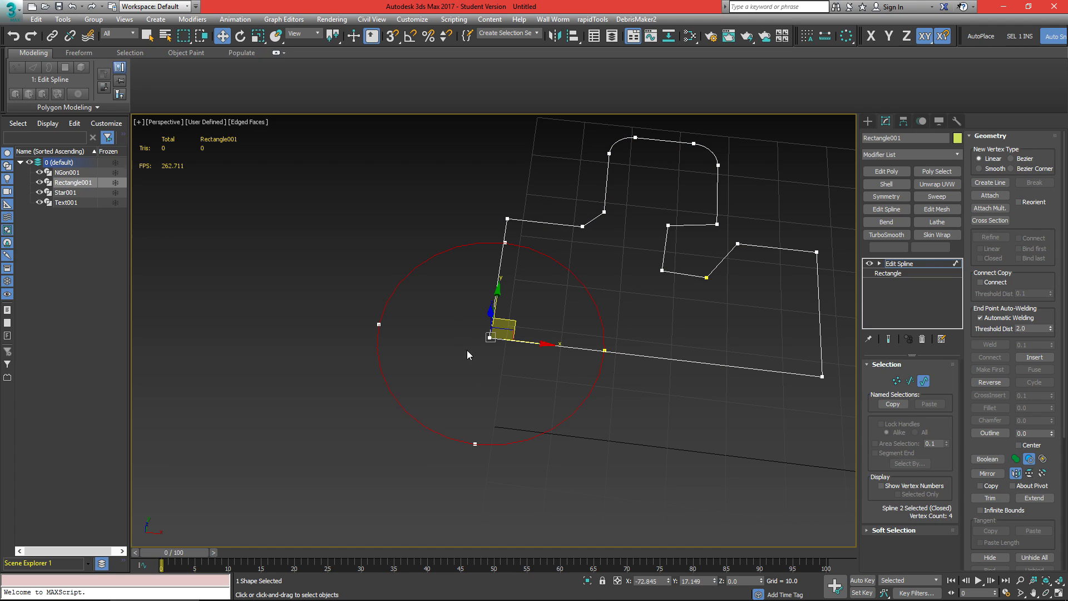
Try a Boolean subtraction of the outline from the selected circle and undo it.
left_click(988, 459)
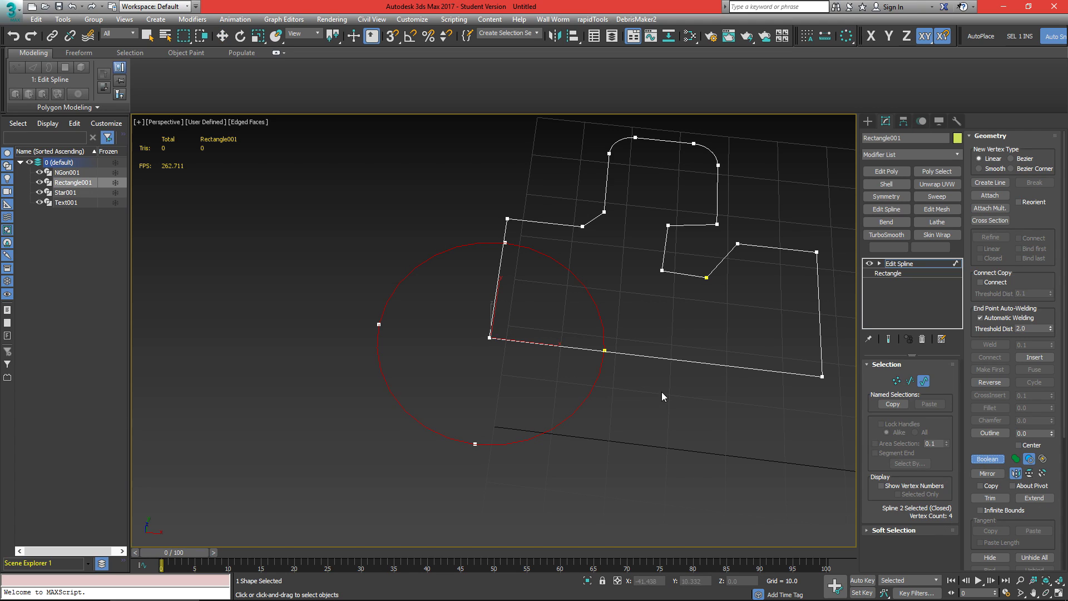
left_click(655, 357)
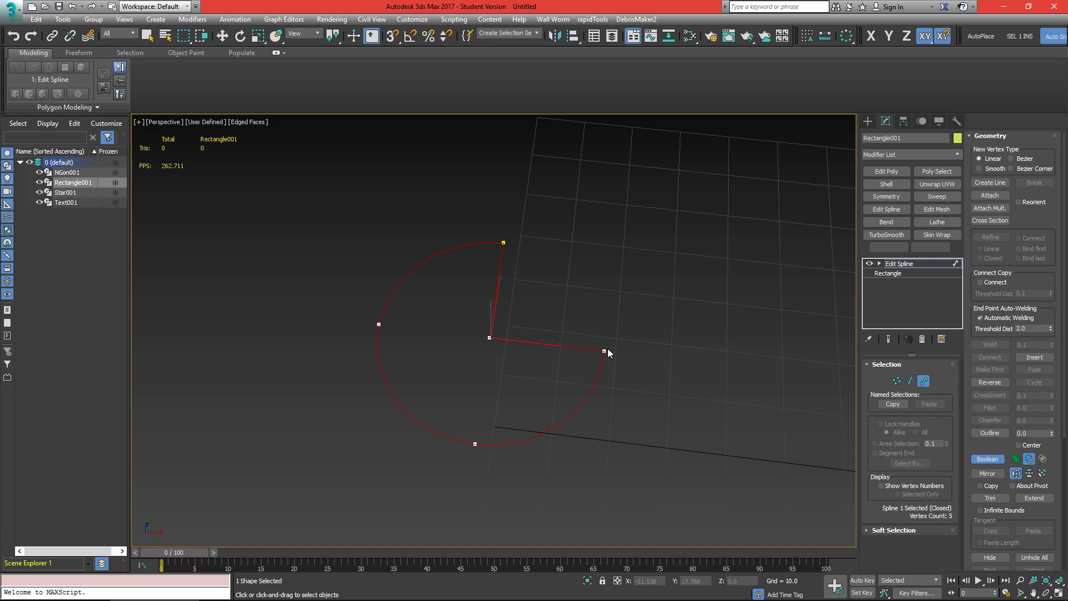
middle_click_drag(538, 289, 589, 333, "alt")
key("ctrl+z")
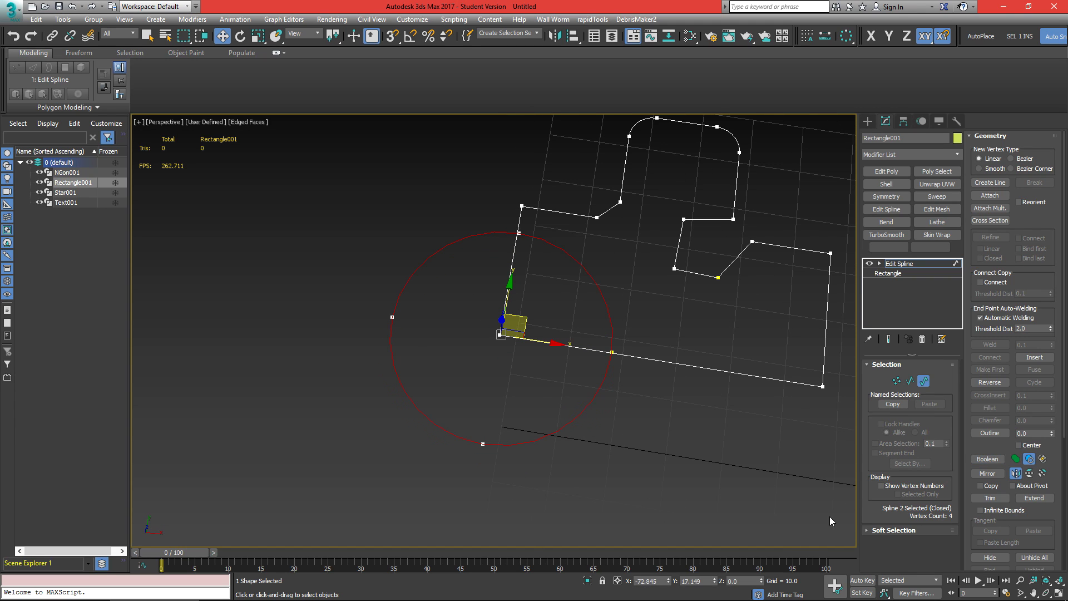
Select the outline, try a Boolean subtraction of the circle from it and undo it.
left_click(741, 374)
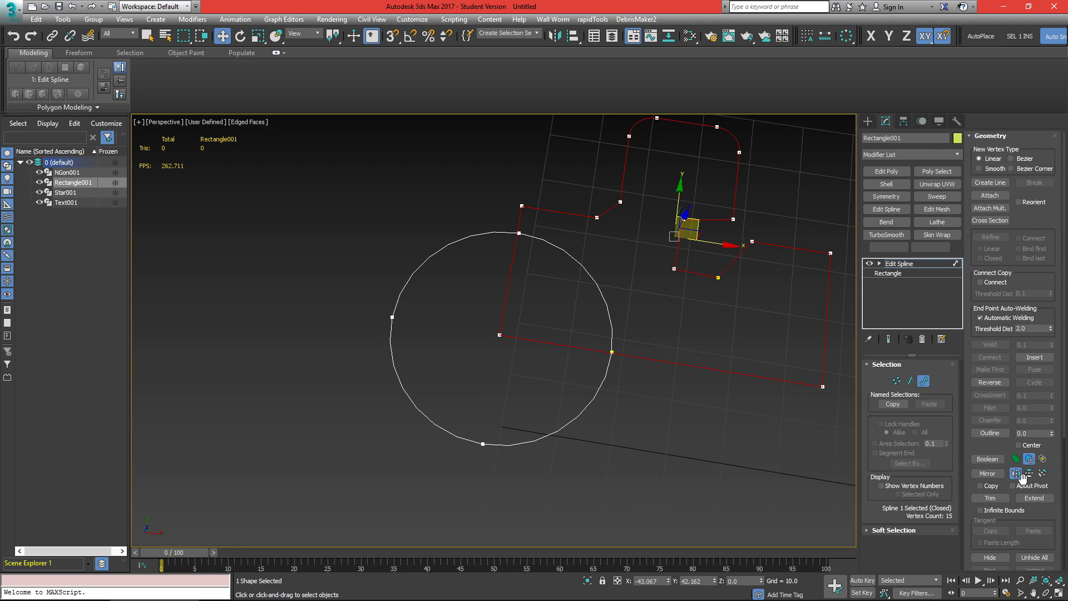
left_click(995, 459)
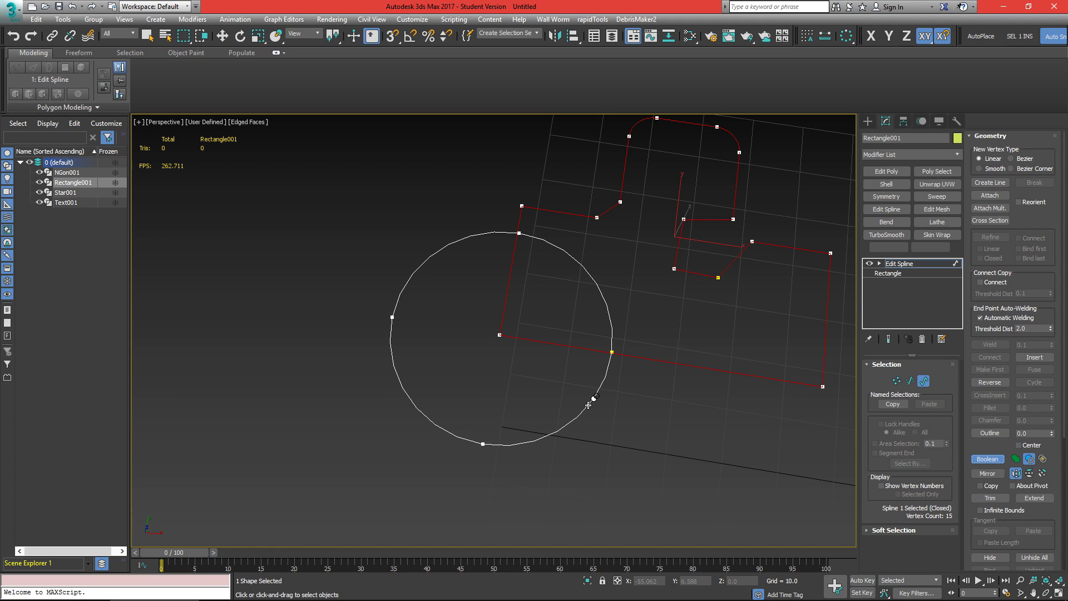
left_click(588, 405)
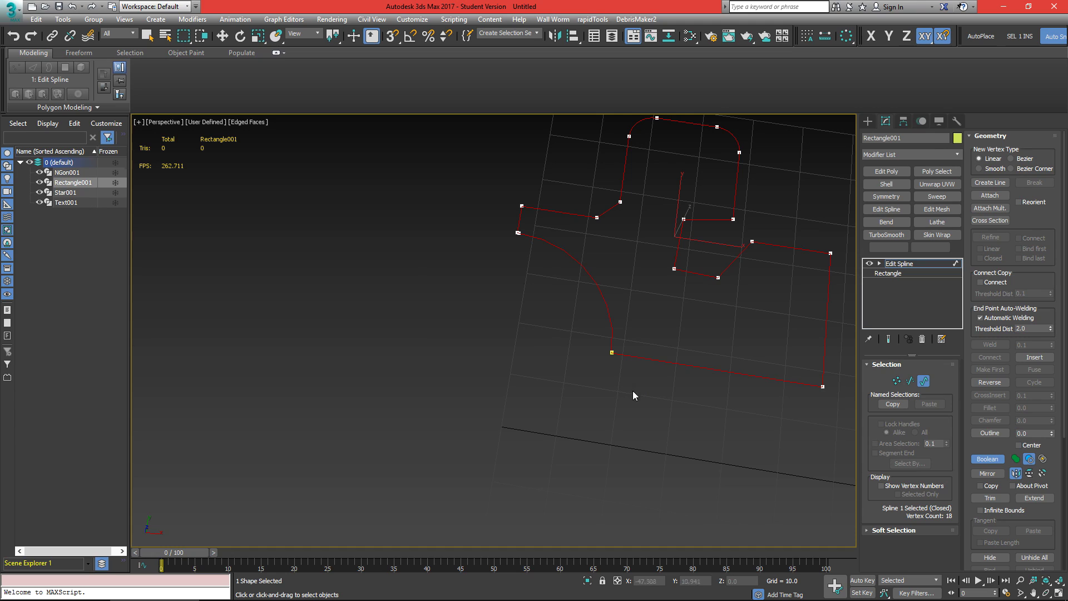
key("ctrl+z")
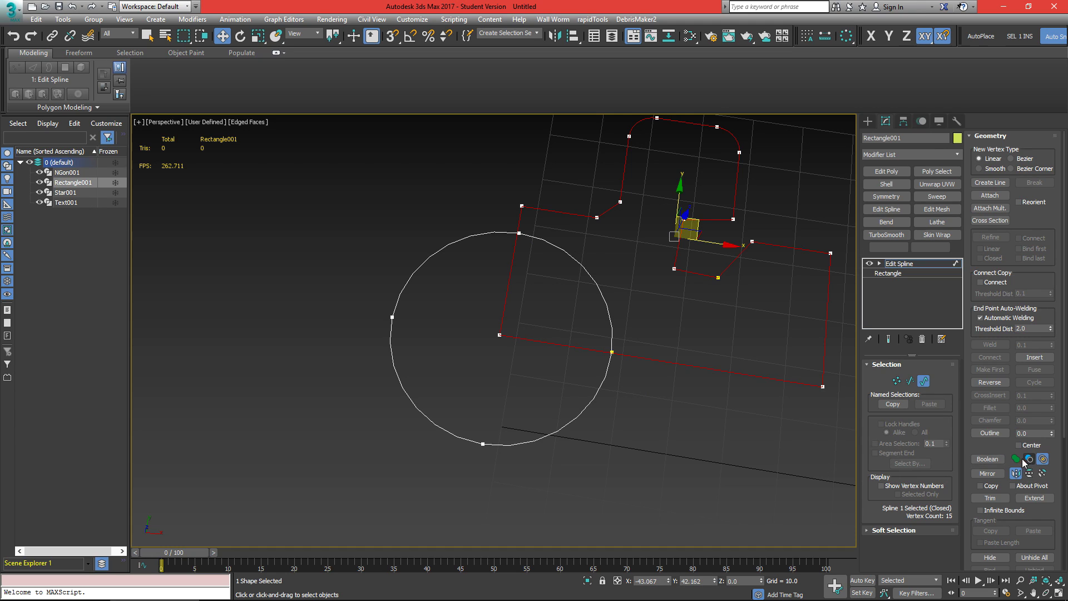
Try a Boolean intersection of the outline and the circle.
left_click(988, 459)
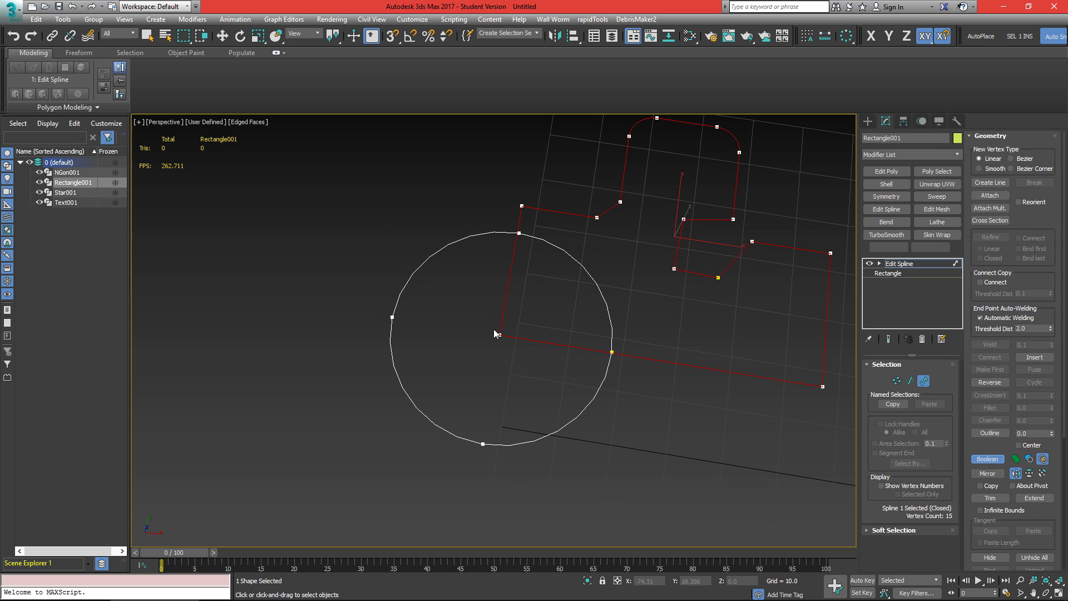
left_click(481, 236)
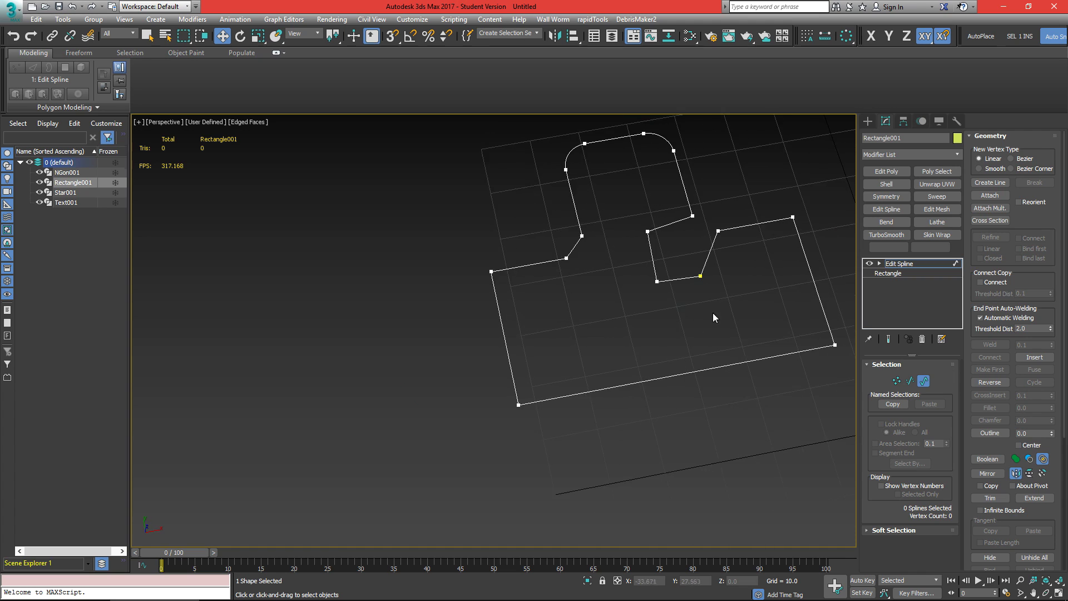
middle_click_drag(714, 316, 789, 397)
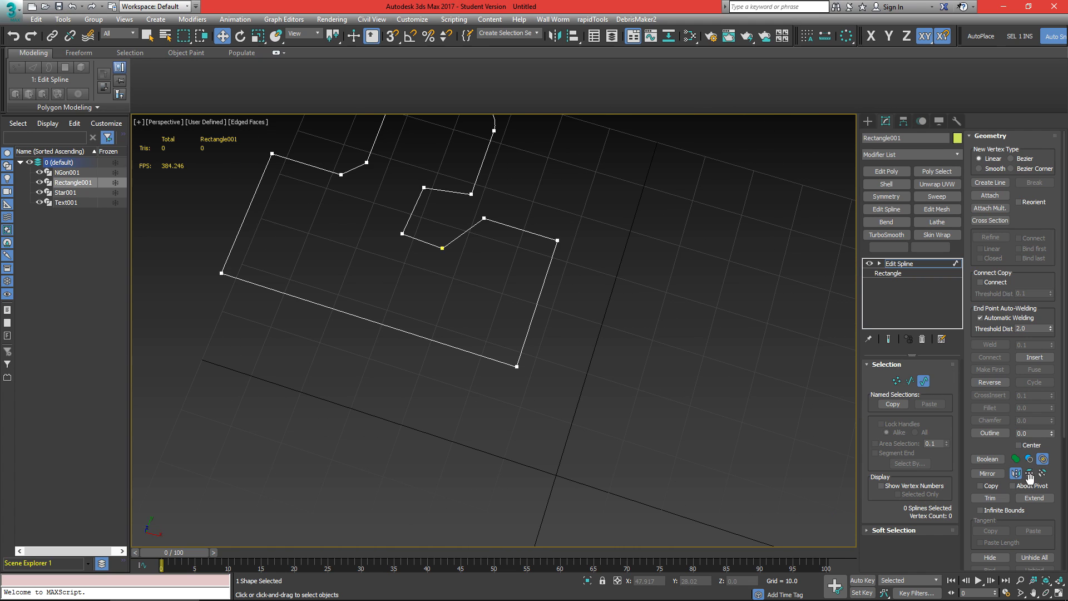
Select the outline spline and mirror it horizontally.
middle_click_drag(505, 329, 638, 403)
left_click(529, 400)
scroll(598, 329, "down", 2)
middle_click_drag(591, 339, 605, 332, "alt")
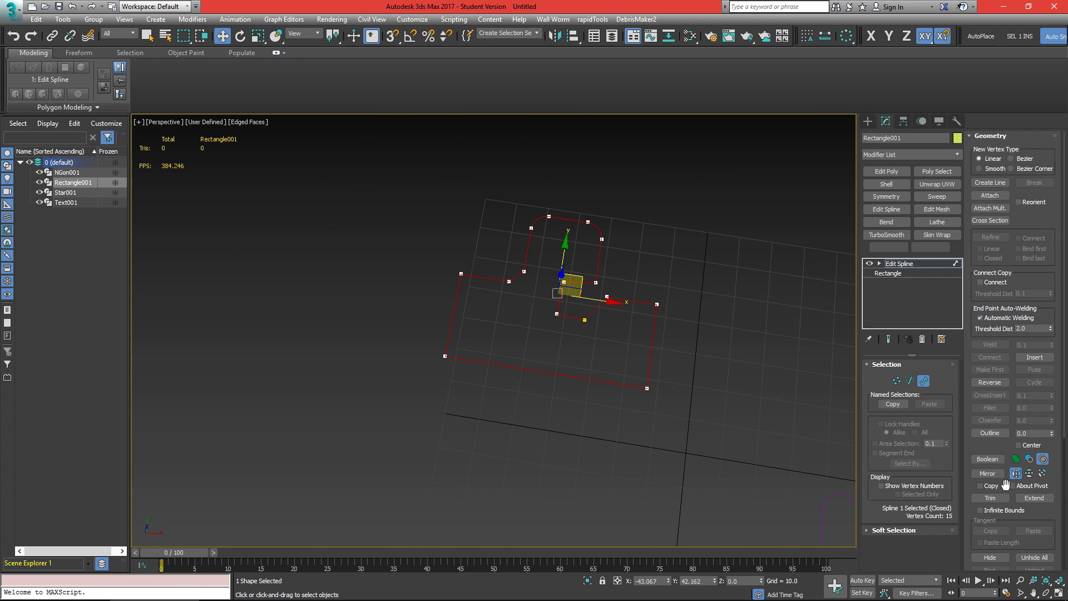
mouse_move(631, 389)
middle_mouse_down()
mouse_move(717, 380)
mouse_move(615, 379)
middle_mouse_up()
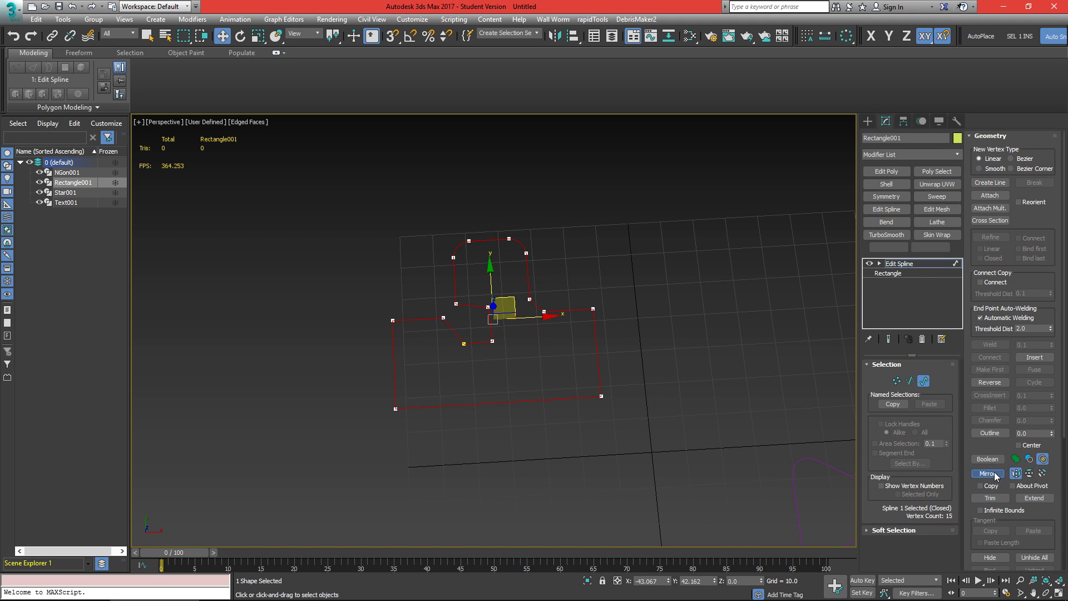
Move the outer corner vertex on the notch side diagonally inward and select the whole outline at spline level.
scroll(488, 313, "up", 3)
middle_click_drag(491, 315, 536, 328)
key("1")
left_click(656, 317)
left_click_drag(679, 317, 622, 372)
key("ctrl+a")
key("3")
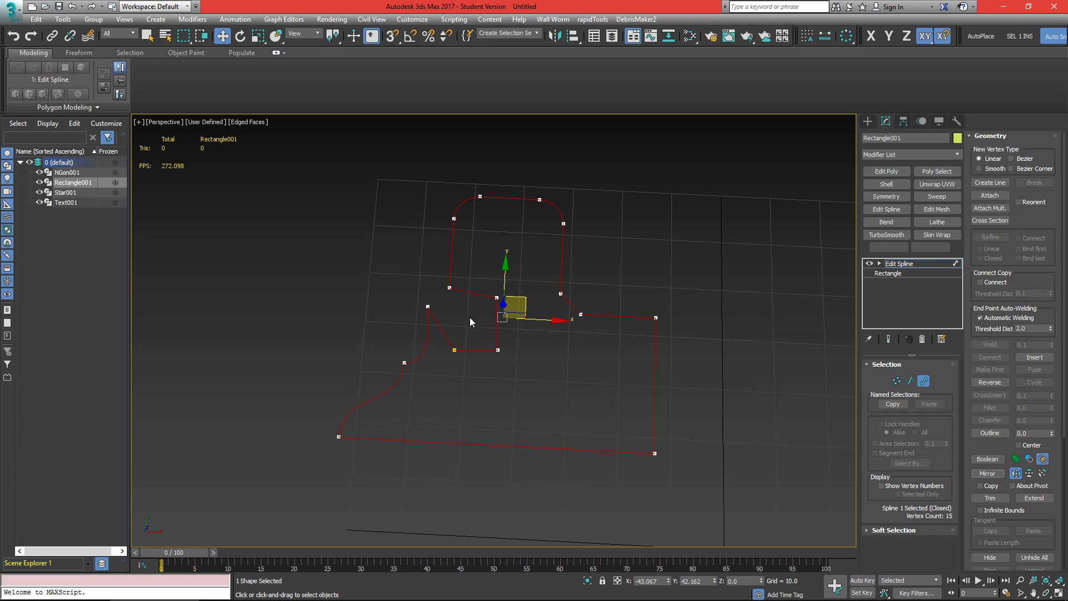
Mirror the outline spline horizontally back and forth, and enable Copy to mirror it as a duplicate.
left_click(987, 474)
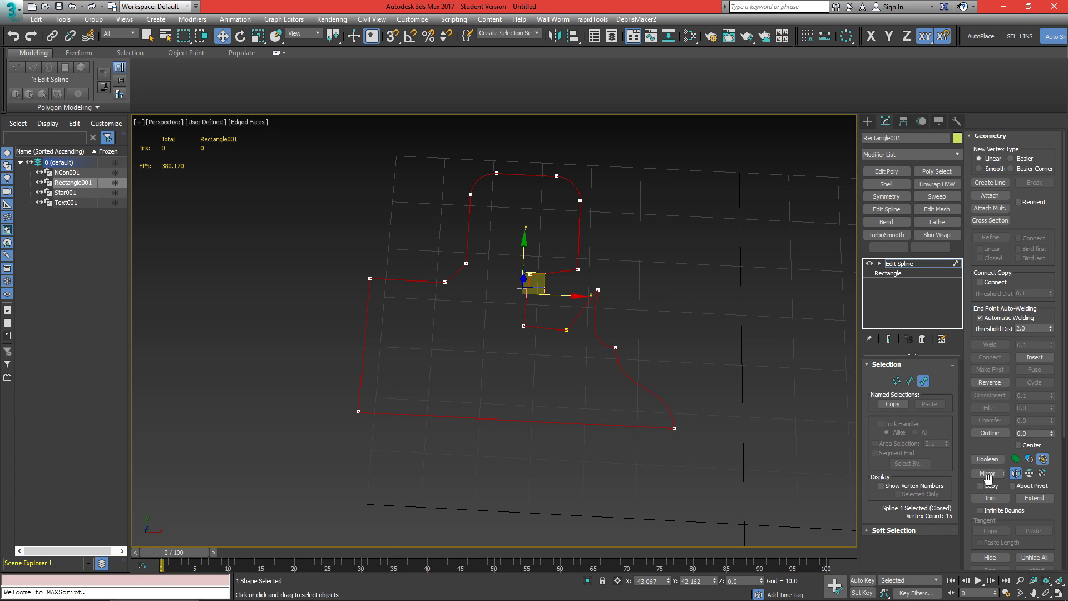
left_click(988, 473)
left_click(991, 487)
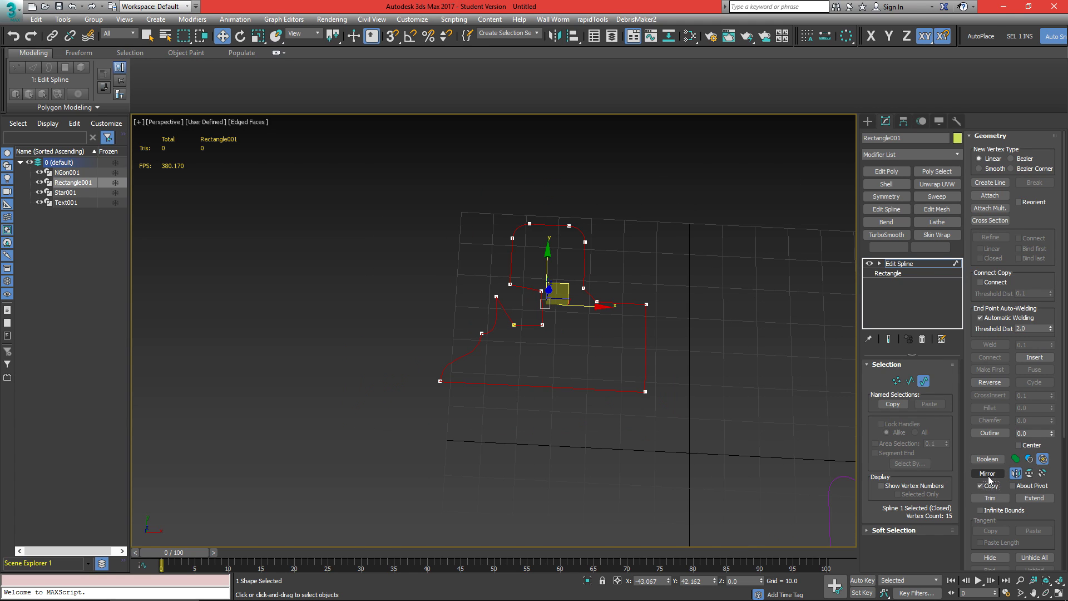
left_click(987, 473)
scroll(605, 293, "down", 5)
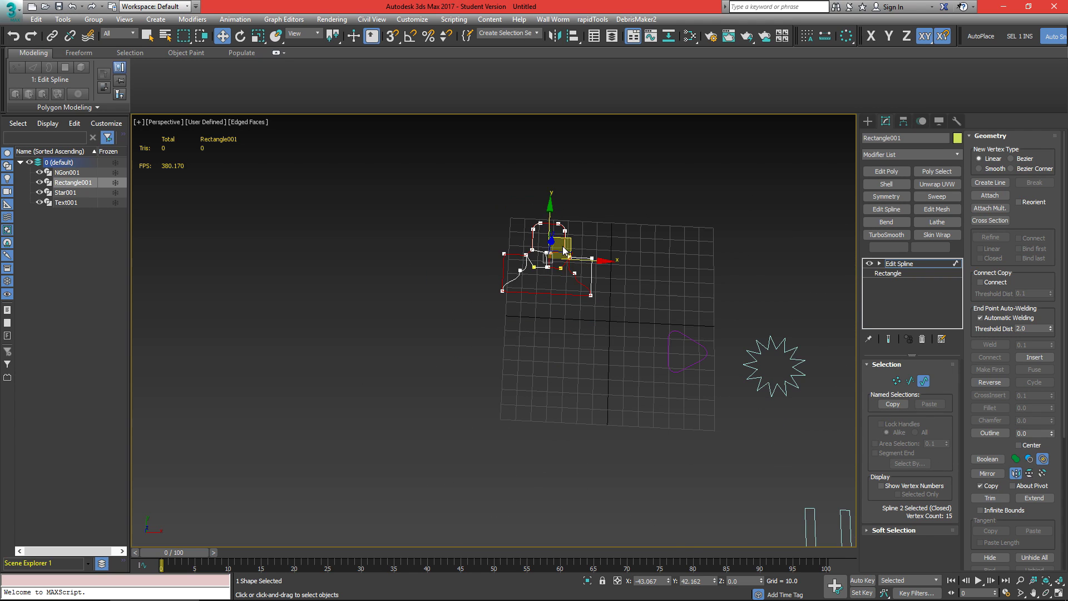
scroll(600, 284, "down", 3)
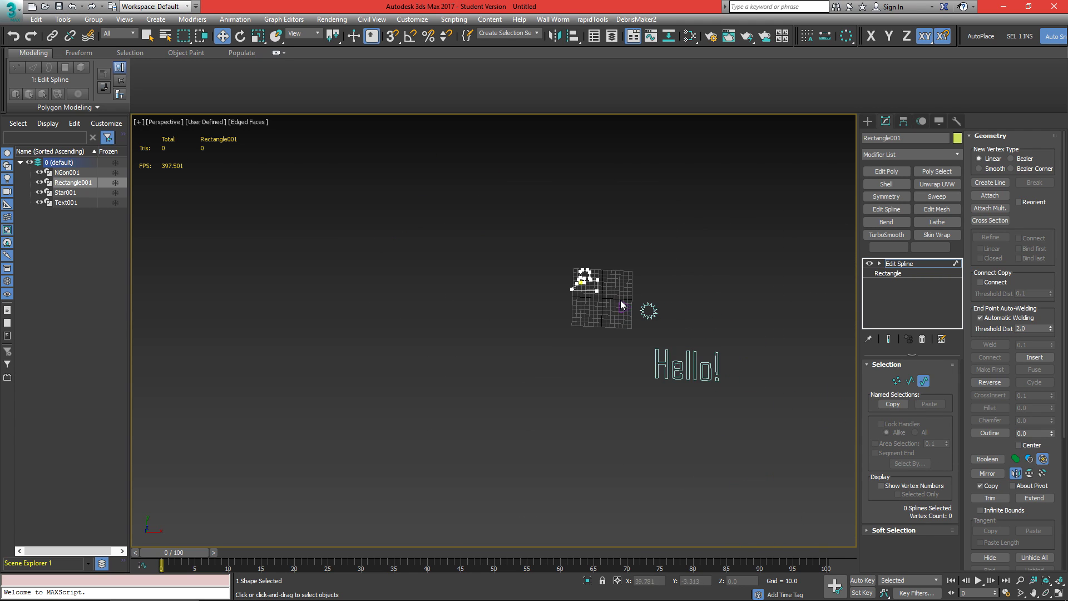
Isolate the outline shape and move only its pivot to X 0, Y 0.
key("alt+q")
left_click(905, 122)
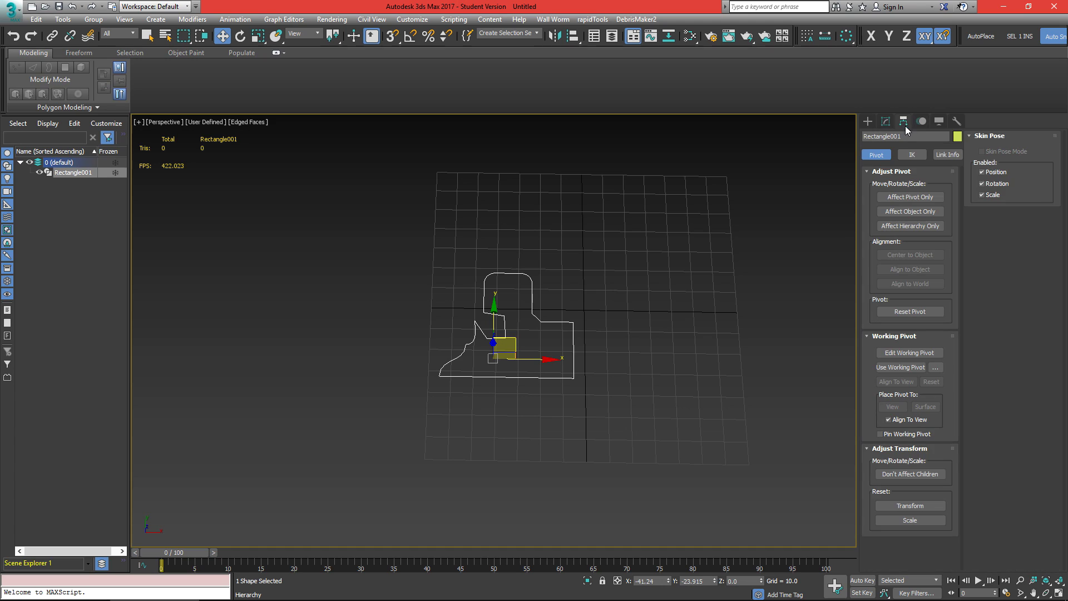
left_click(926, 196)
left_click_drag(529, 359, 591, 323)
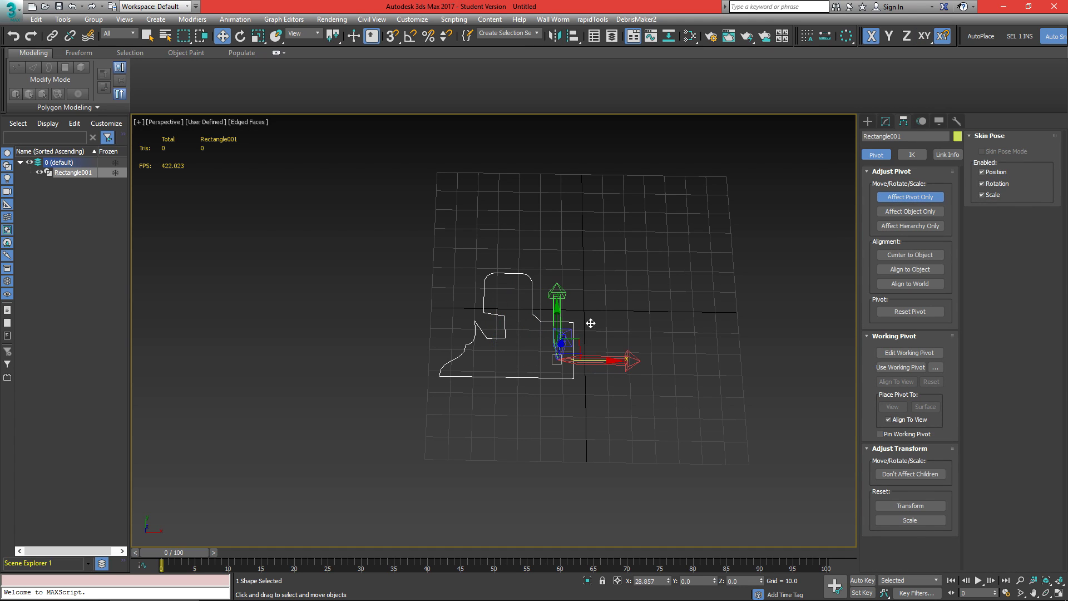
left_click_drag(583, 360, 541, 360)
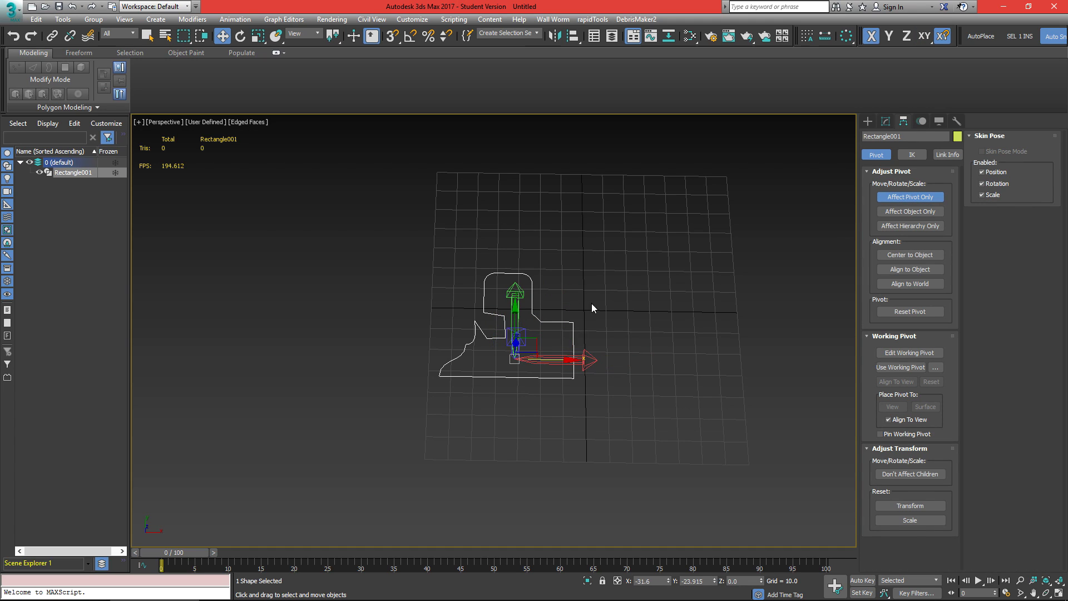
right_click(668, 581)
right_click(715, 581)
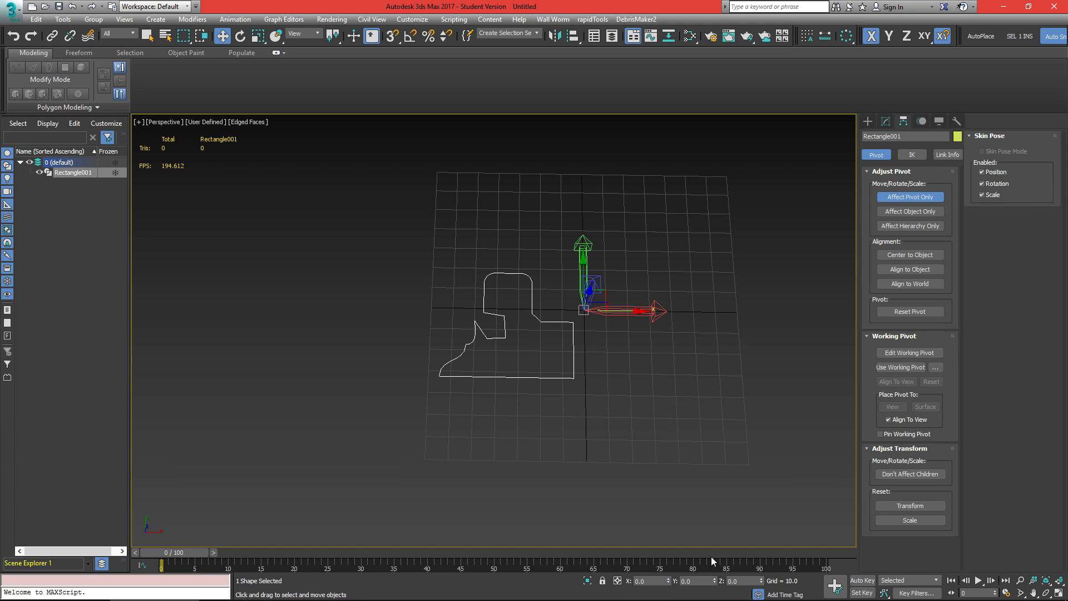
left_click(916, 196)
left_click(886, 121)
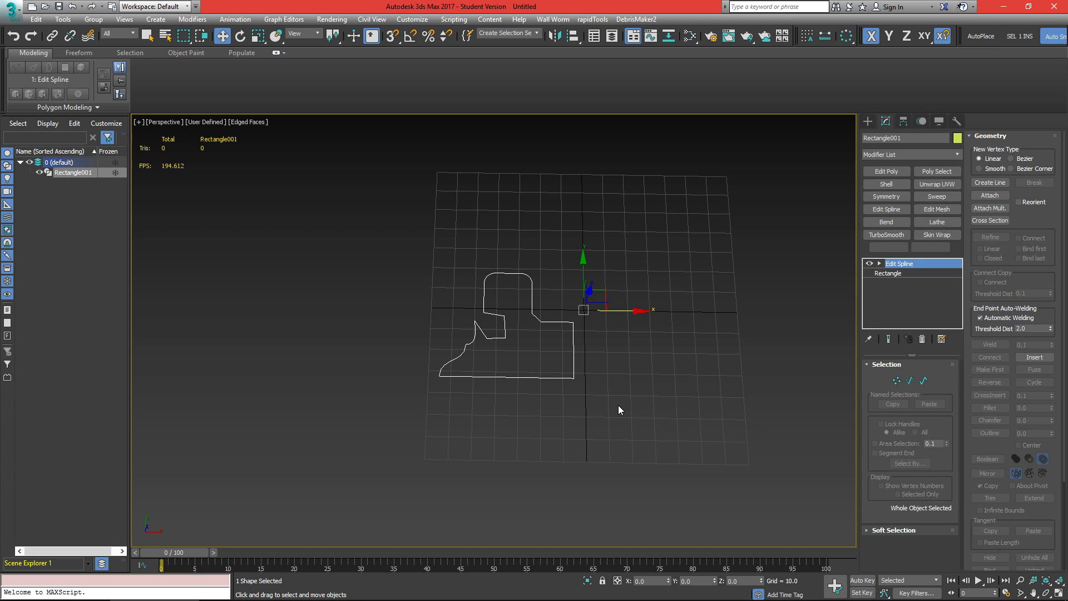
Select the outline at spline level and mirror a horizontal copy of it about the pivot.
key("3")
left_click(552, 377)
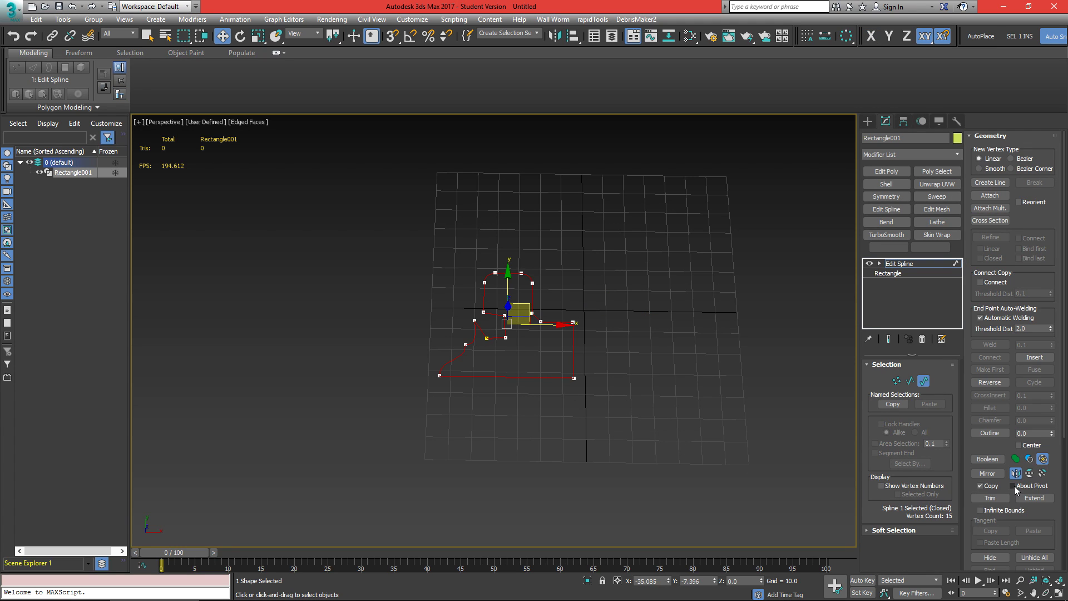
left_click(1018, 487)
left_click(988, 473)
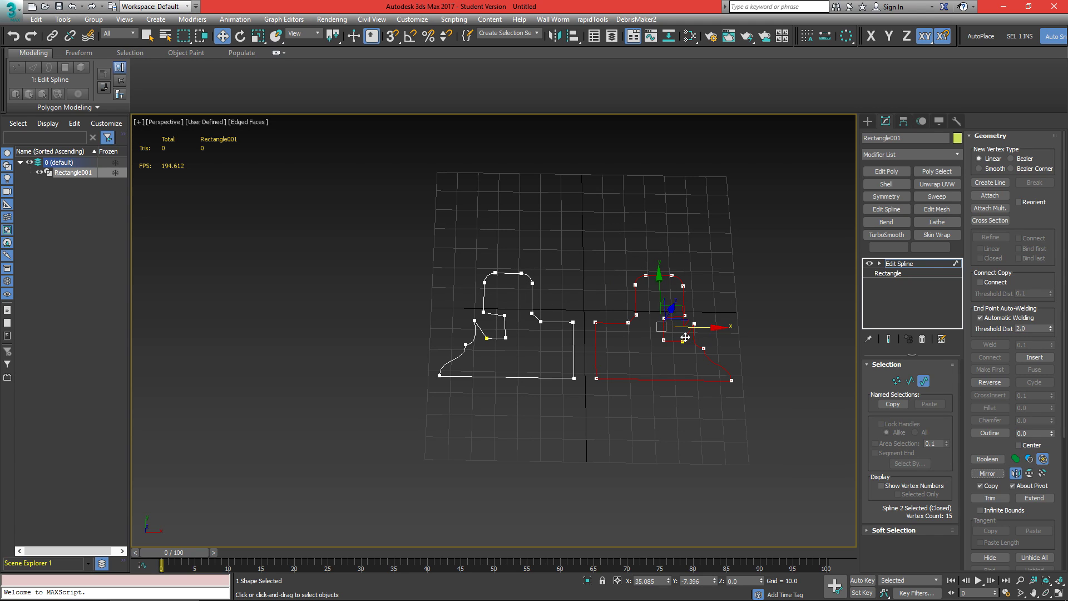
scroll(635, 341, "up", 3)
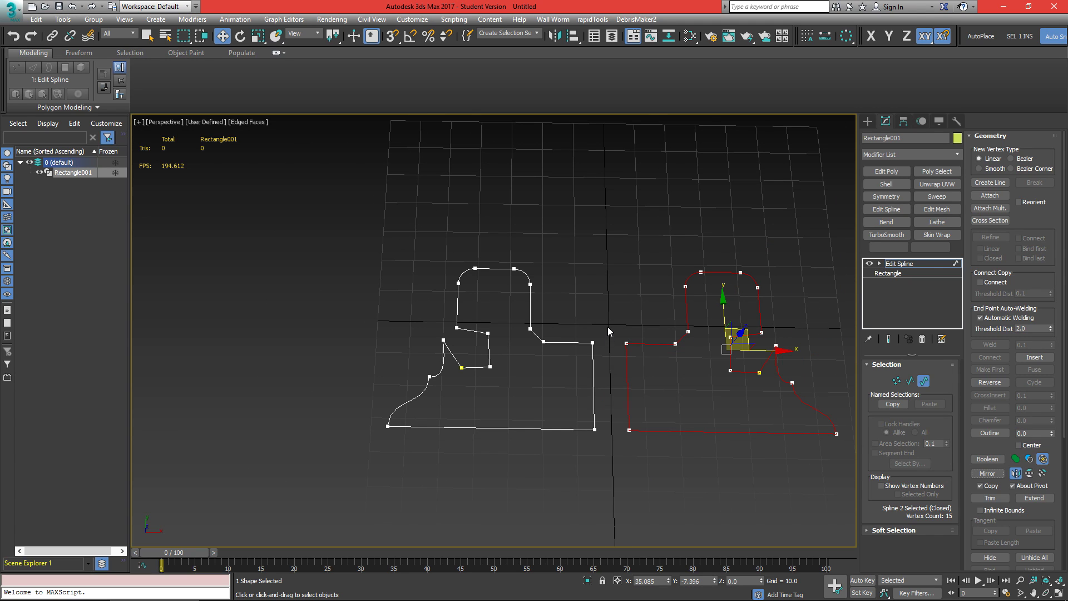
With Copy turned off, select both splines and mirror them vertically about the pivot several times.
left_click(987, 487)
scroll(756, 372, "down", 4)
left_click_drag(254, 510, 255, 509)
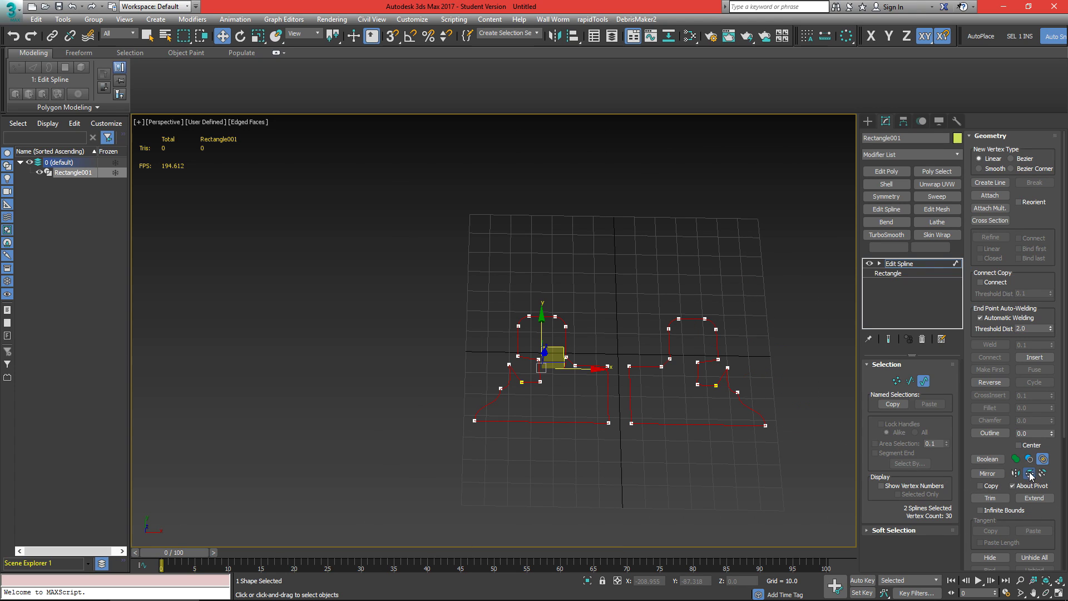
left_click(1029, 474)
left_click(981, 474)
left_click(979, 474)
left_click(979, 474)
left_click(978, 475)
left_click(977, 473)
left_click(980, 473)
Turn off About Pivot and mirror the splines vertically twice about their own center.
left_click(1014, 486)
left_click(992, 473)
left_click(992, 474)
Try the Outline operation on the single outline spline by varying its offset amount.
middle_click_drag(728, 436, 626, 436)
middle_click_drag(627, 435, 633, 470, "alt")
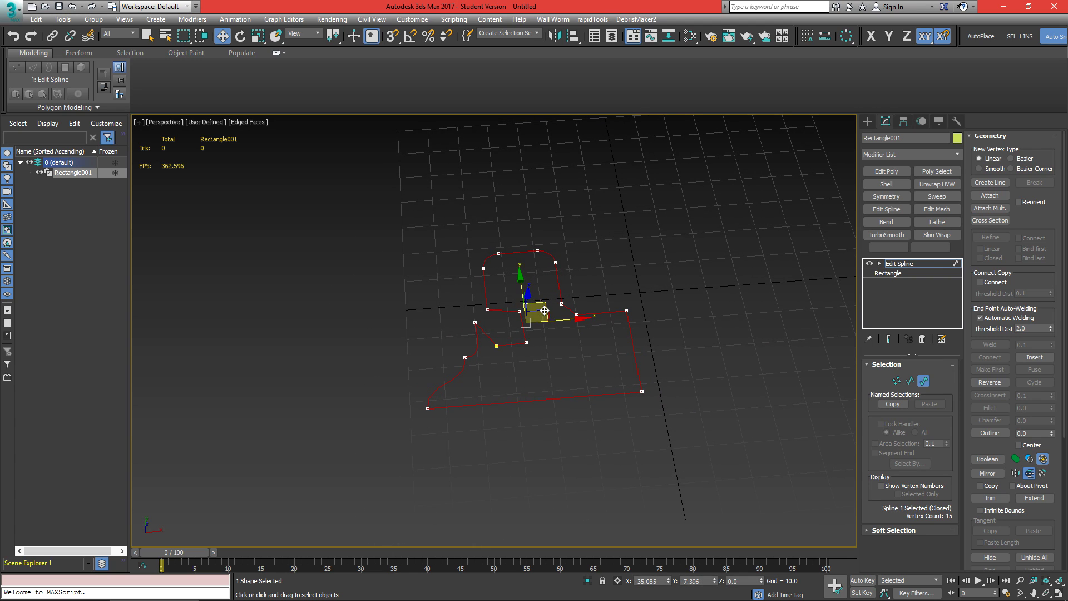
middle_click_drag(620, 328, 642, 341)
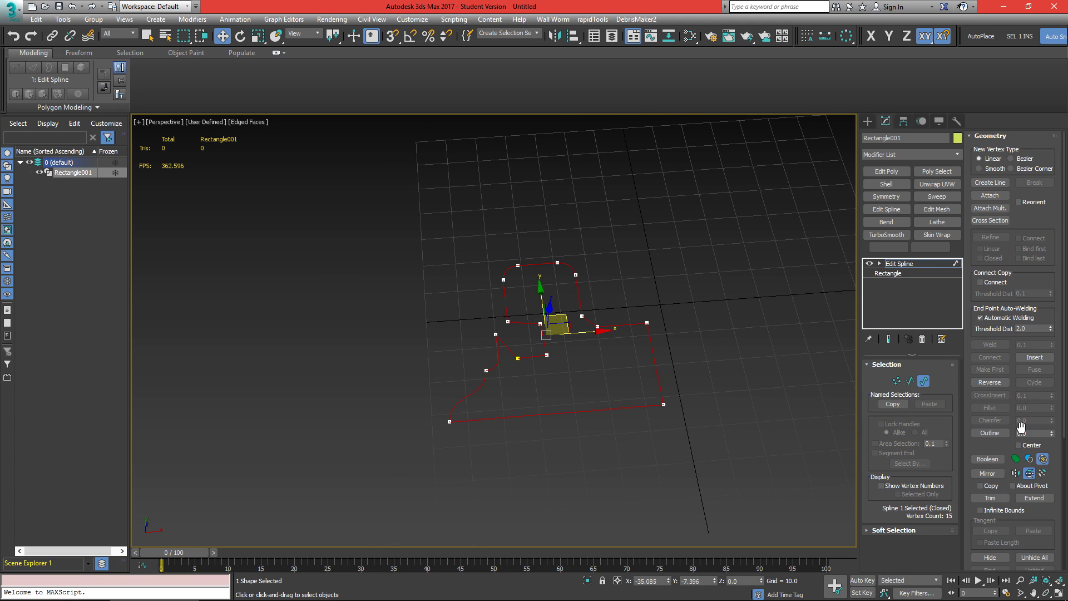
left_click_drag(1053, 437, 1051, 432)
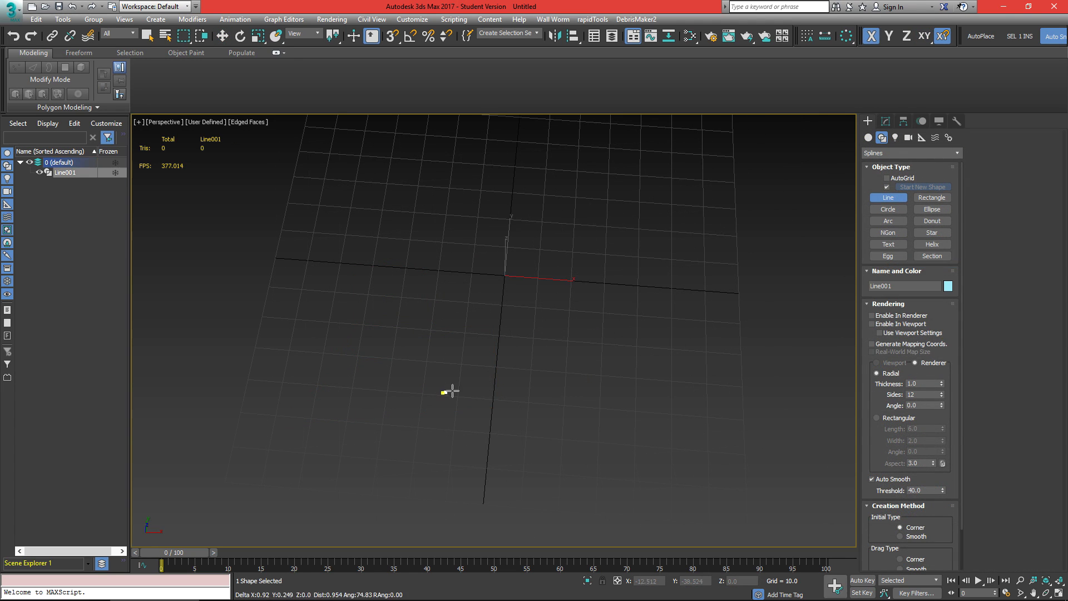
Draw an open five-point line that runs nearly straight across the grid and curves upward at its far end.
left_click(443, 392)
left_click(646, 390)
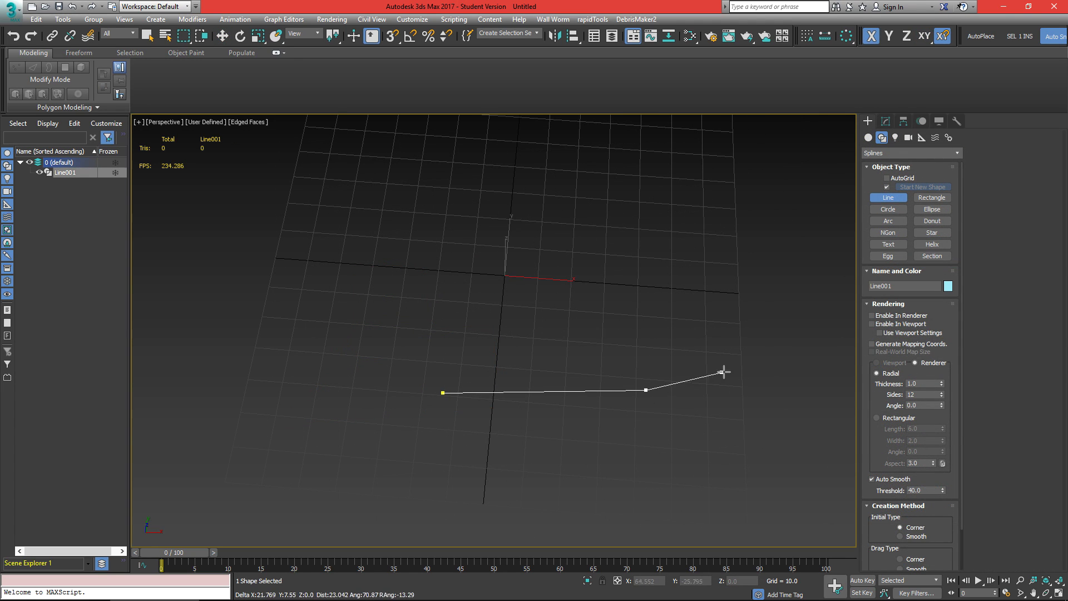
left_click(744, 365)
left_click(806, 316)
left_click(829, 247)
right_click(813, 284)
middle_click_drag(813, 284, 797, 301)
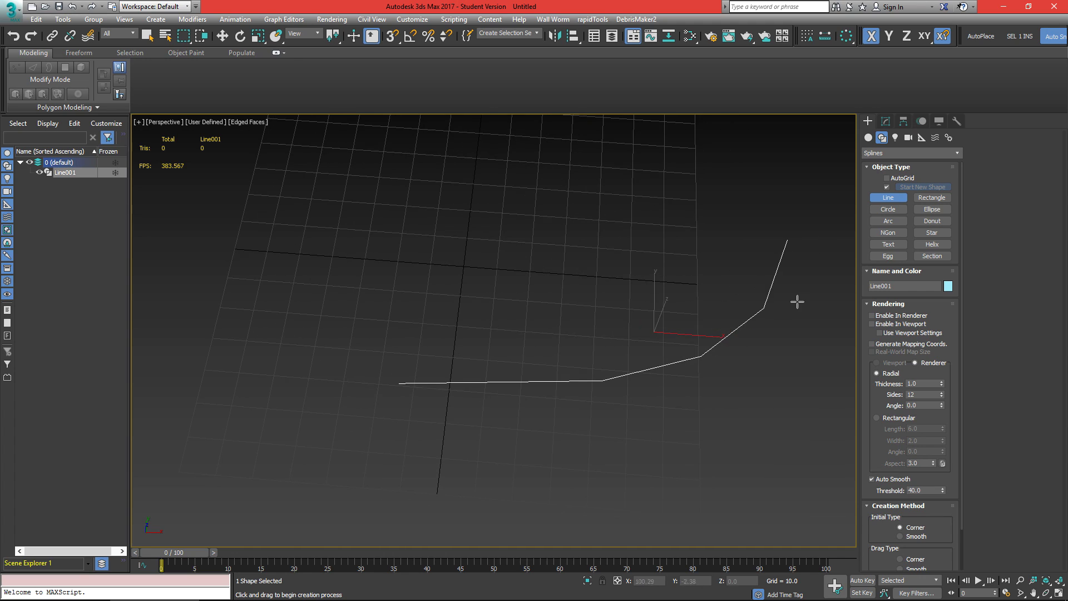
Select the line at spline level, outline it into a thin closed strip, and undo the extra second outline.
left_click(886, 121)
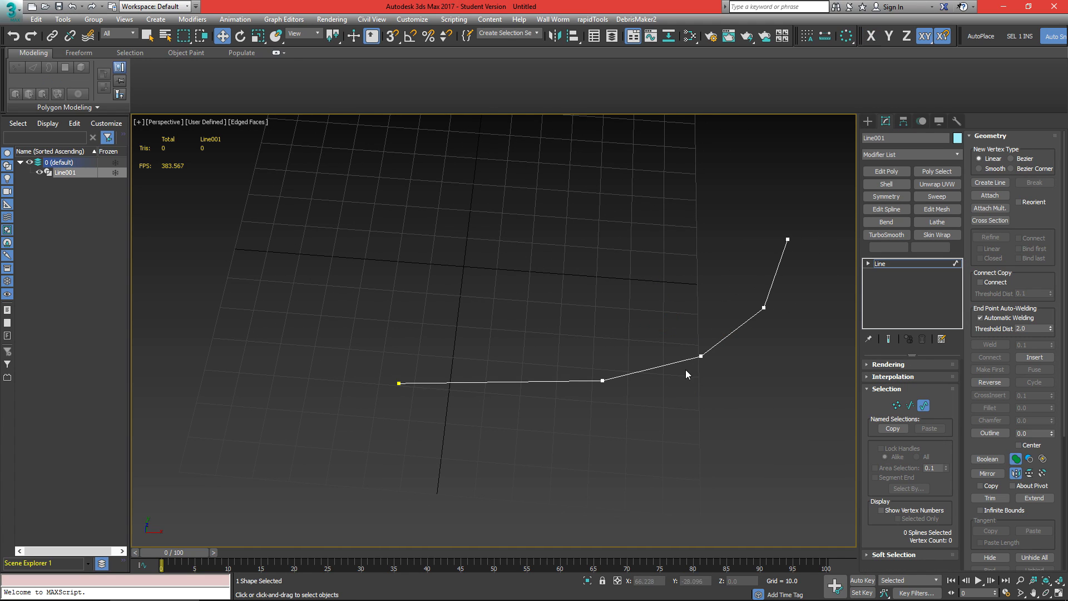
left_click(729, 336)
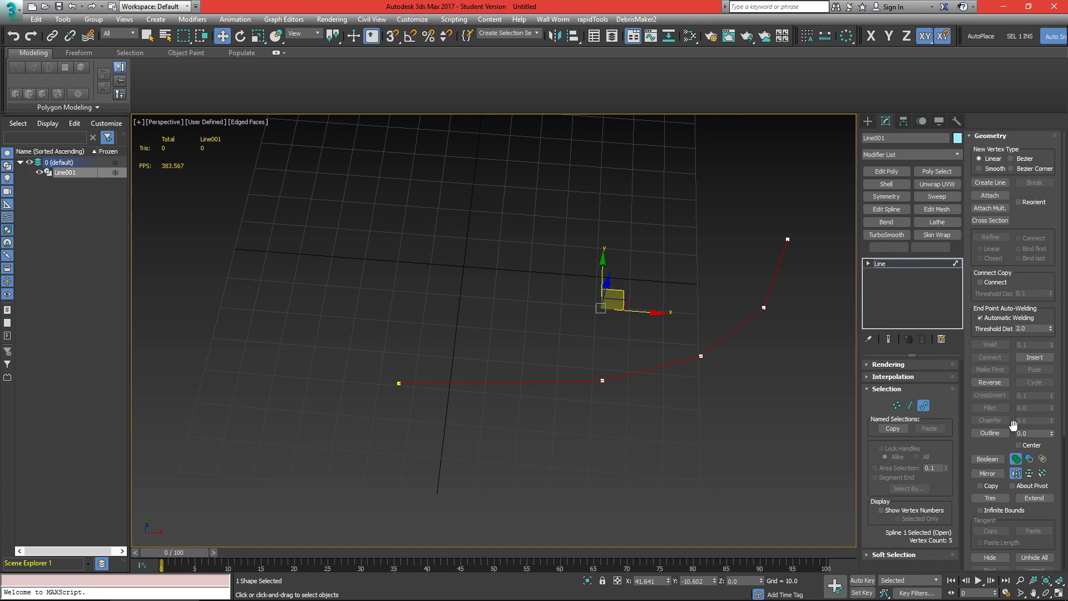
mouse_move(1053, 438)
left_mouse_down()
mouse_move(1052, 424)
mouse_move(1051, 437)
left_mouse_up()
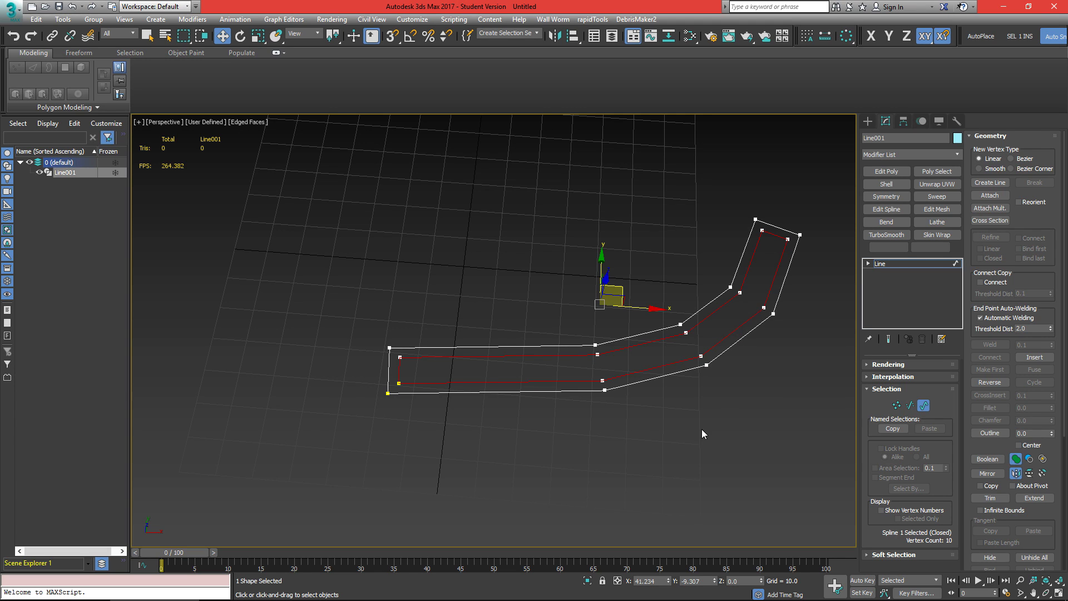
key("ctrl+z")
middle_click_drag(602, 416, 779, 378, "alt")
left_click(606, 240)
scroll(1003, 460, "down", 1)
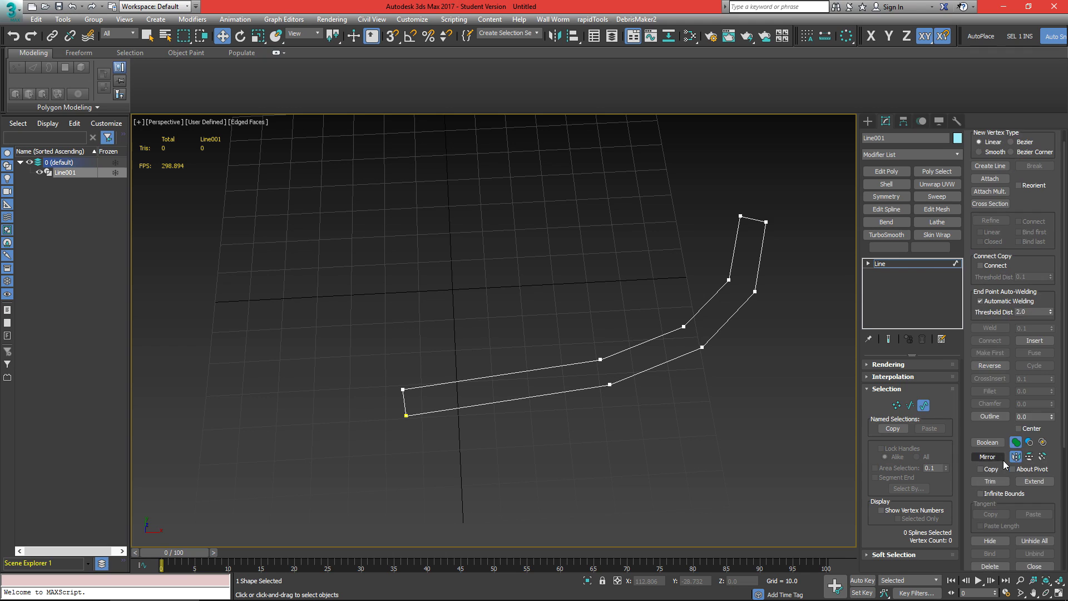
scroll(1003, 460, "down", 1)
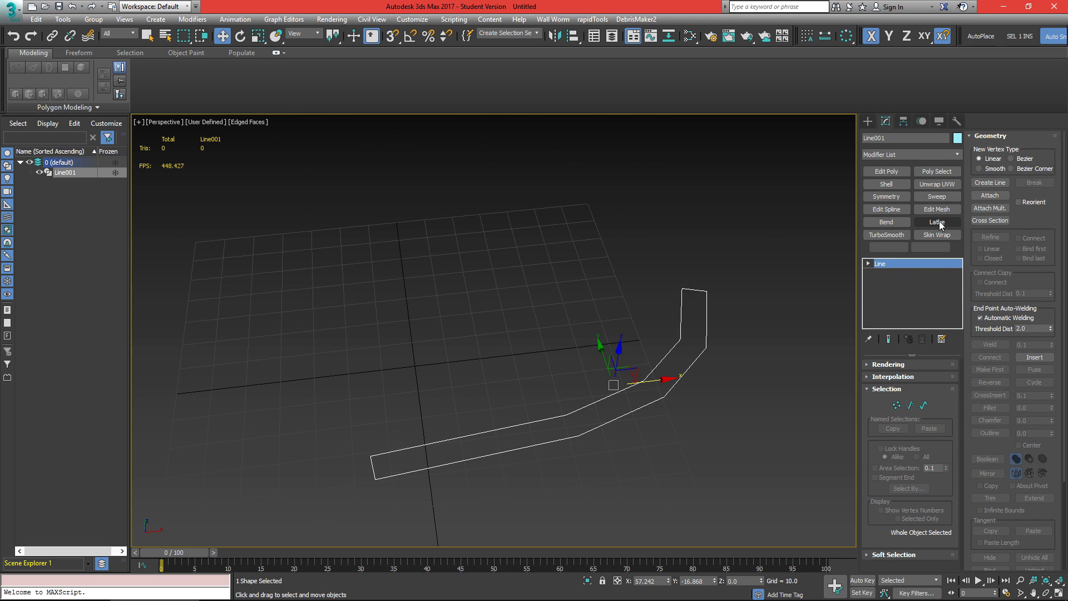
Rotate the strip profile 90 degrees about the X axis so it stands upright, with snaps turned on.
middle_click_drag(618, 368, 667, 214, "alt")
key("e")
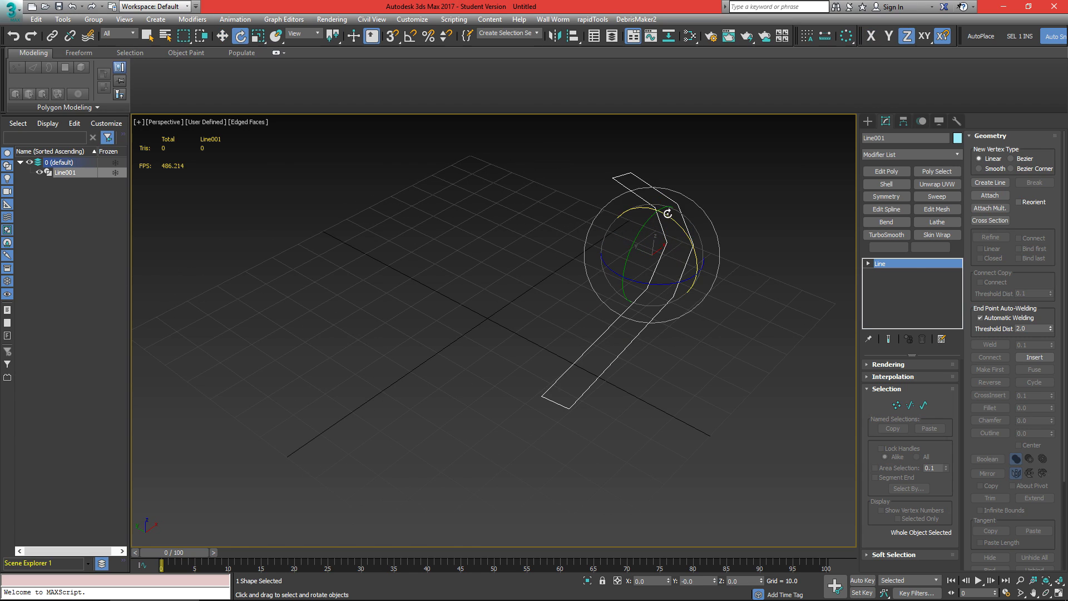
left_click_drag(668, 214, 718, 252)
key("s")
key("a")
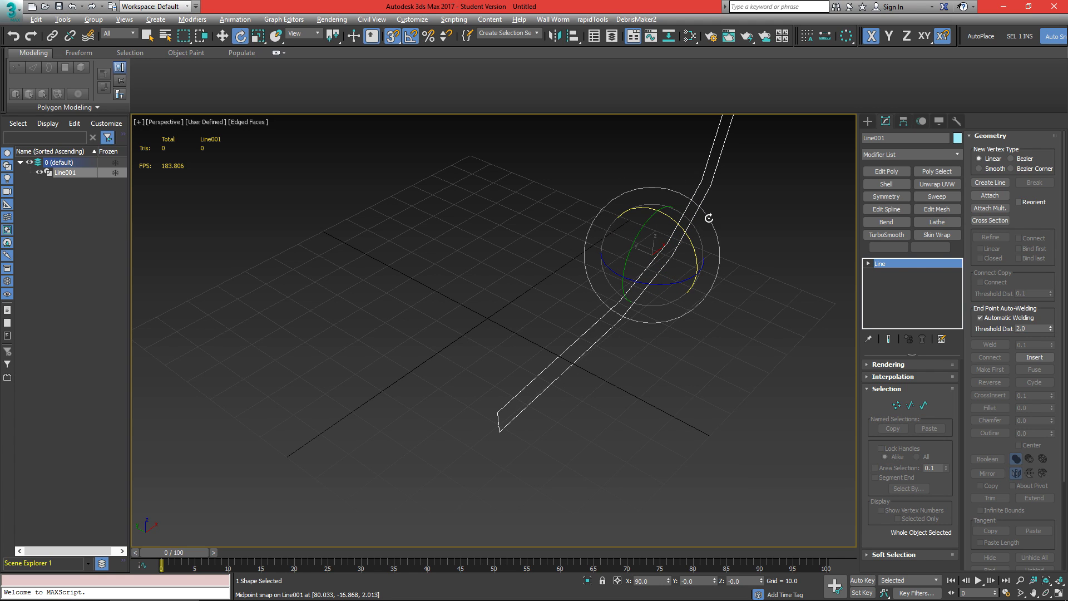
Position the upright profile at about X 73.3, Y 0 and Z 25.3.
middle_click_drag(709, 218, 688, 313, "alt")
key("w")
left_click_drag(649, 289, 671, 236)
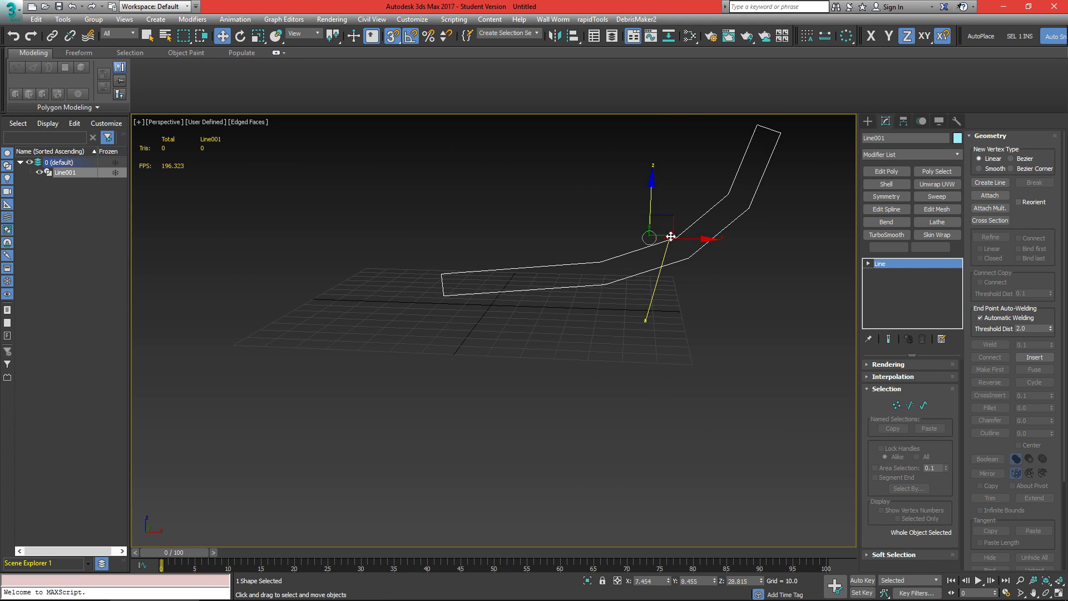
mouse_move(671, 237)
middle_mouse_down("alt")
mouse_move(670, 311)
mouse_move(632, 349)
mouse_move(658, 371)
mouse_move(547, 367)
mouse_move(568, 352)
middle_mouse_up("alt")
right_click(669, 582)
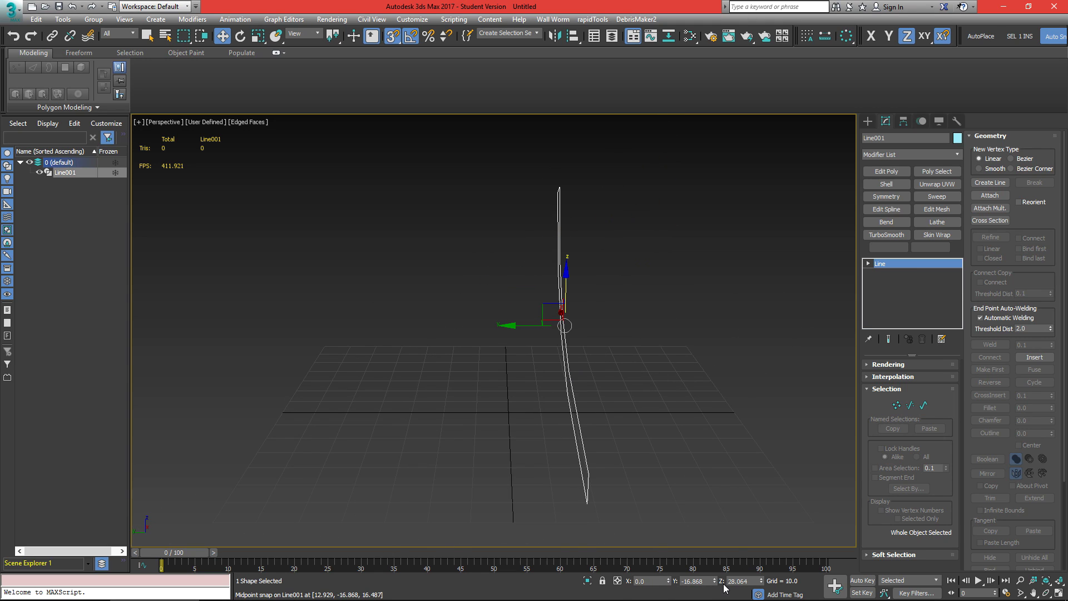
right_click(716, 582)
right_click(761, 582)
left_click_drag(558, 359, 558, 302)
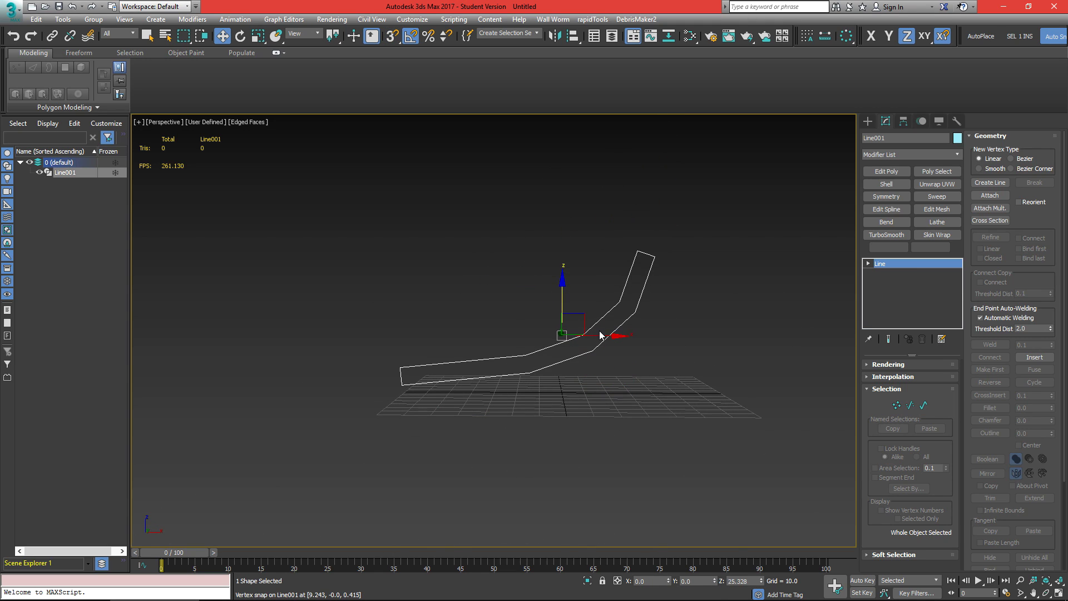
left_click_drag(601, 335, 767, 339)
Apply a Lathe modifier to the upright profile.
middle_click_drag(690, 336, 654, 391, "alt")
left_click(944, 222)
left_click(937, 222)
mouse_move(640, 345)
middle_mouse_down("alt")
mouse_move(646, 334)
mouse_move(629, 367)
mouse_move(631, 346)
middle_mouse_up("alt")
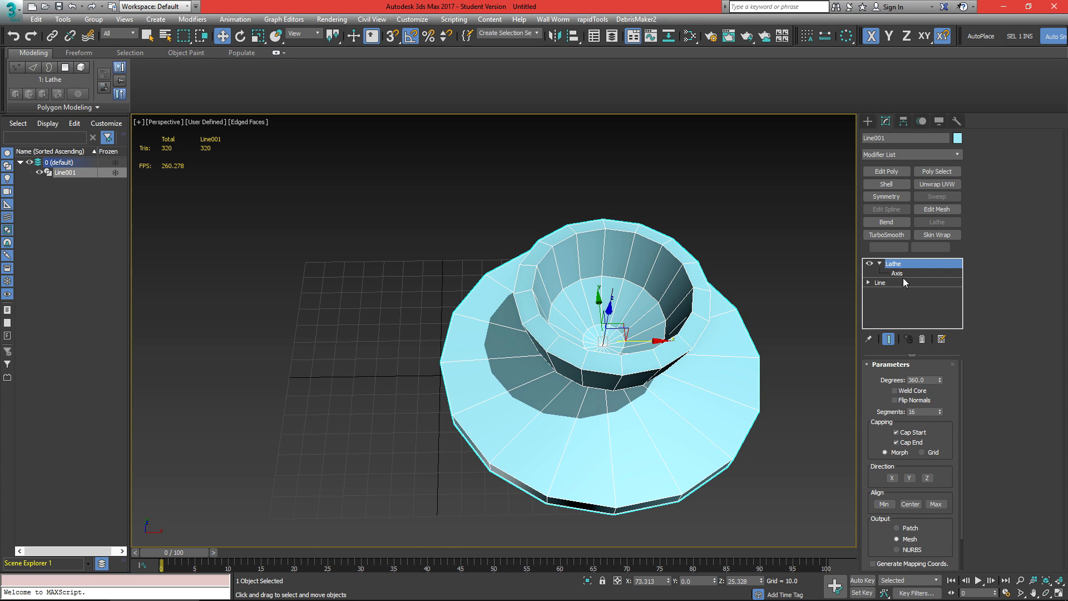
Shift the Lathe axis along X to vary the bowl's width and center hole, and undo the axis moves.
left_click(904, 273)
left_click_drag(635, 341, 432, 343)
middle_click_drag(479, 321, 559, 268)
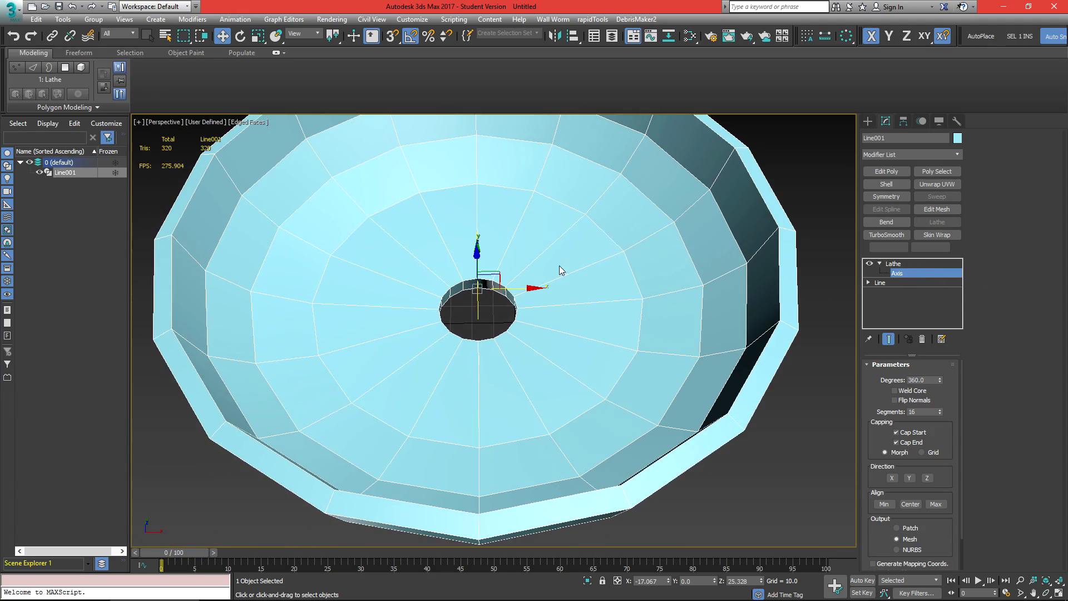
left_click_drag(523, 288, 615, 295)
key("ctrl+z")
key("ctrl+z")
Delete the Lathe modifier from the line.
left_click(890, 264)
right_click(897, 263)
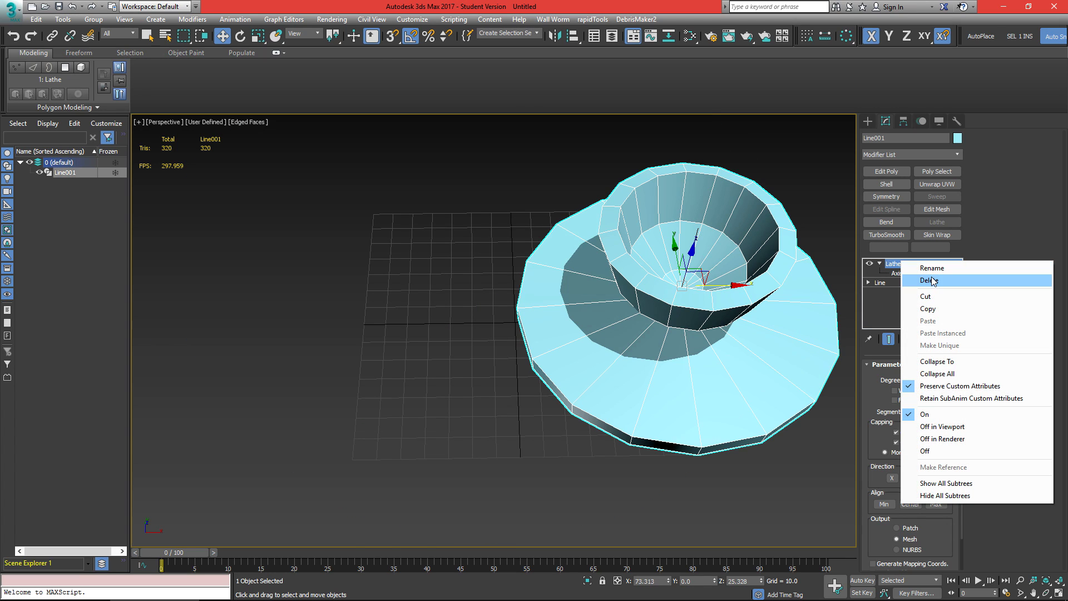
left_click(934, 281)
Move only the profile's pivot along X to 0, near the strip's inner end.
left_click(904, 121)
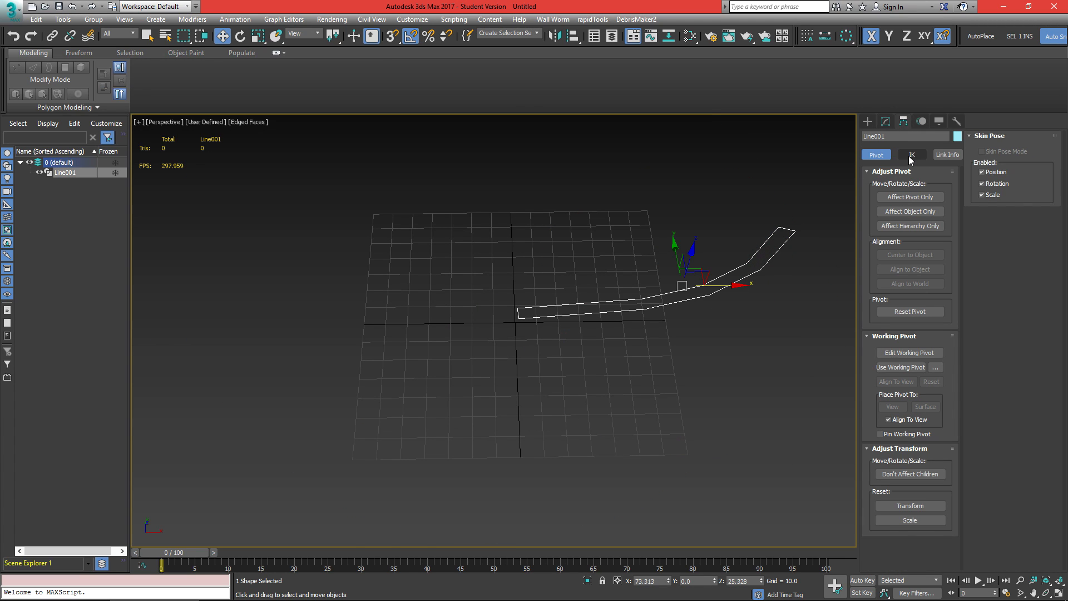
left_click(910, 197)
left_click_drag(717, 286, 653, 286)
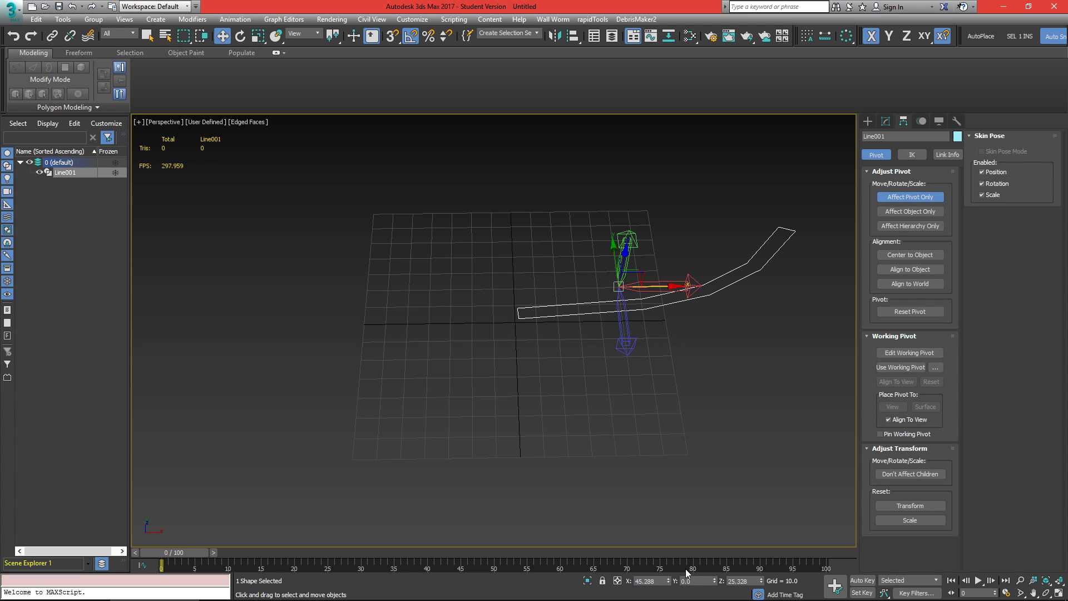
right_click(669, 583)
scroll(498, 305, "up", 5)
middle_click_drag(565, 334, 546, 319, "alt")
Lathe the profile around its relocated pivot to form a bowl.
left_click(887, 121)
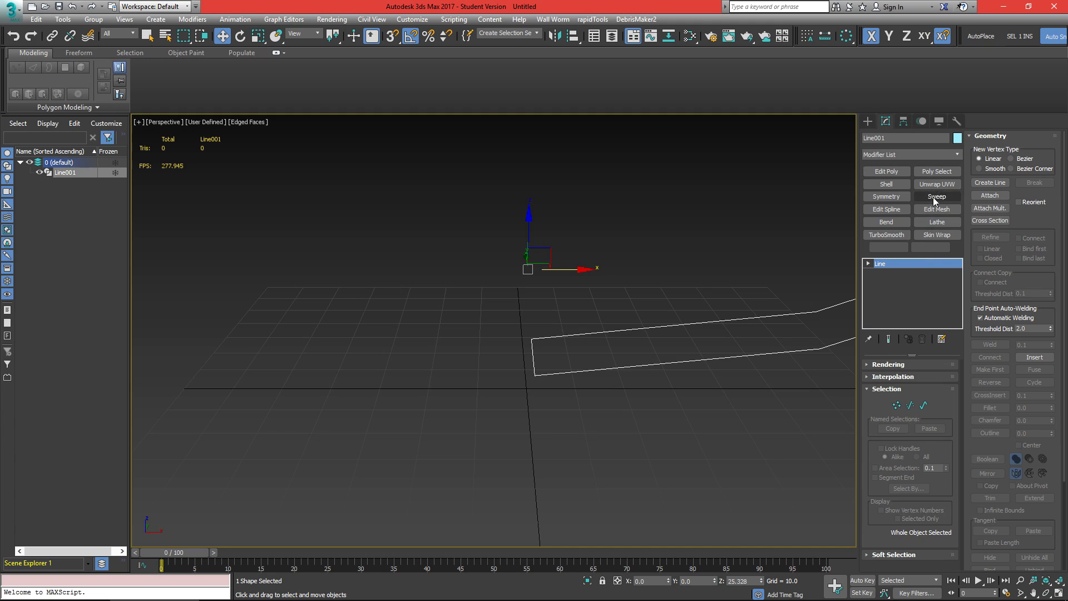
left_click(945, 222)
middle_click_drag(592, 261, 597, 300, "alt")
scroll(576, 283, "down", 4)
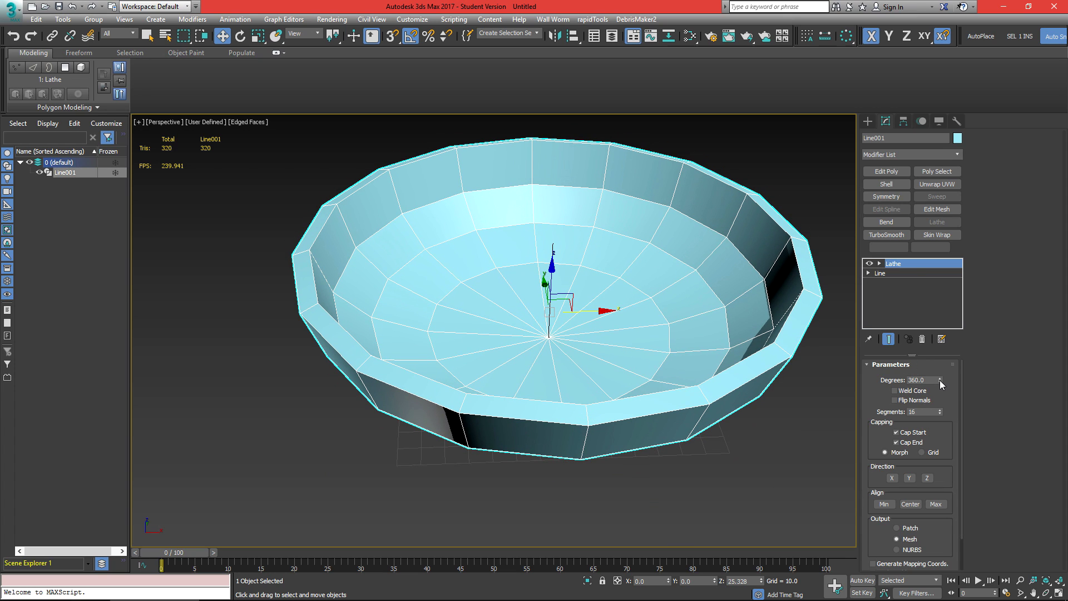
Set the Lathe's segments to 36 and inspect the center of the bowl's floor up close.
left_click_drag(941, 412, 941, 400)
scroll(523, 391, "up", 10)
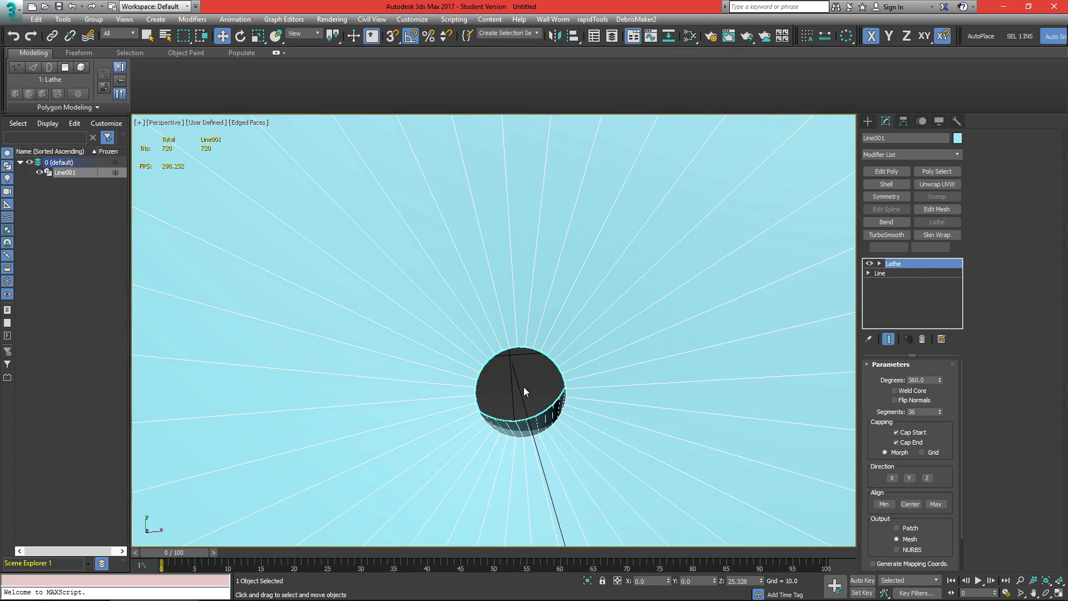
middle_click_drag(523, 386, 556, 372, "alt")
scroll(805, 296, "down", 4)
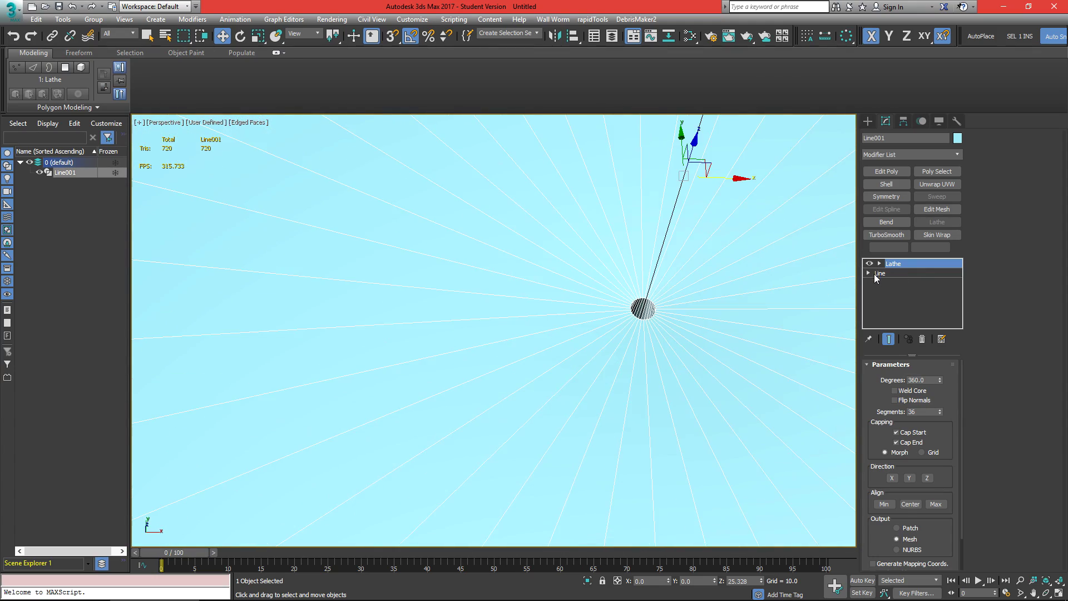
Hide the Lathe result and move both inner-end vertices of the line profile to X 0.
left_click(870, 263)
middle_click_drag(659, 334, 742, 343, "alt")
left_click(879, 272)
left_click(868, 273)
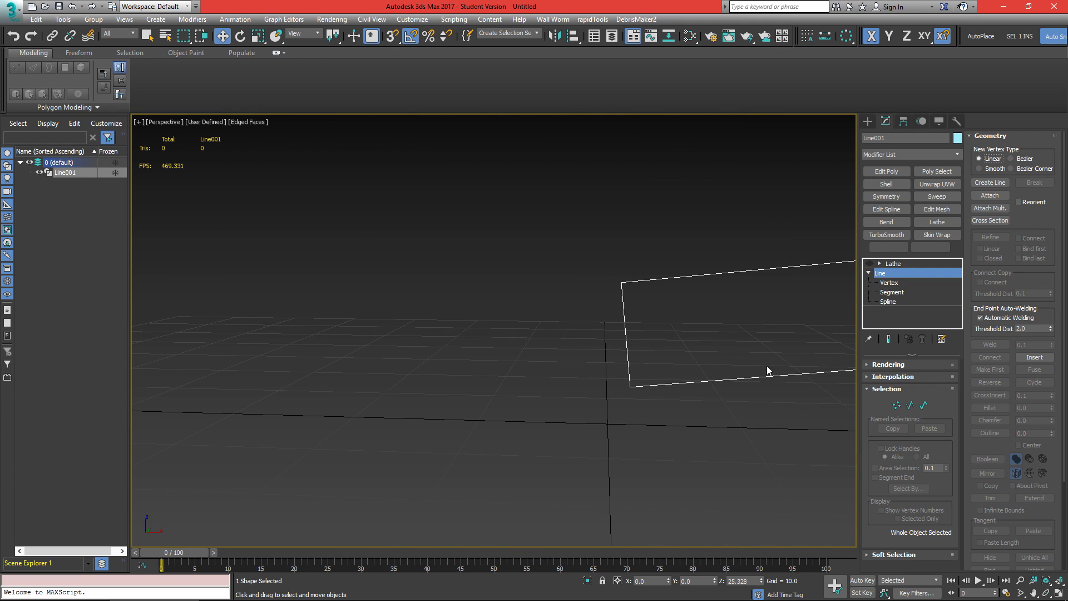
key("1")
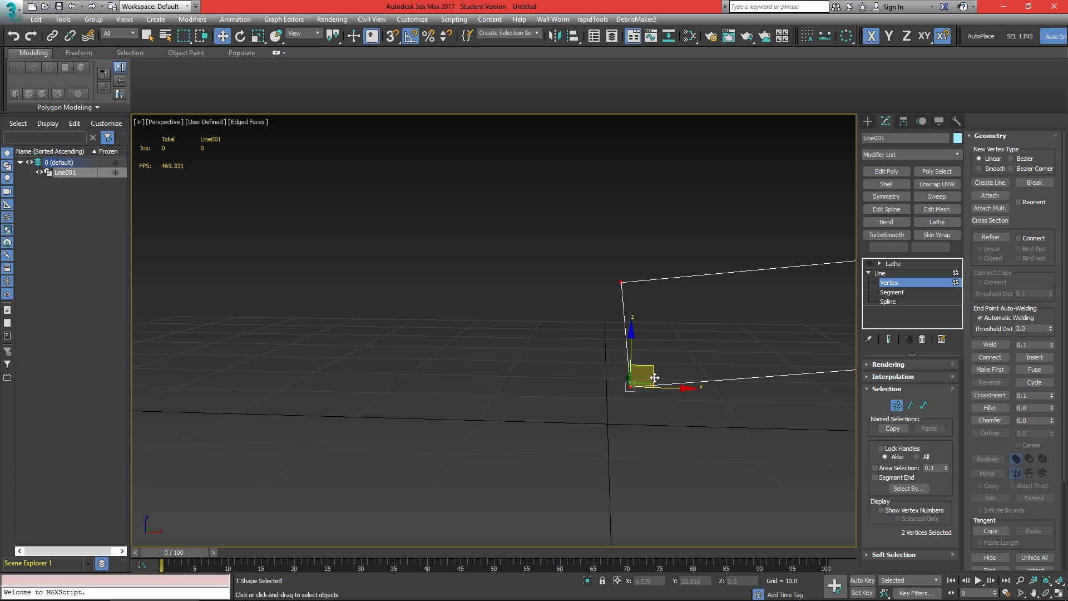
left_click(630, 385)
right_click(668, 584)
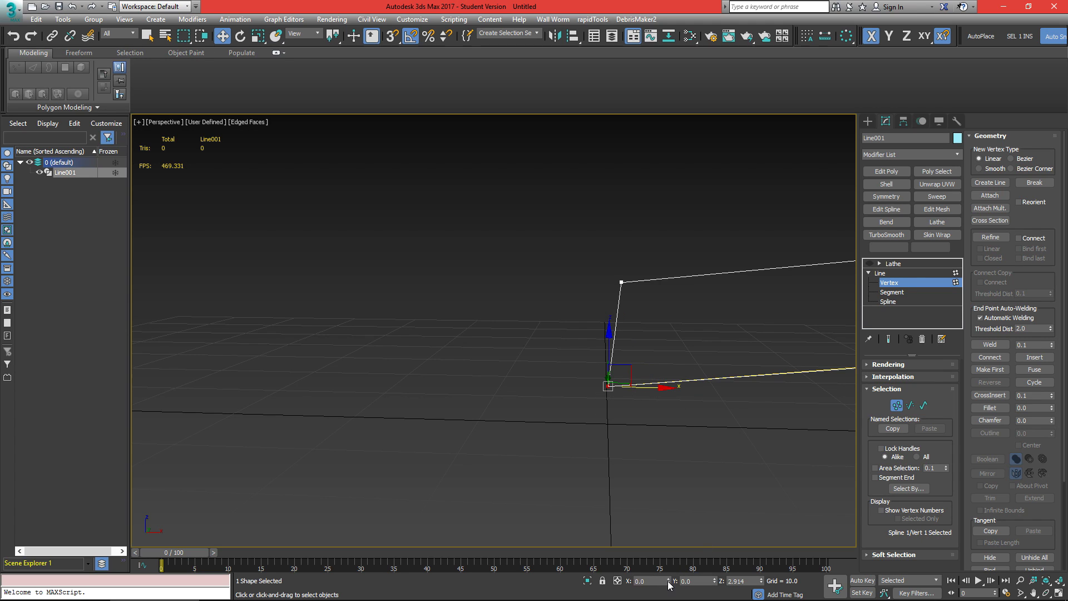
left_click(622, 282)
right_click(668, 581)
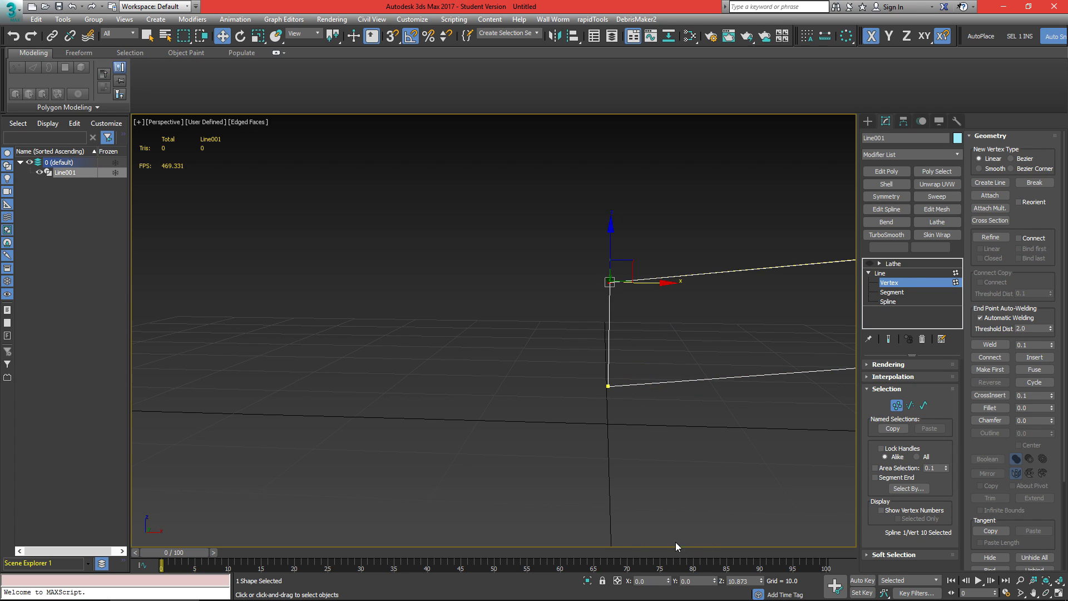
Return to the Lathe level, show its result again, and inspect the bowl's center.
middle_click_drag(660, 372, 661, 406, "alt")
left_click(890, 284)
left_click(890, 265)
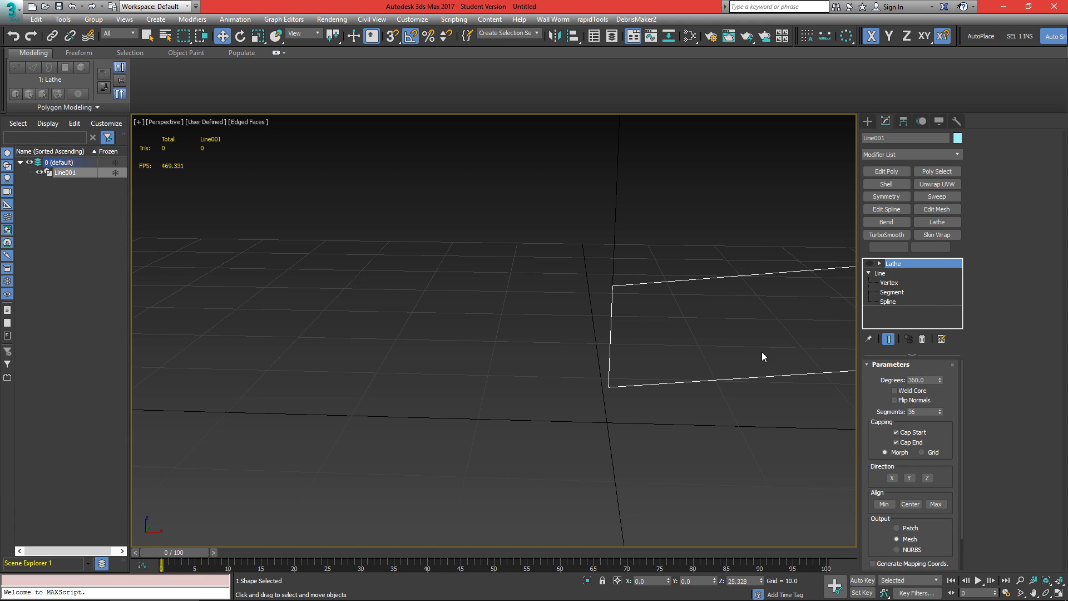
scroll(688, 343, "down", 3)
left_click(871, 263)
middle_click_drag(807, 289, 579, 353, "alt")
scroll(579, 353, "down", 5)
key("ctrl+d")
scroll(629, 349, "up", 10)
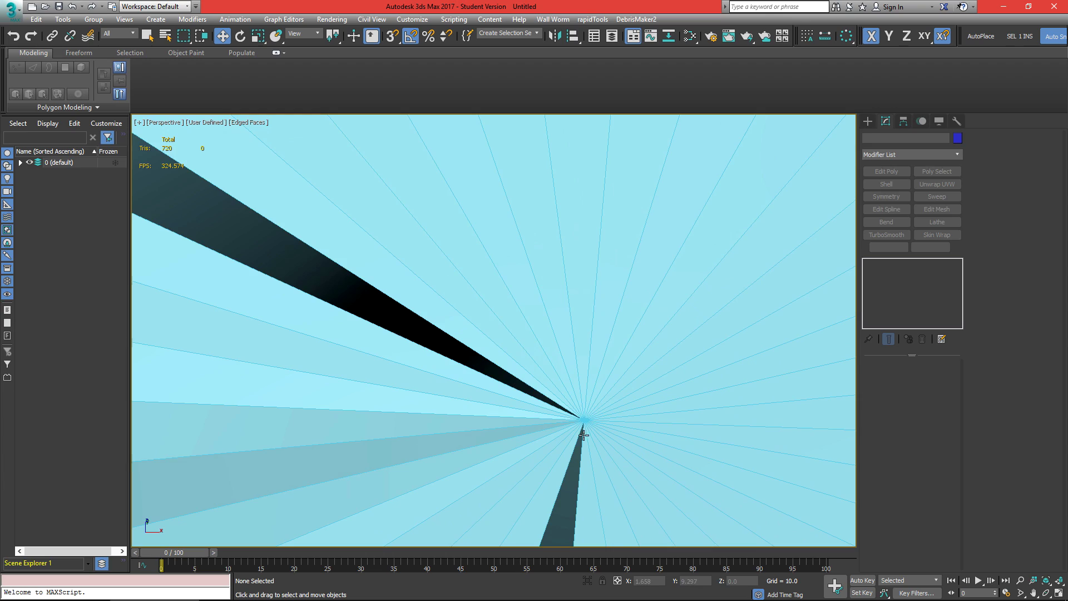
scroll(577, 303, "down", 6)
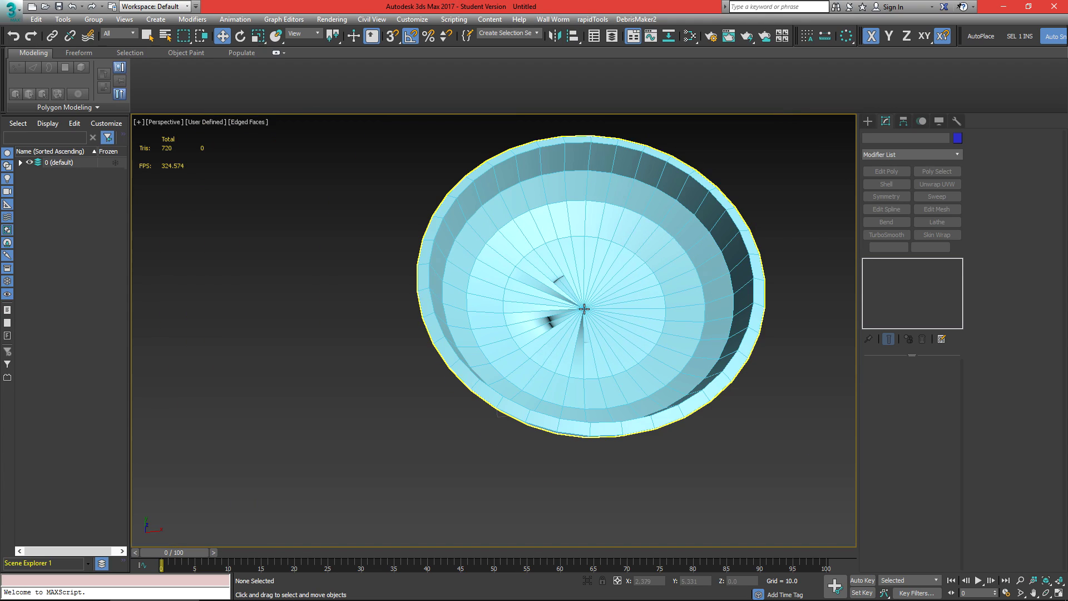
Enable Weld Core on the bowl's Lathe and turn off edged faces to check the shading.
left_click(549, 310)
scroll(585, 311, "up", 5)
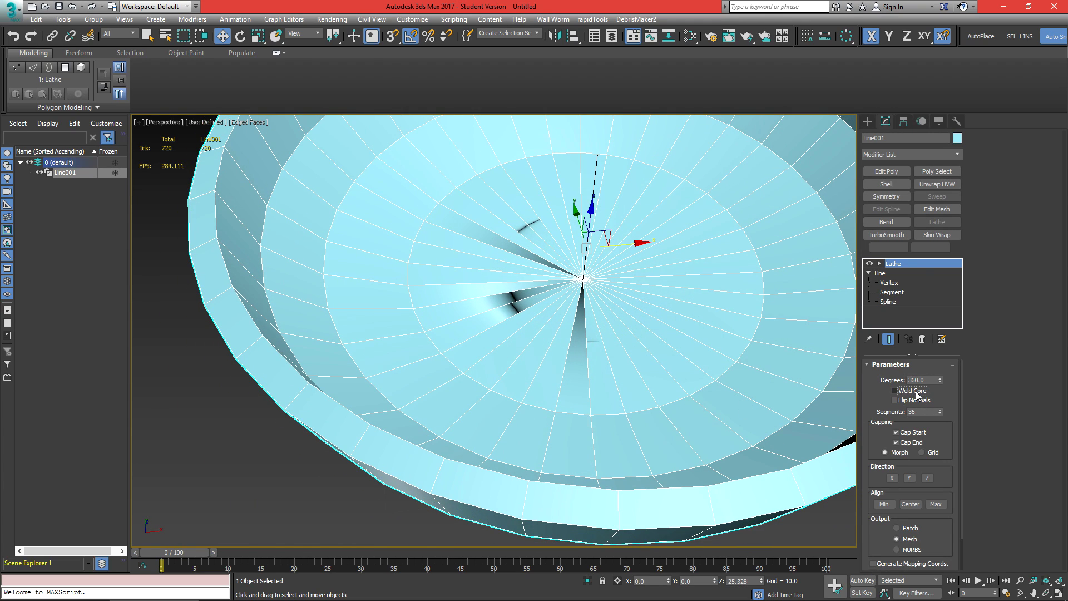
left_click(895, 390)
scroll(620, 289, "down", 5)
scroll(618, 321, "up", 5)
key("F4")
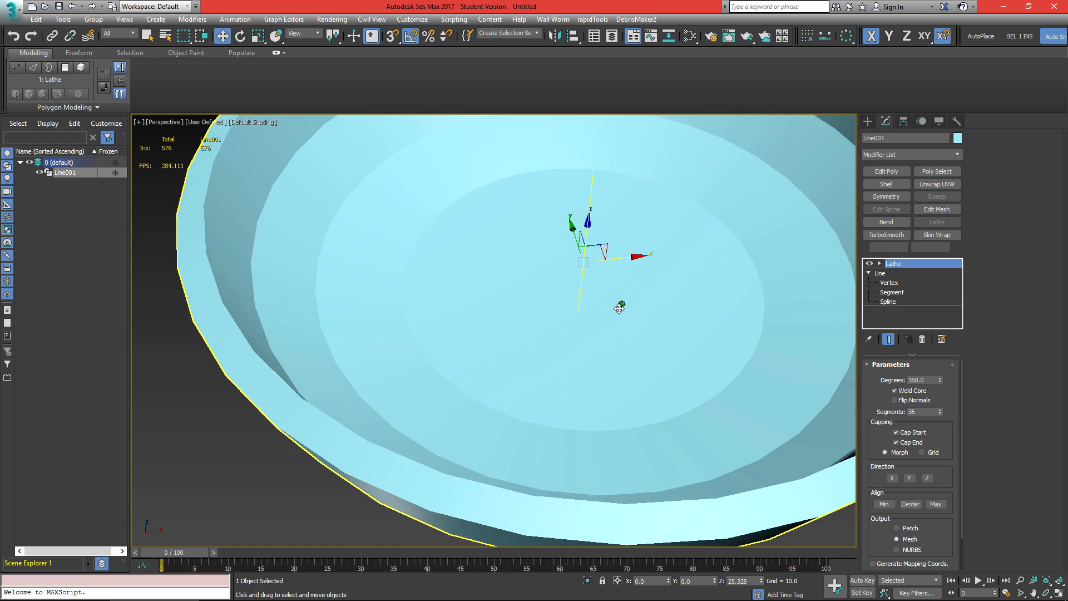
middle_click_drag(619, 308, 559, 408)
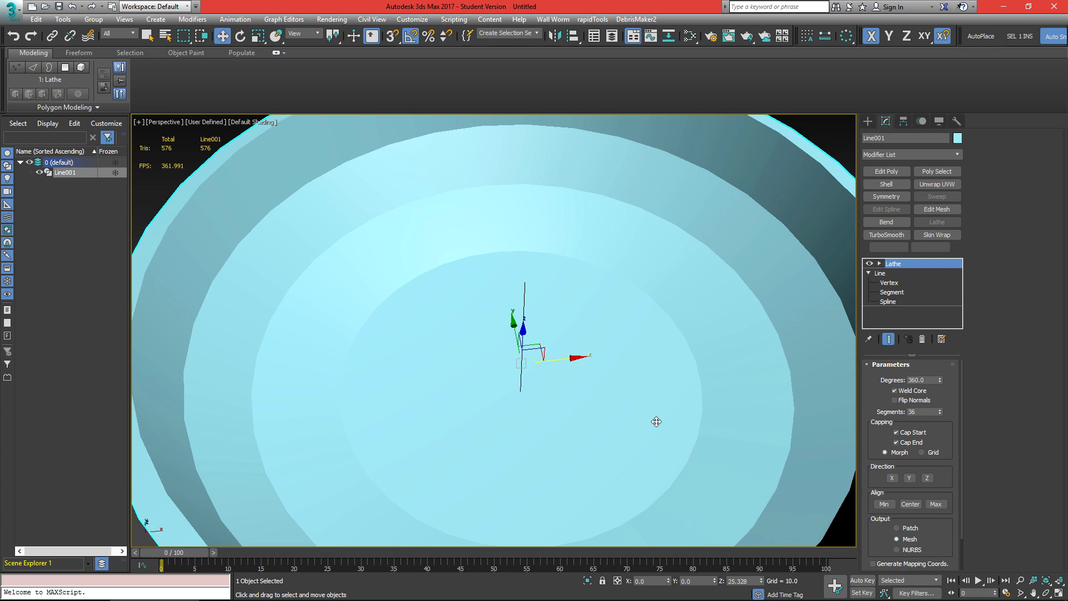
middle_click_drag(656, 422, 652, 397, "alt")
middle_click_drag(689, 277, 652, 309, "alt")
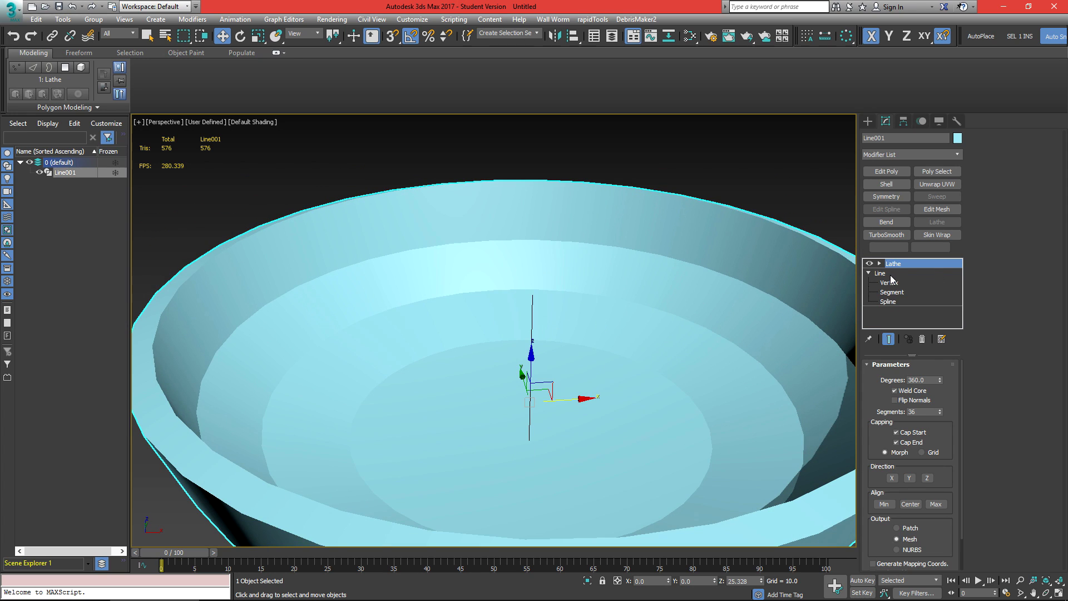
Open the line's vertex level beneath the Lathe with the end result shown.
left_click(890, 275)
mouse_move(753, 373)
middle_mouse_down("alt")
mouse_move(789, 359)
mouse_move(770, 372)
middle_mouse_up("alt")
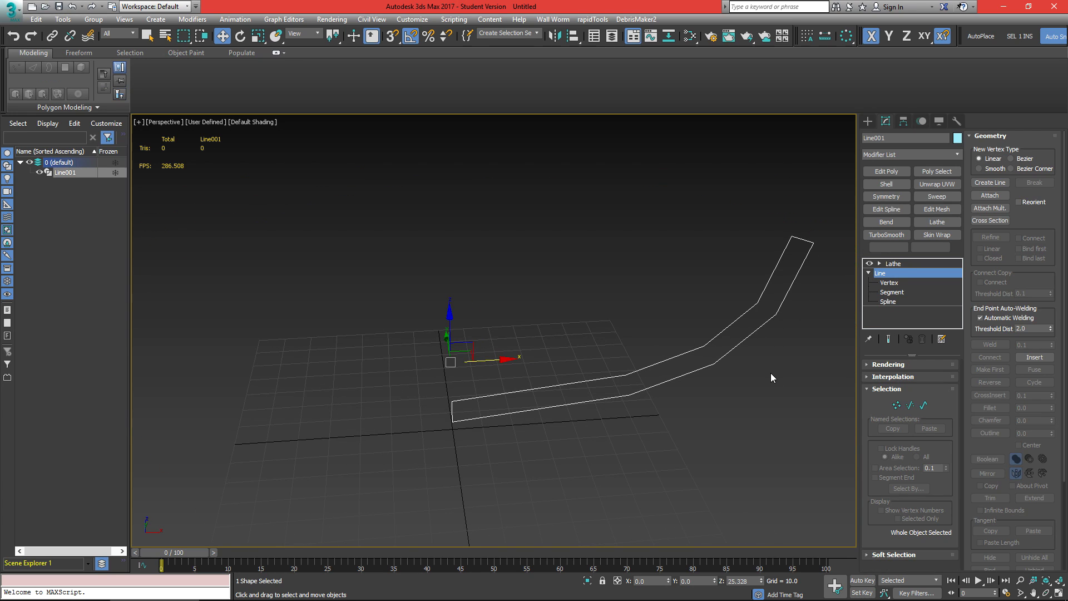
key("1")
left_click(889, 340)
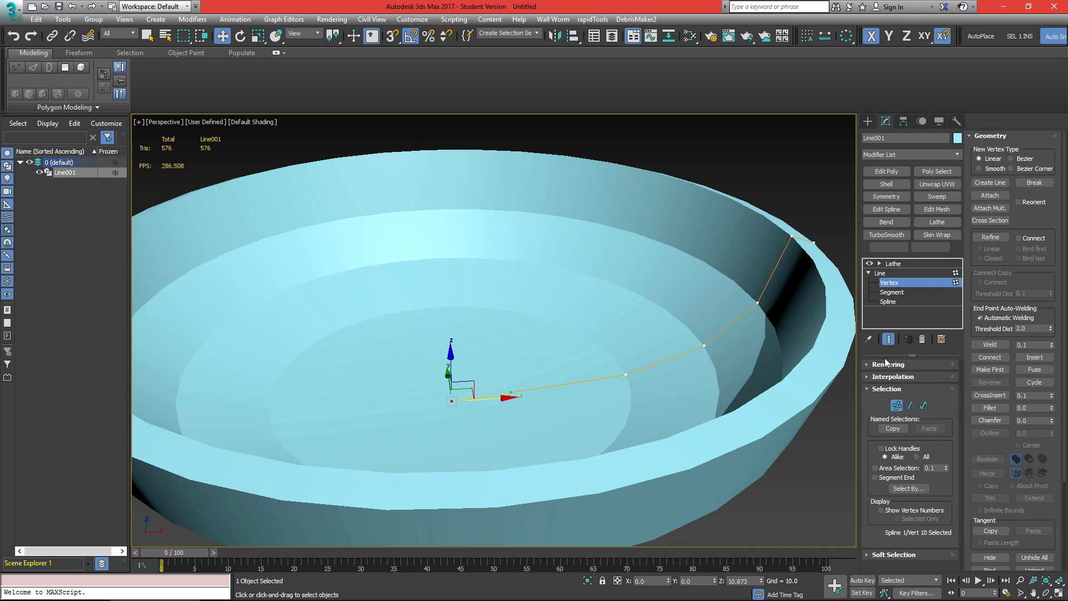
Select the six bend vertices along the bowl profile's inner and outer curves and convert them to Smooth.
middle_click_drag(666, 382, 630, 377, "alt")
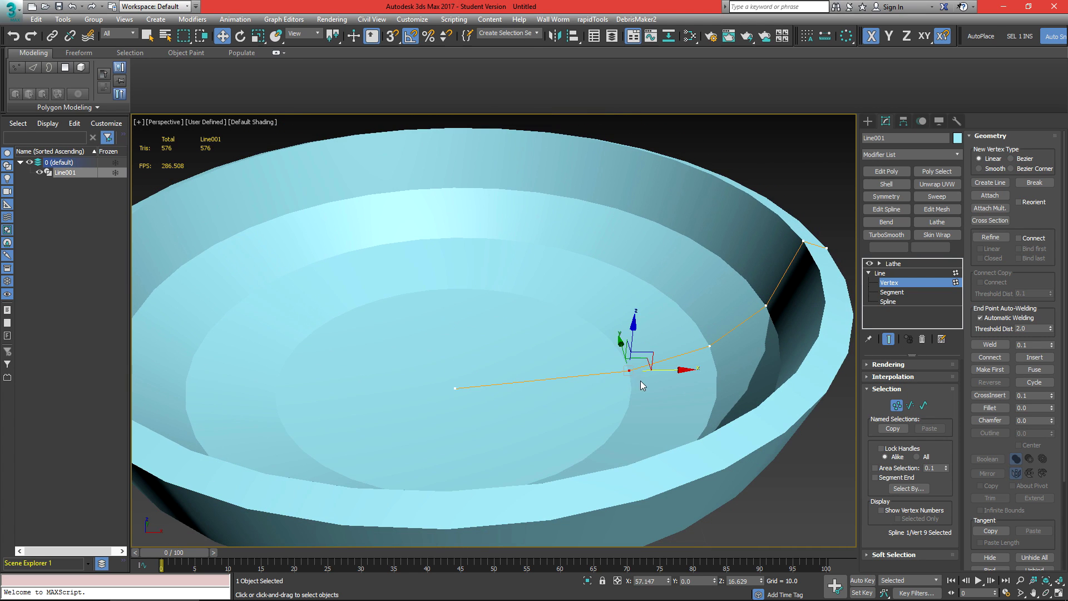
left_click(707, 344)
middle_click_drag(764, 380, 626, 426, "alt")
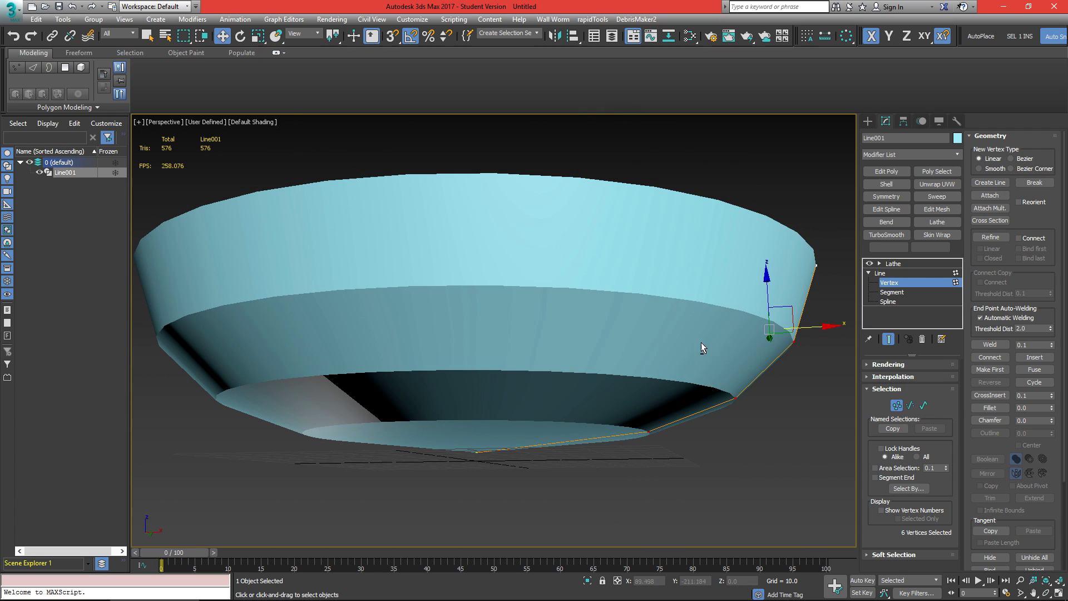
middle_click_drag(701, 348, 654, 303, "alt")
right_click(650, 285)
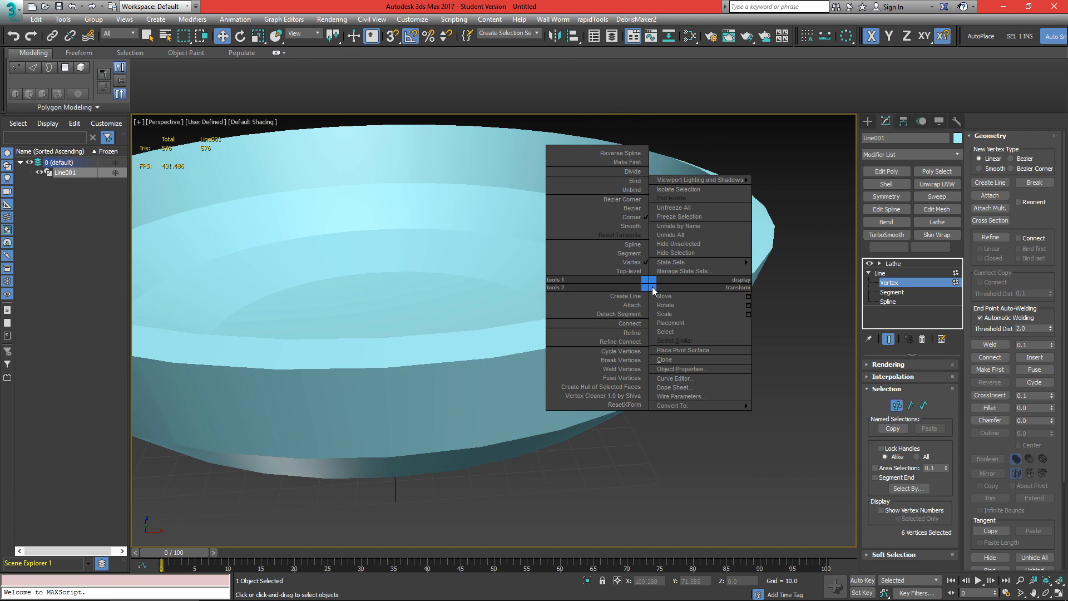
left_click(631, 226)
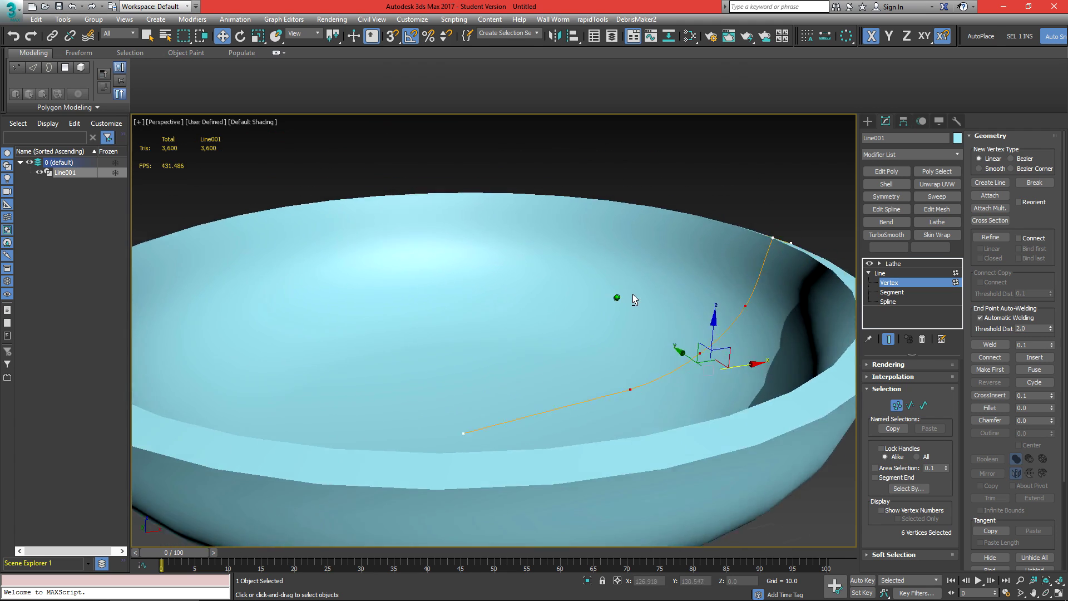
Fillet the profile vertex at the bowl's inner rim edge.
middle_click_drag(632, 294, 623, 298, "alt")
key("F4")
scroll(658, 337, "up", 3)
mouse_move(666, 342)
middle_mouse_down("alt")
mouse_move(667, 284)
mouse_move(694, 251)
middle_mouse_up("alt")
key("F4")
left_click_drag(722, 276, 722, 276)
scroll(636, 288, "up", 4)
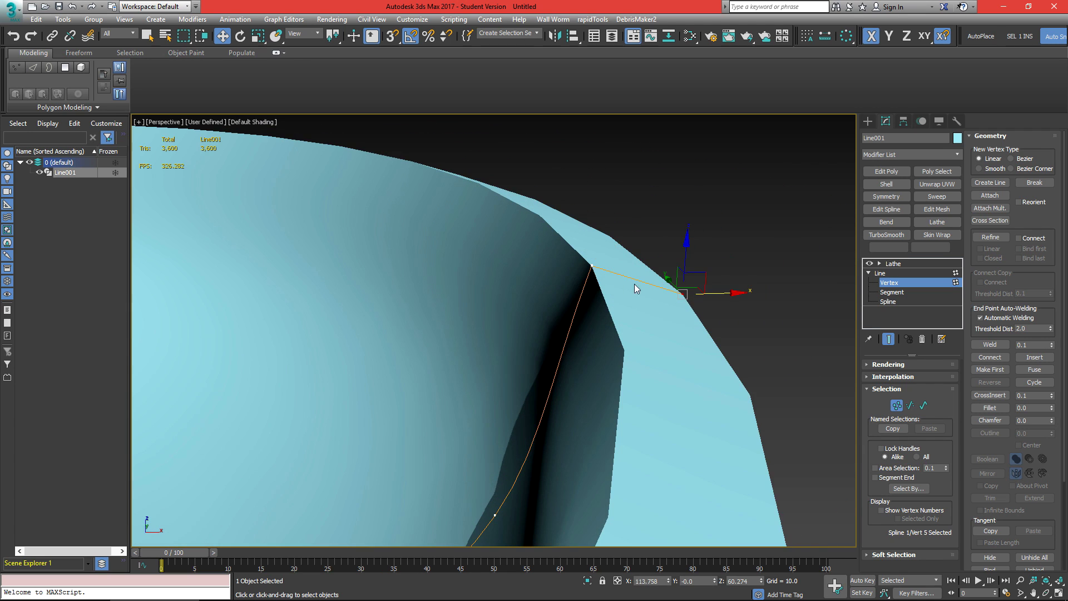
scroll(596, 262, "up", 4)
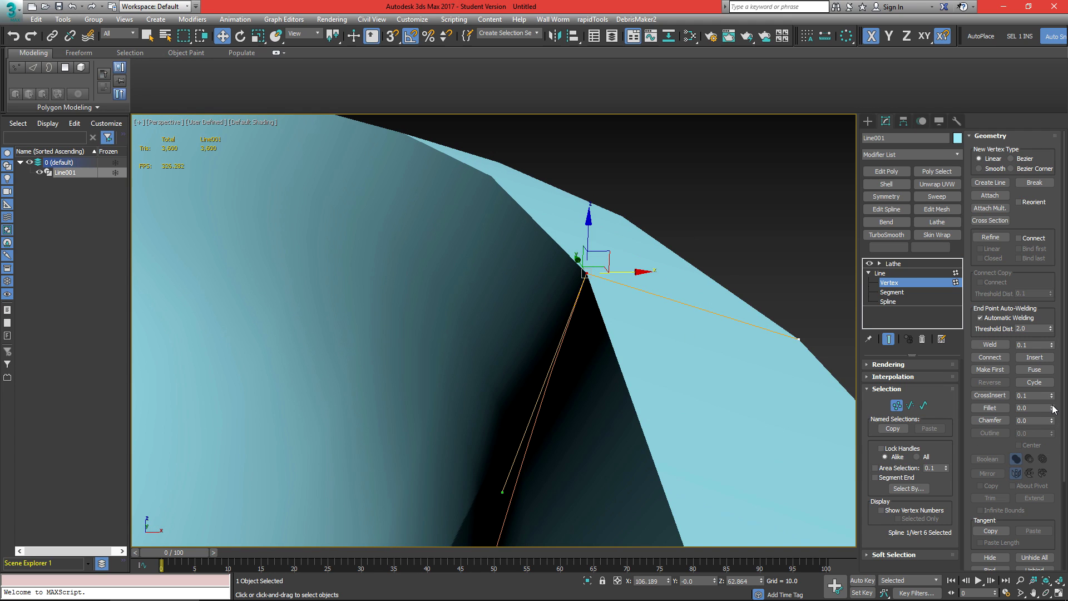
left_click_drag(1053, 412, 1053, 390)
Show edged faces and chamfer the profile vertex at the bowl's outer rim edge.
mouse_move(580, 325)
middle_mouse_down("alt")
mouse_move(568, 331)
mouse_move(658, 355)
mouse_move(632, 374)
mouse_move(678, 298)
middle_mouse_up("alt")
key("F4")
scroll(678, 298, "down", 6)
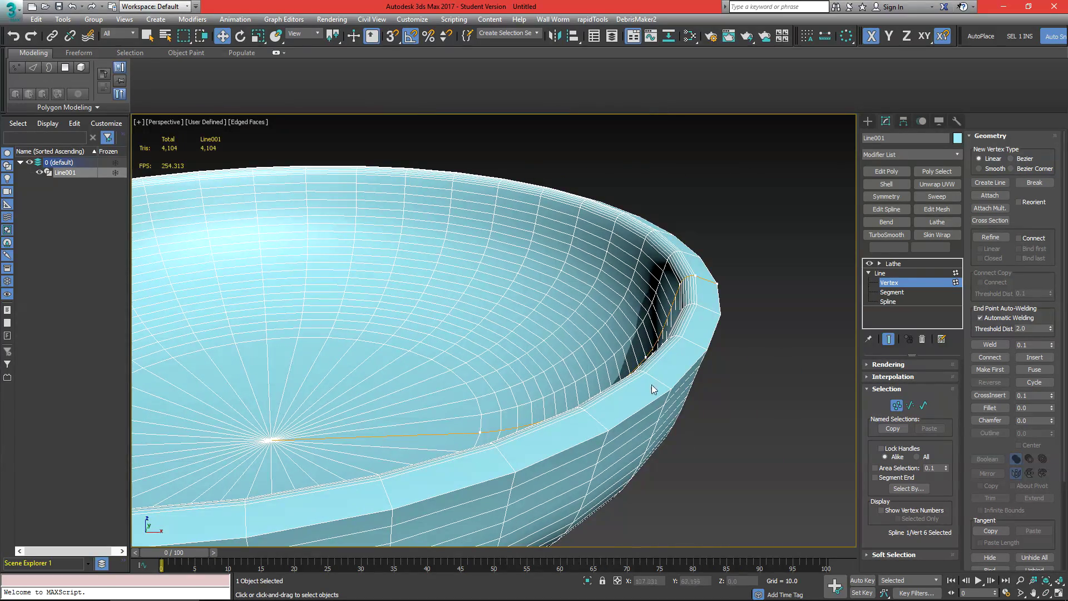
middle_click_drag(610, 328, 536, 326, "alt")
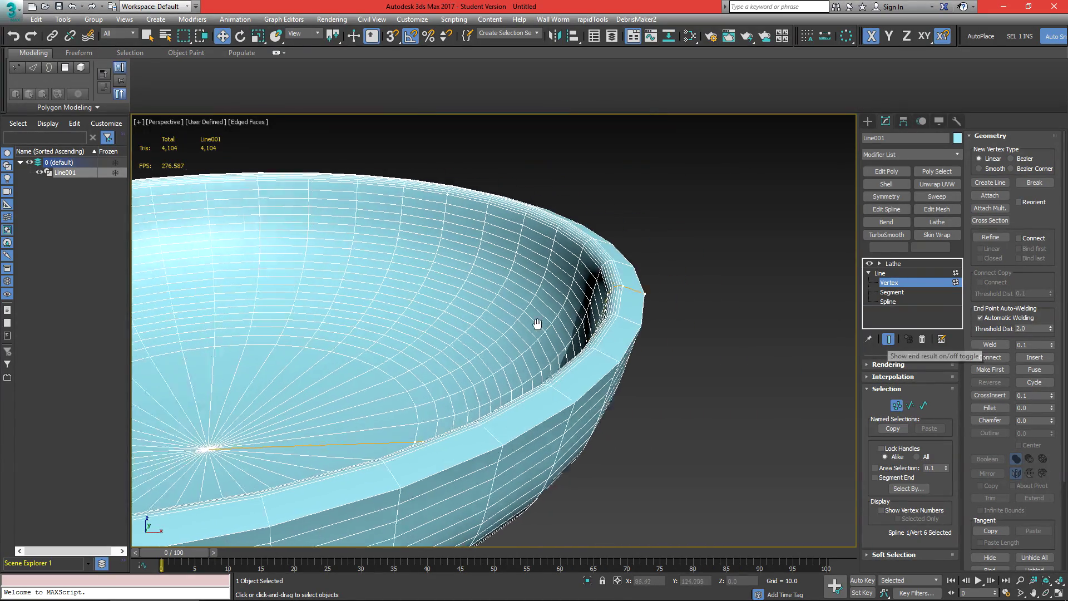
scroll(623, 334, "up", 2)
middle_click_drag(649, 348, 643, 343, "alt")
left_click_drag(643, 343, 688, 323)
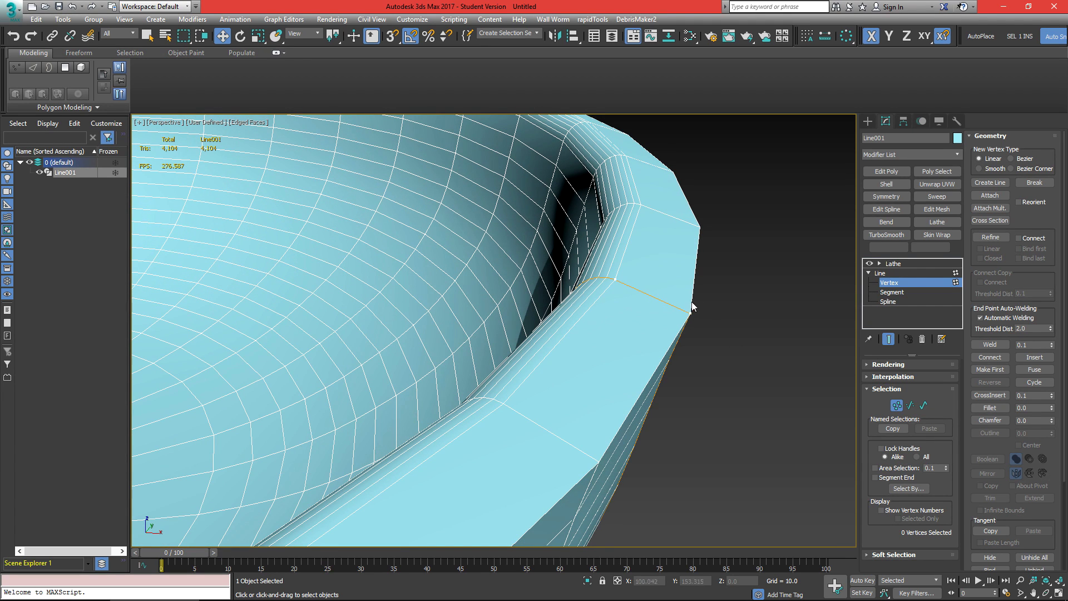
left_click_drag(1051, 424, 1052, 418)
scroll(620, 341, "down", 5)
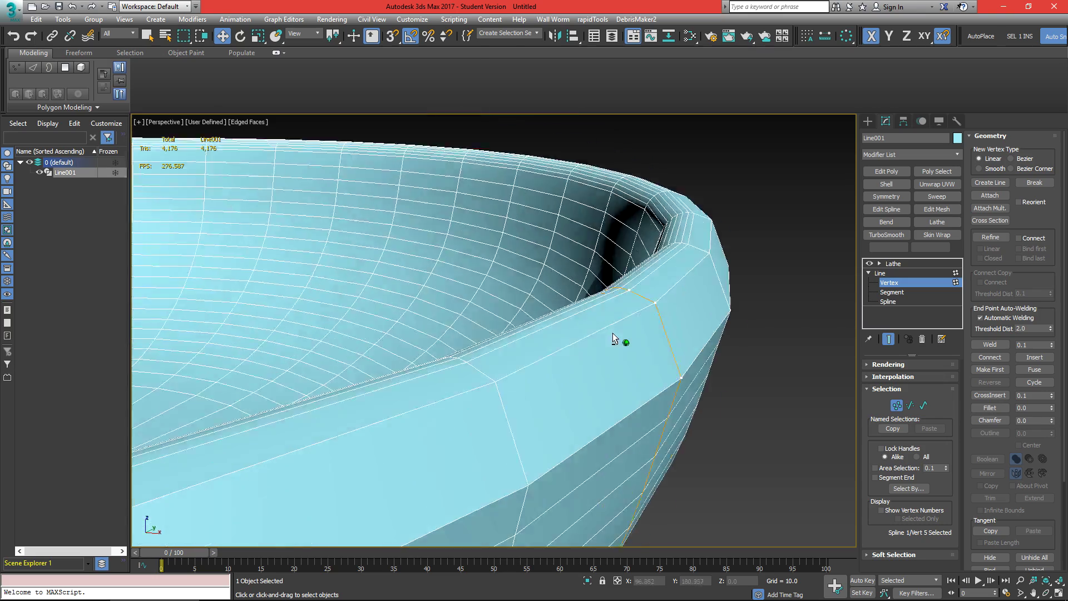
middle_click_drag(620, 341, 631, 341, "alt")
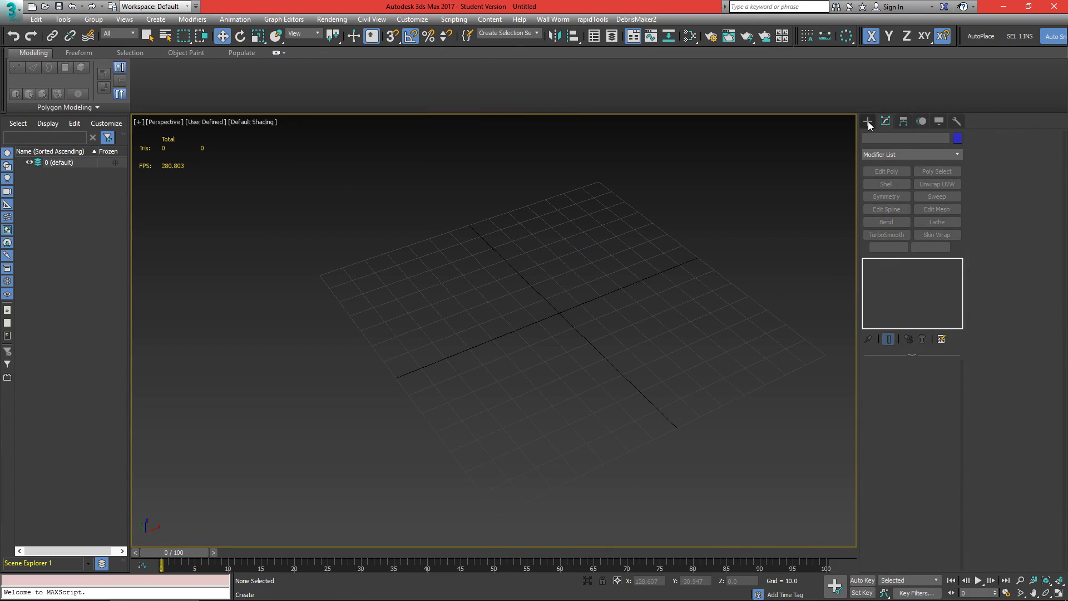
Draw a rectangle spline about 82 long and 143 wide on the grid.
left_click(868, 121)
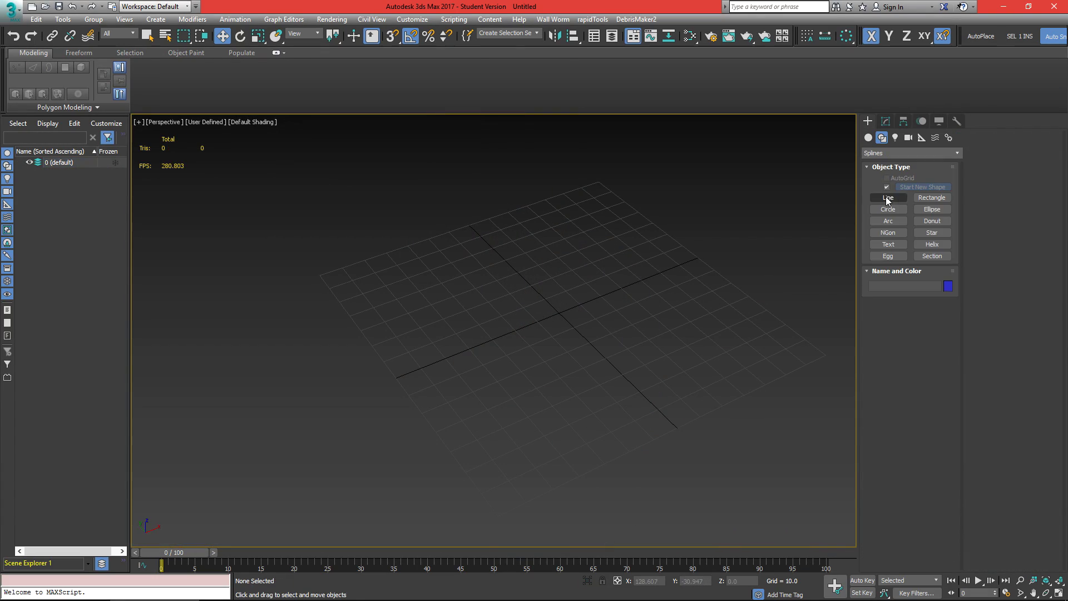
left_click(889, 197)
middle_click_drag(668, 275, 701, 261, "alt")
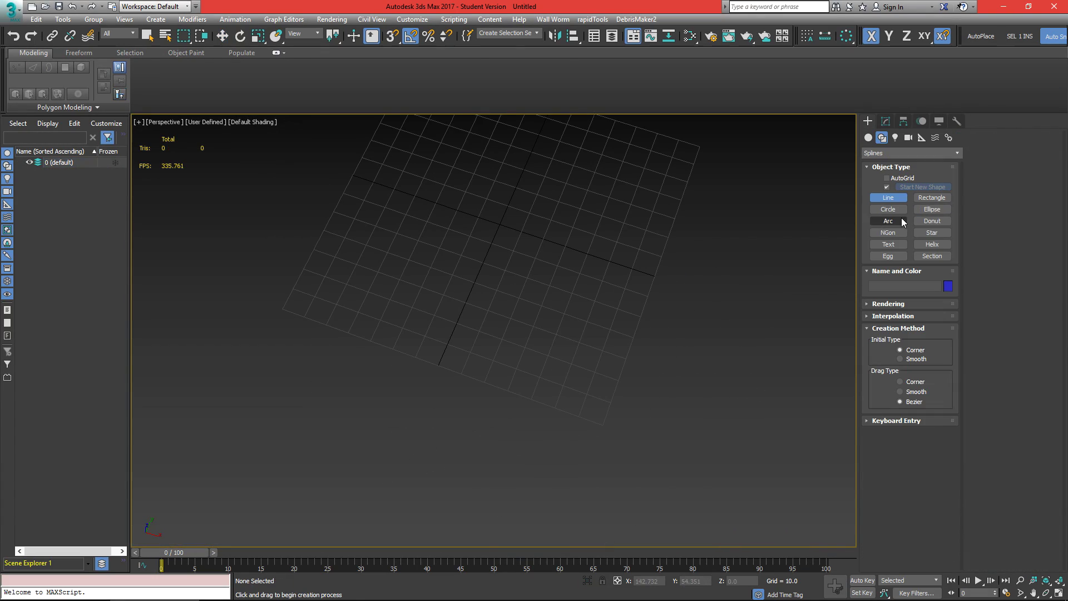
left_click(929, 198)
middle_click_drag(612, 267, 458, 222, "alt")
mouse_move(449, 215)
left_mouse_down()
mouse_move(706, 350)
mouse_move(712, 322)
mouse_move(788, 338)
left_mouse_up()
Move the rectangle close to the grid's center, to about X 2, Y -9.
key("w")
left_click_drag(616, 265, 563, 295)
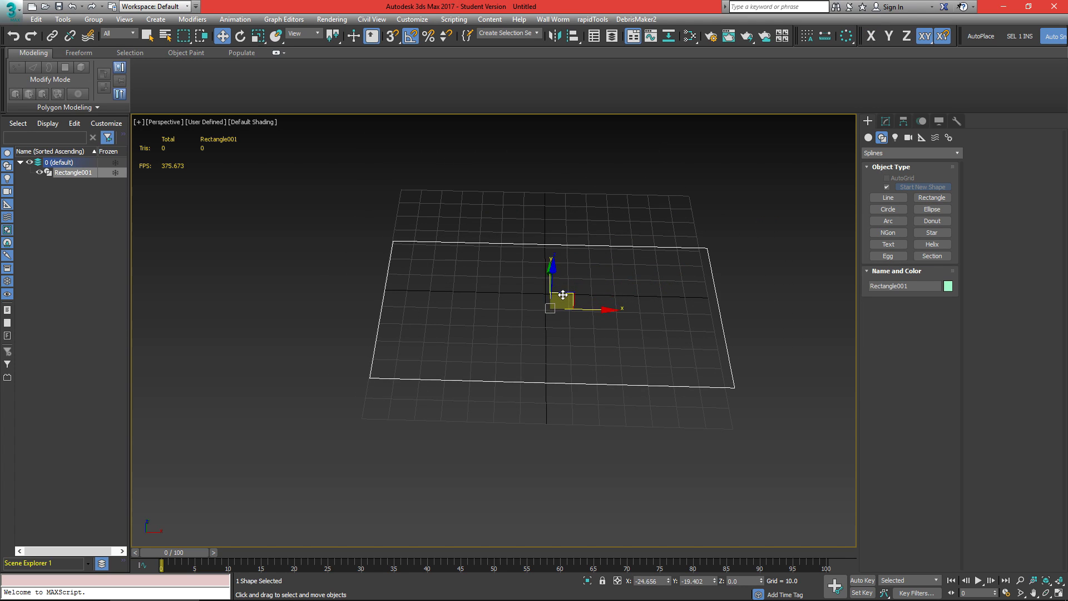
middle_click_drag(579, 272, 584, 337, "alt")
left_click_drag(489, 251, 529, 277)
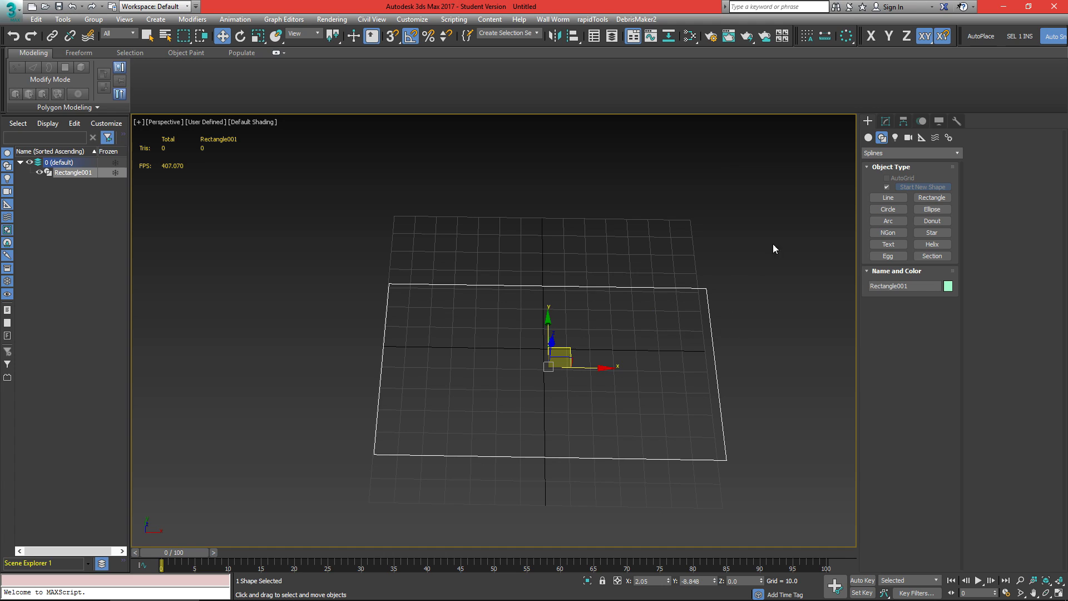
Add an Edit Spline modifier to the rectangle and chamfer all four corner vertices.
left_click(885, 121)
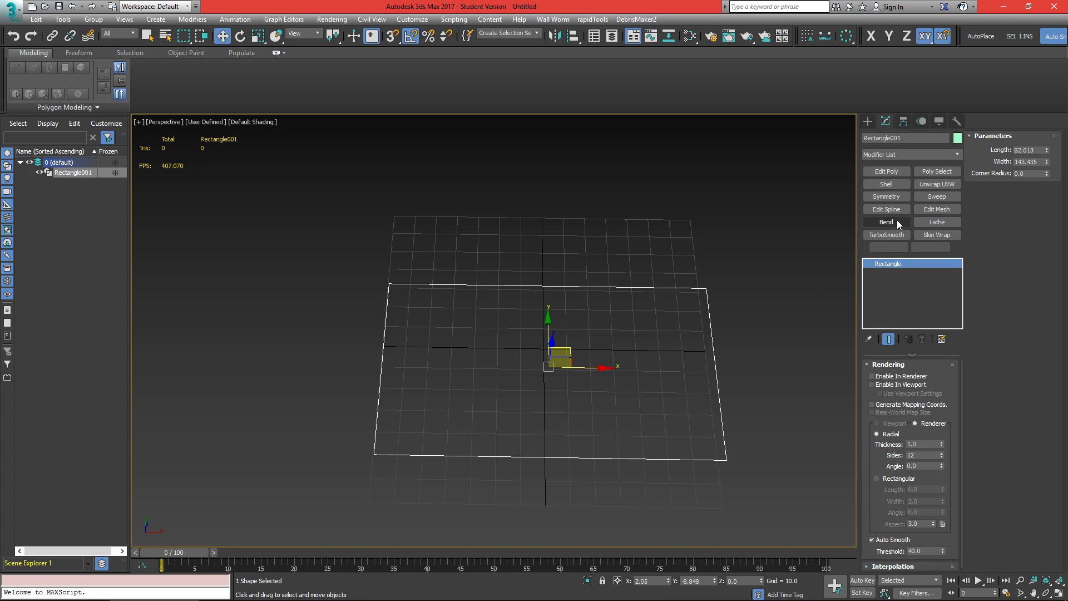
left_click(886, 209)
key("1")
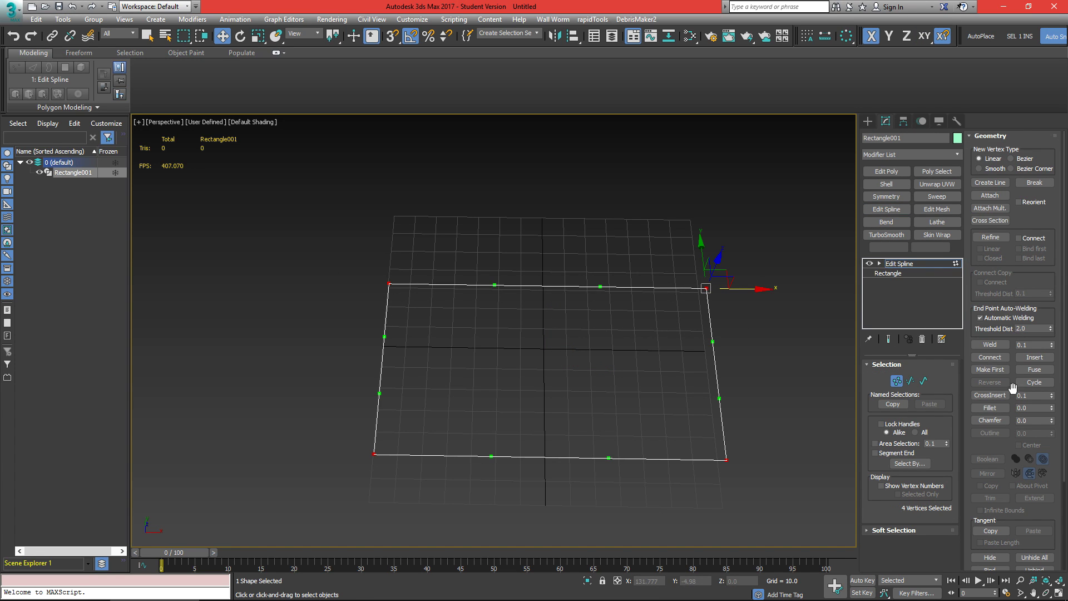
left_click_drag(1052, 423, 1054, 407)
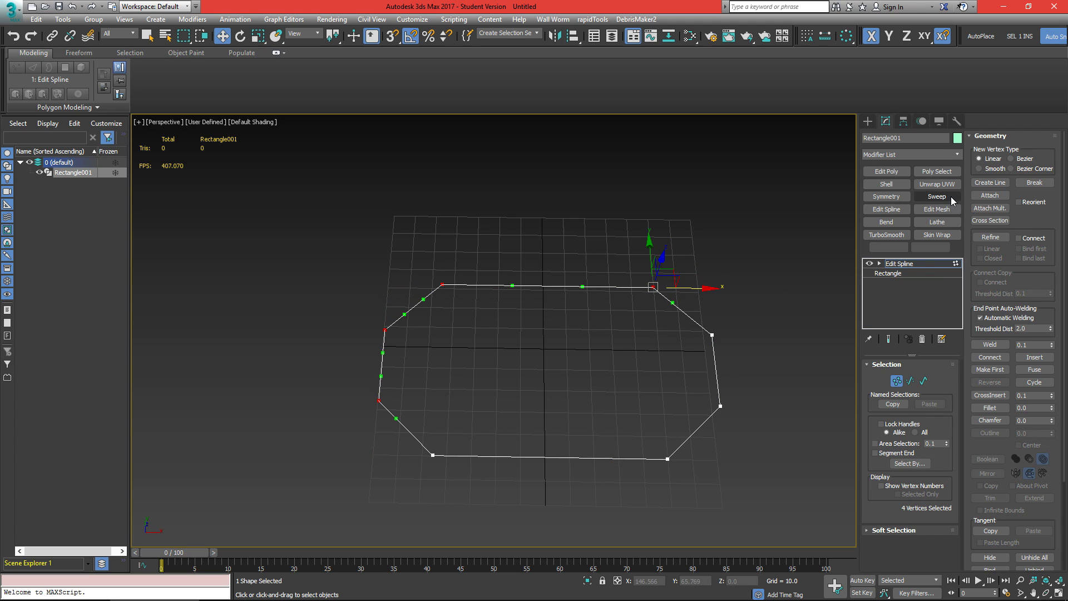
Apply a Sweep modifier to the chamfered rectangle and review the built-in section types, keeping Angle.
key("1")
middle_click_drag(651, 278, 639, 351, "alt")
middle_click_drag(643, 297, 648, 343)
left_click(913, 406)
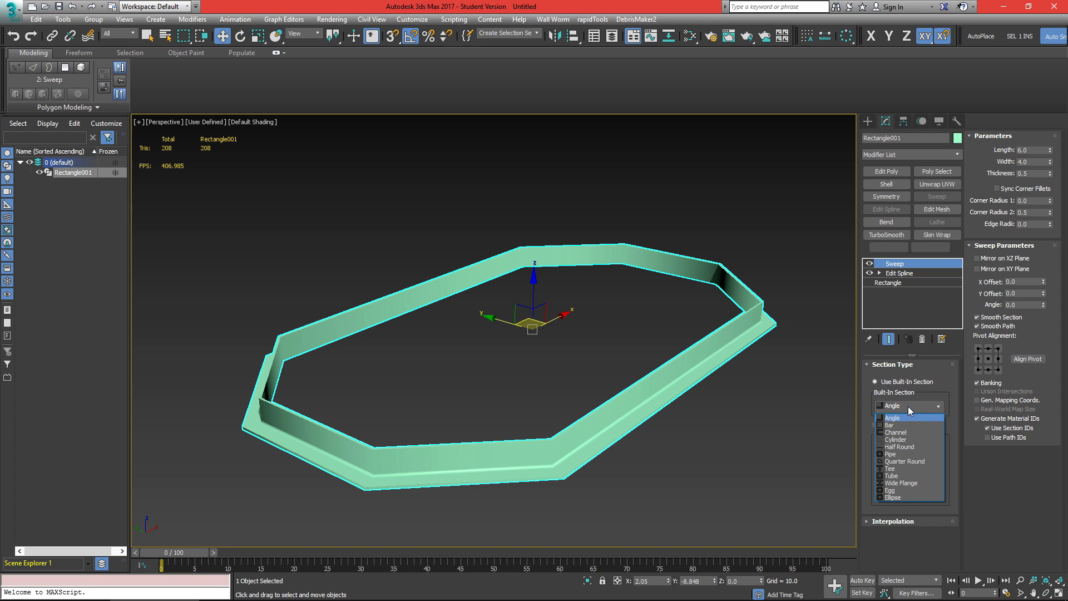
left_click(915, 402)
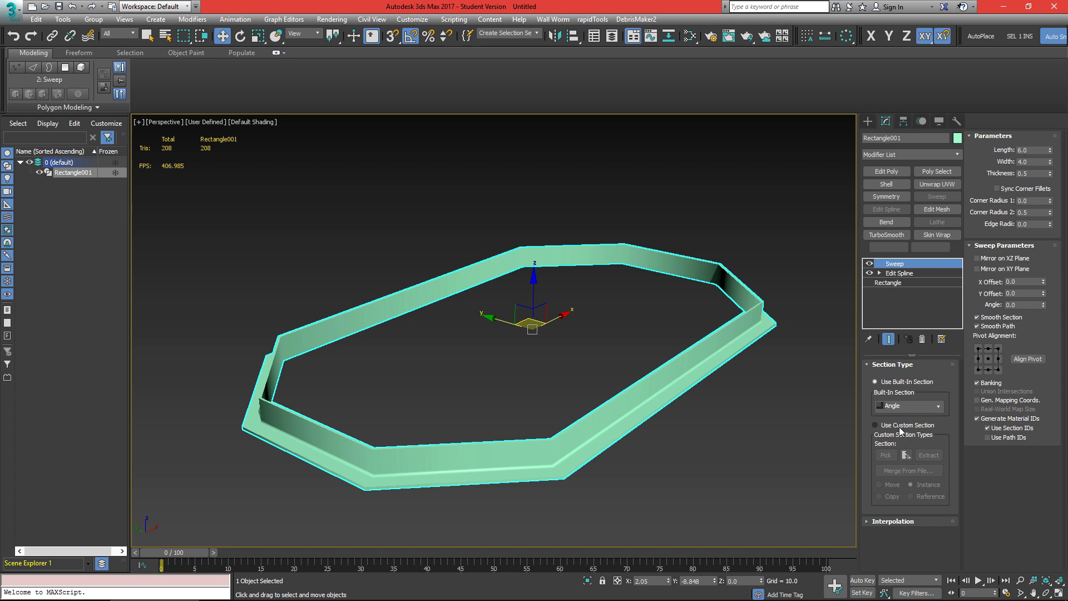
Show edged faces in the perspective view and inspect the swept Angle section up close at a chamfered corner.
middle_click_drag(562, 362, 726, 382)
scroll(726, 381, "up", 5)
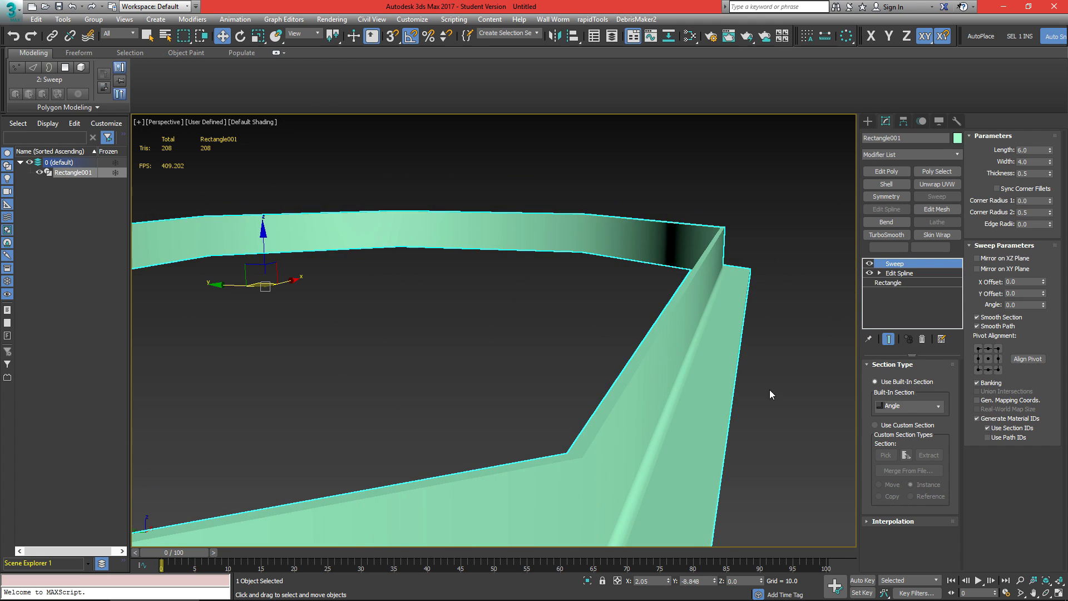
key("F4")
middle_click_drag(640, 382, 690, 384, "alt")
middle_click_drag(742, 355, 684, 384, "alt")
Set the Angle section's length to 7.26, width to 5.2, thickness to 1.79 and Corner Radius 2 to 0.
left_click_drag(1051, 150, 1049, 137)
left_click_drag(1050, 161, 1048, 100)
middle_click_drag(726, 242, 726, 221, "alt")
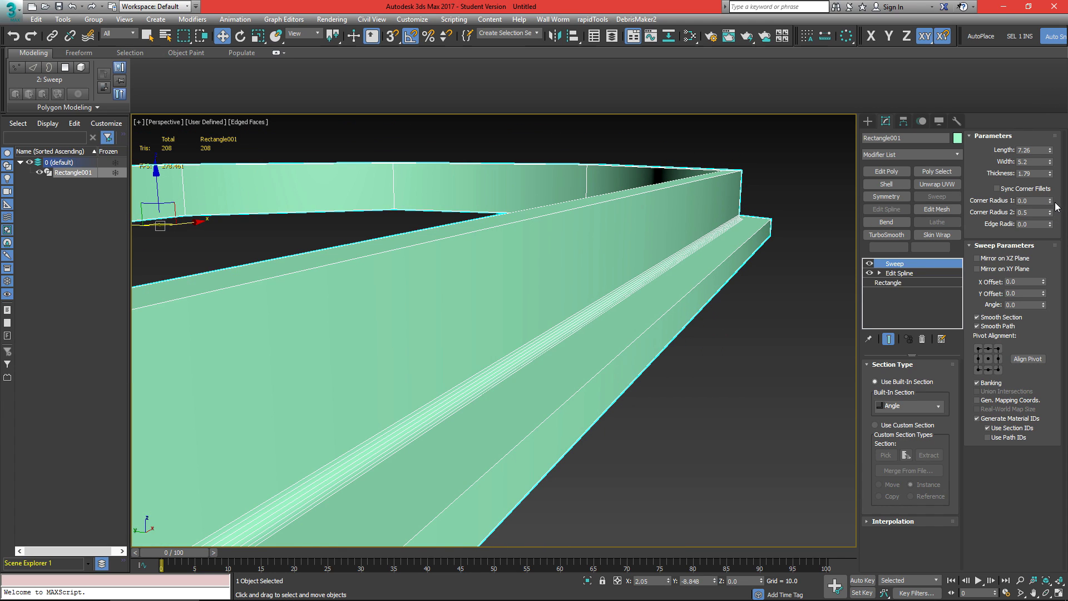
left_click_drag(1051, 214, 1035, 296)
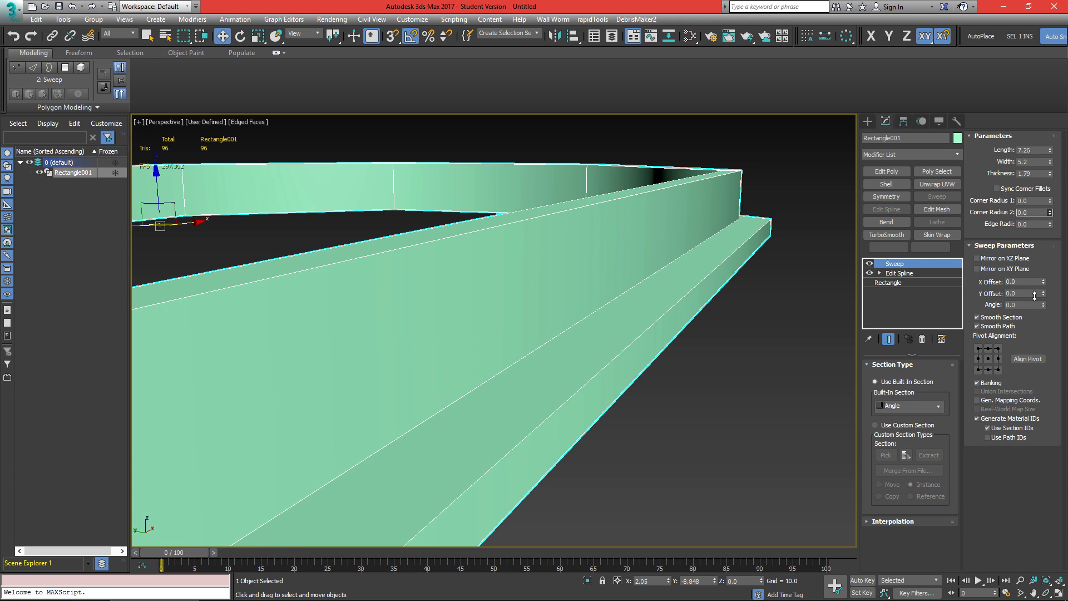
middle_click_drag(718, 278, 676, 273, "alt")
Try the Tee built-in section on the sweep, and switch it to Wide Flange.
left_click(921, 406)
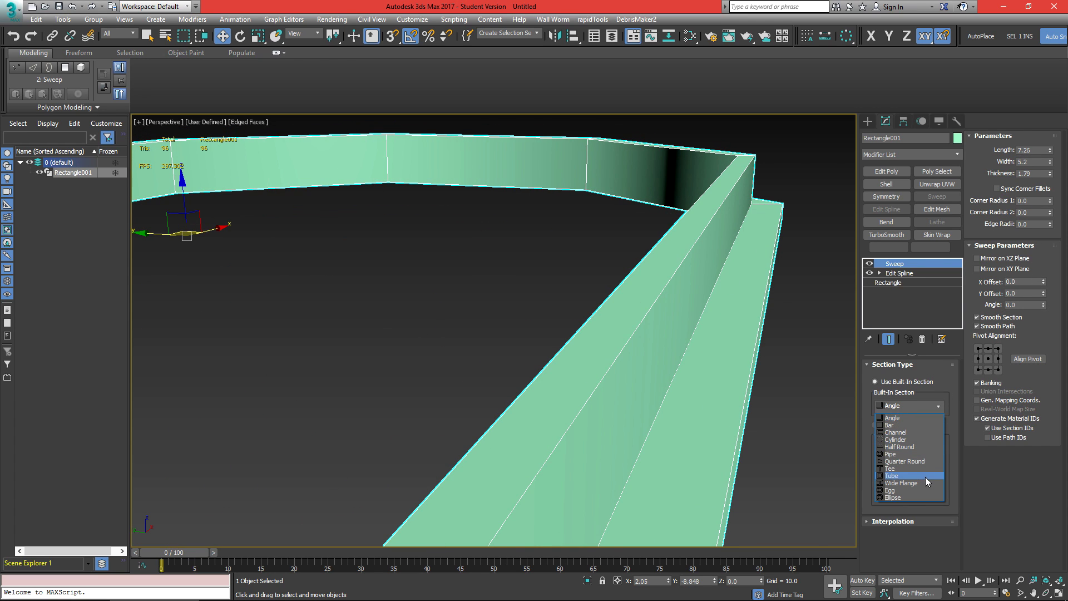
left_click(913, 471)
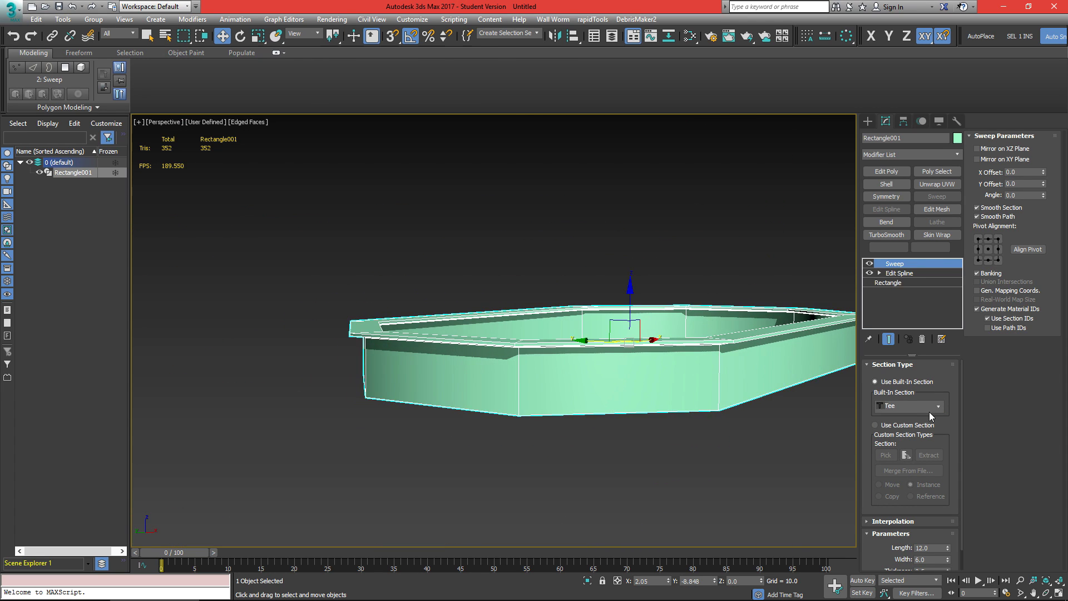
left_click(926, 407)
left_click(916, 484)
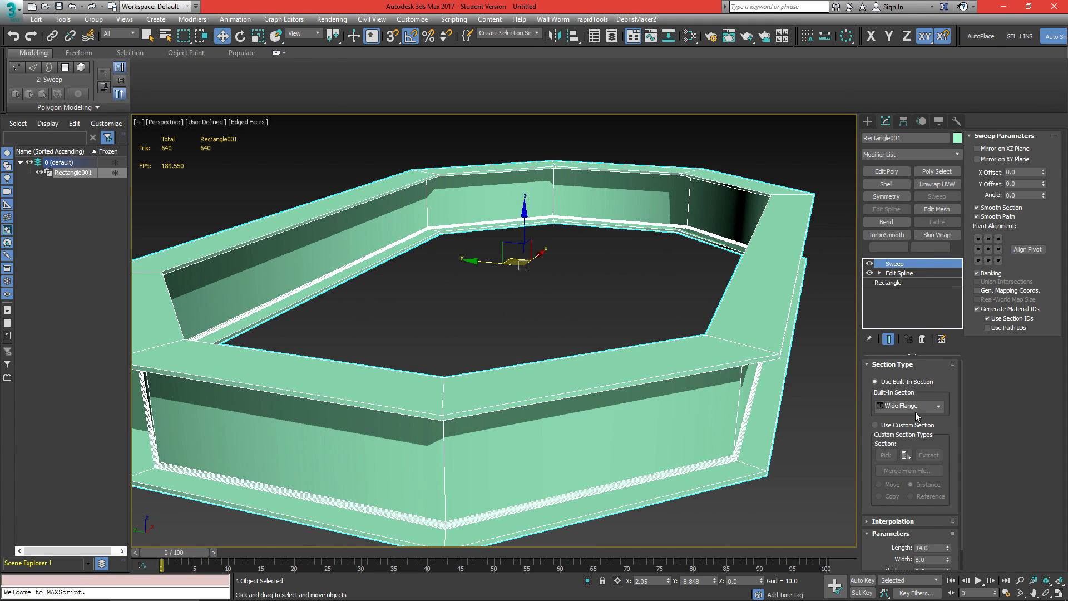
Set the Wide Flange section's length to 8.68 and width to 4.56, and inspect the resized beam profile.
left_click_drag(948, 548, 948, 584)
middle_click_drag(713, 399, 668, 372, "alt")
middle_click_drag(661, 454, 591, 461, "alt")
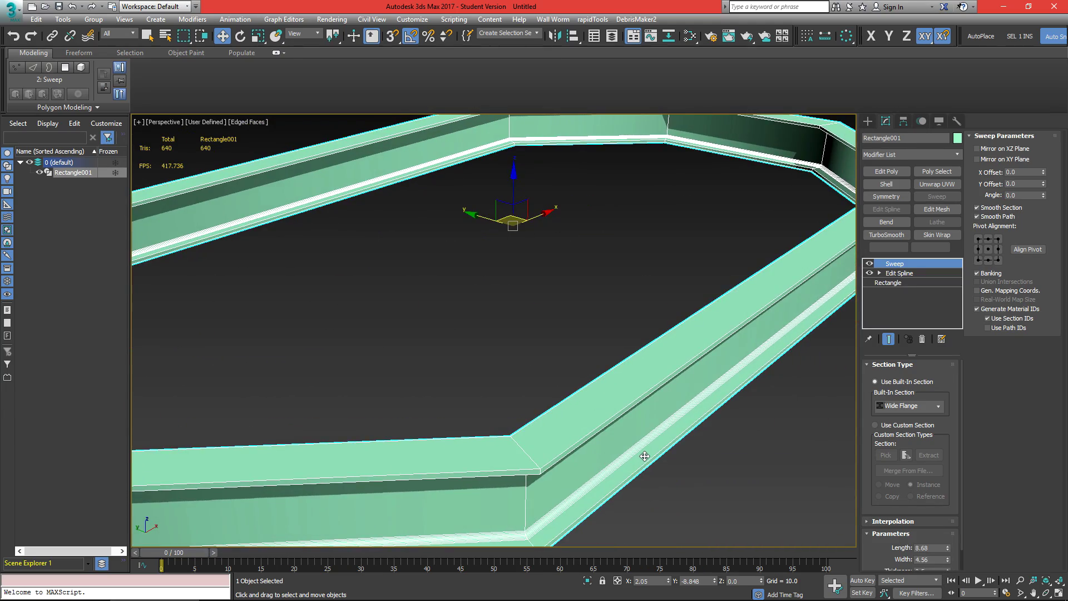